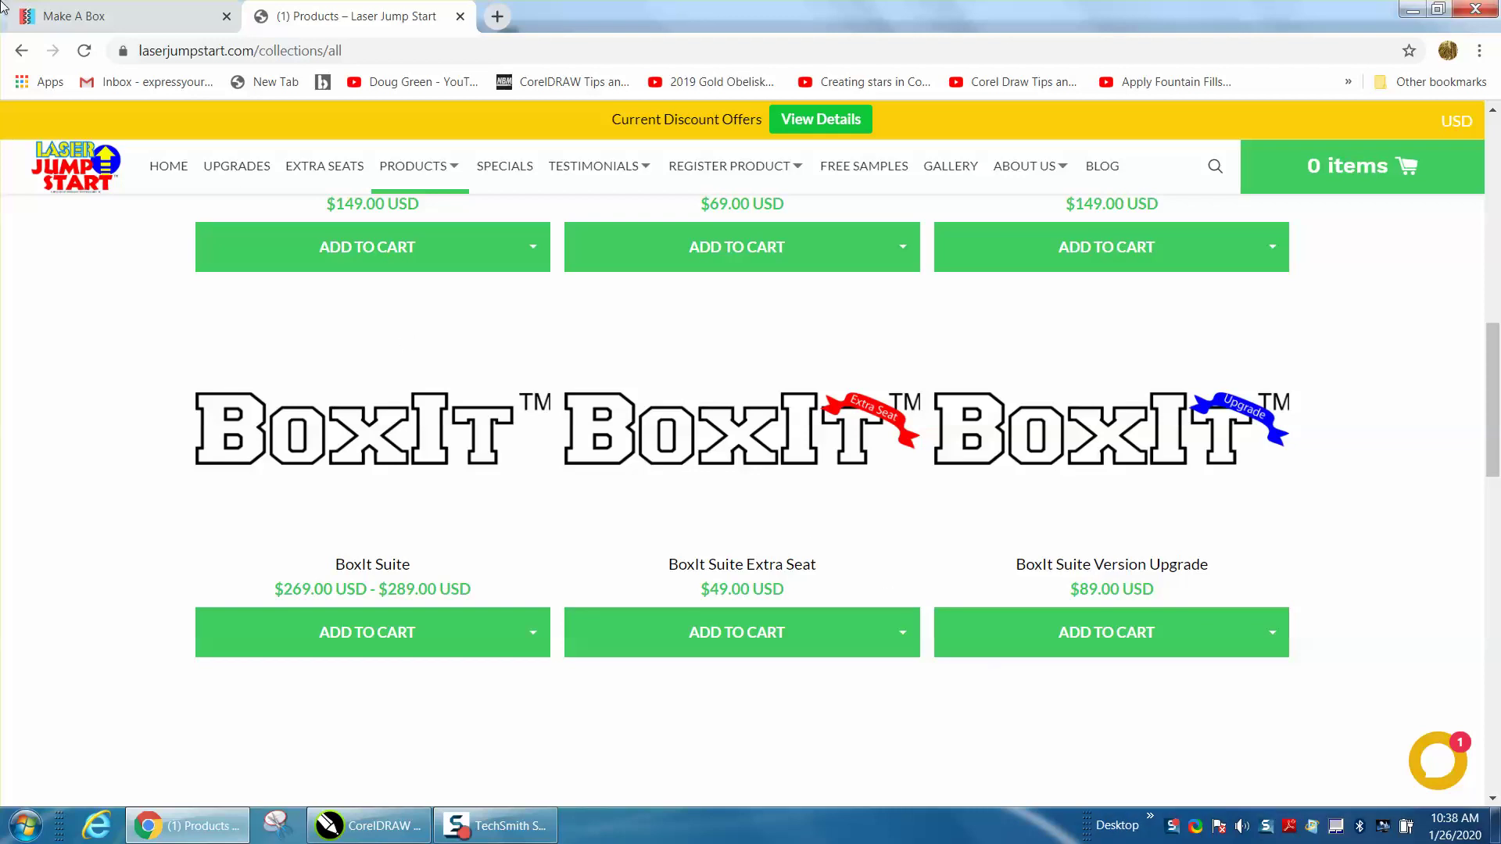
Step: Switch between the Make A Box and Laser Jump Start tabs, briefly minimizing and restoring Chrome
click(58, 16)
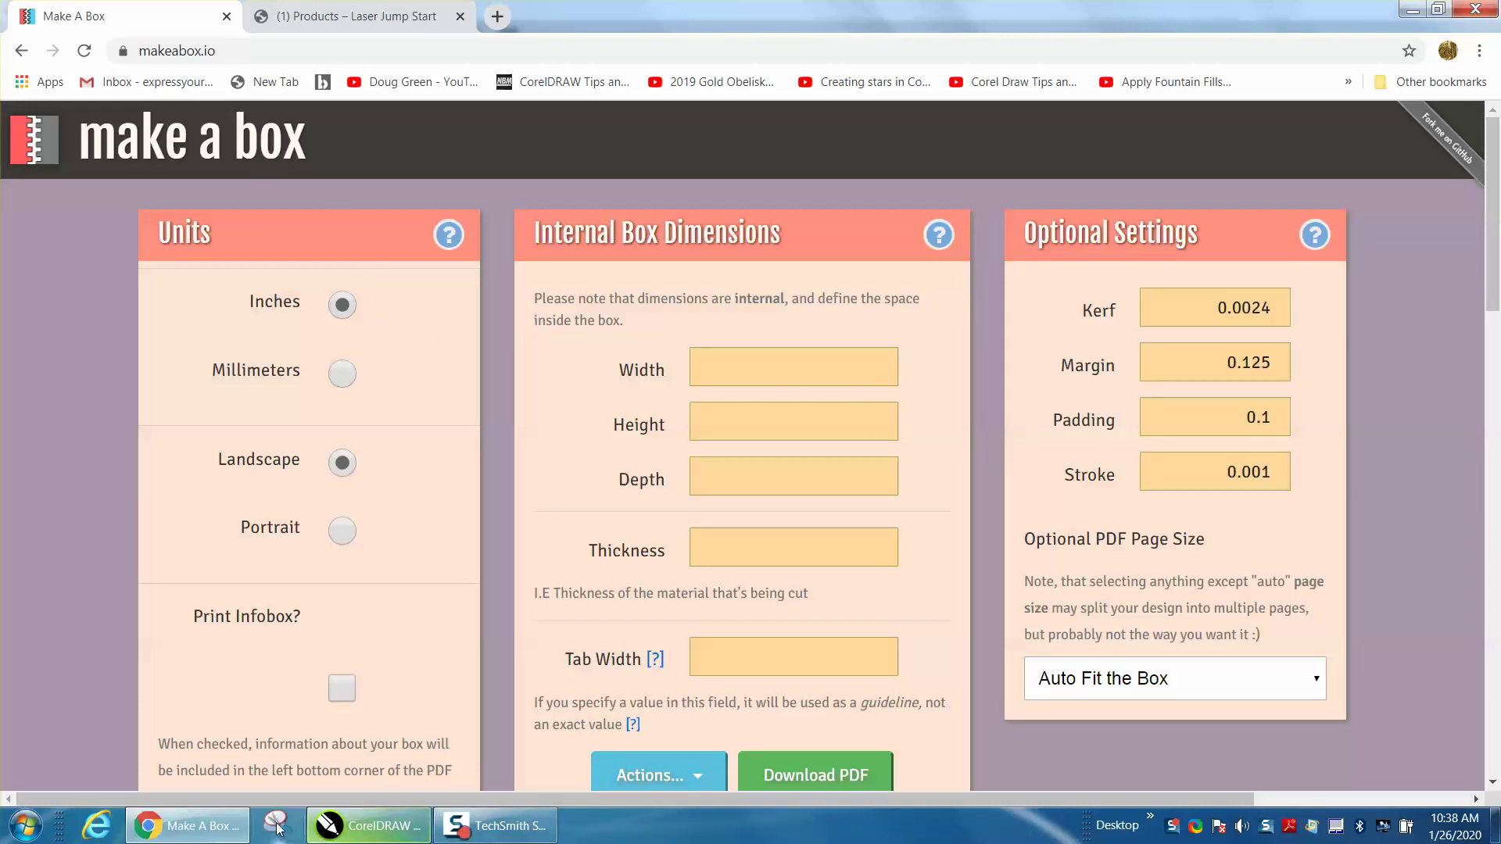
click(205, 830)
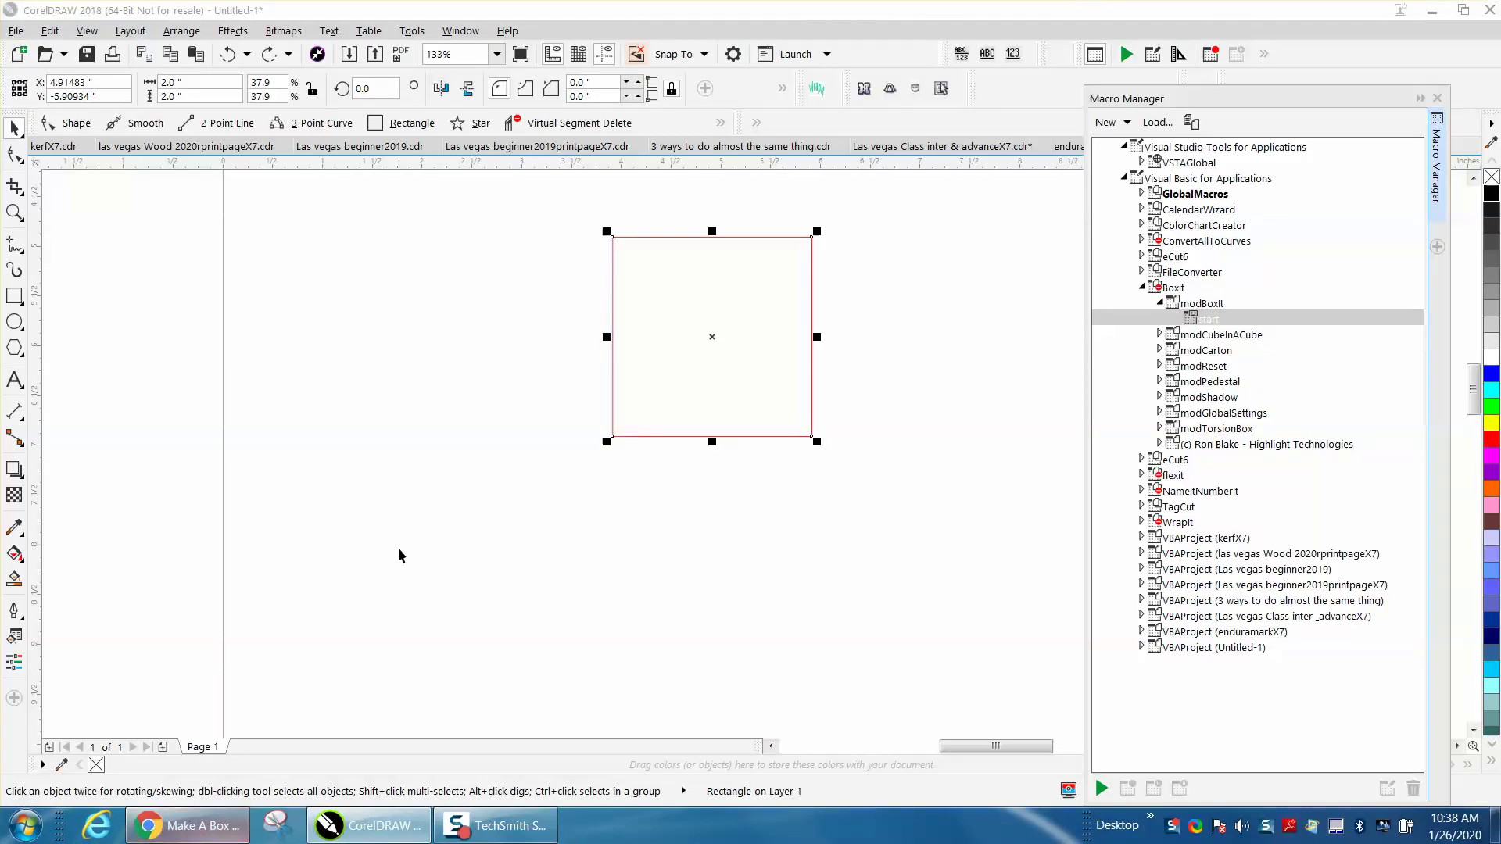
click(218, 829)
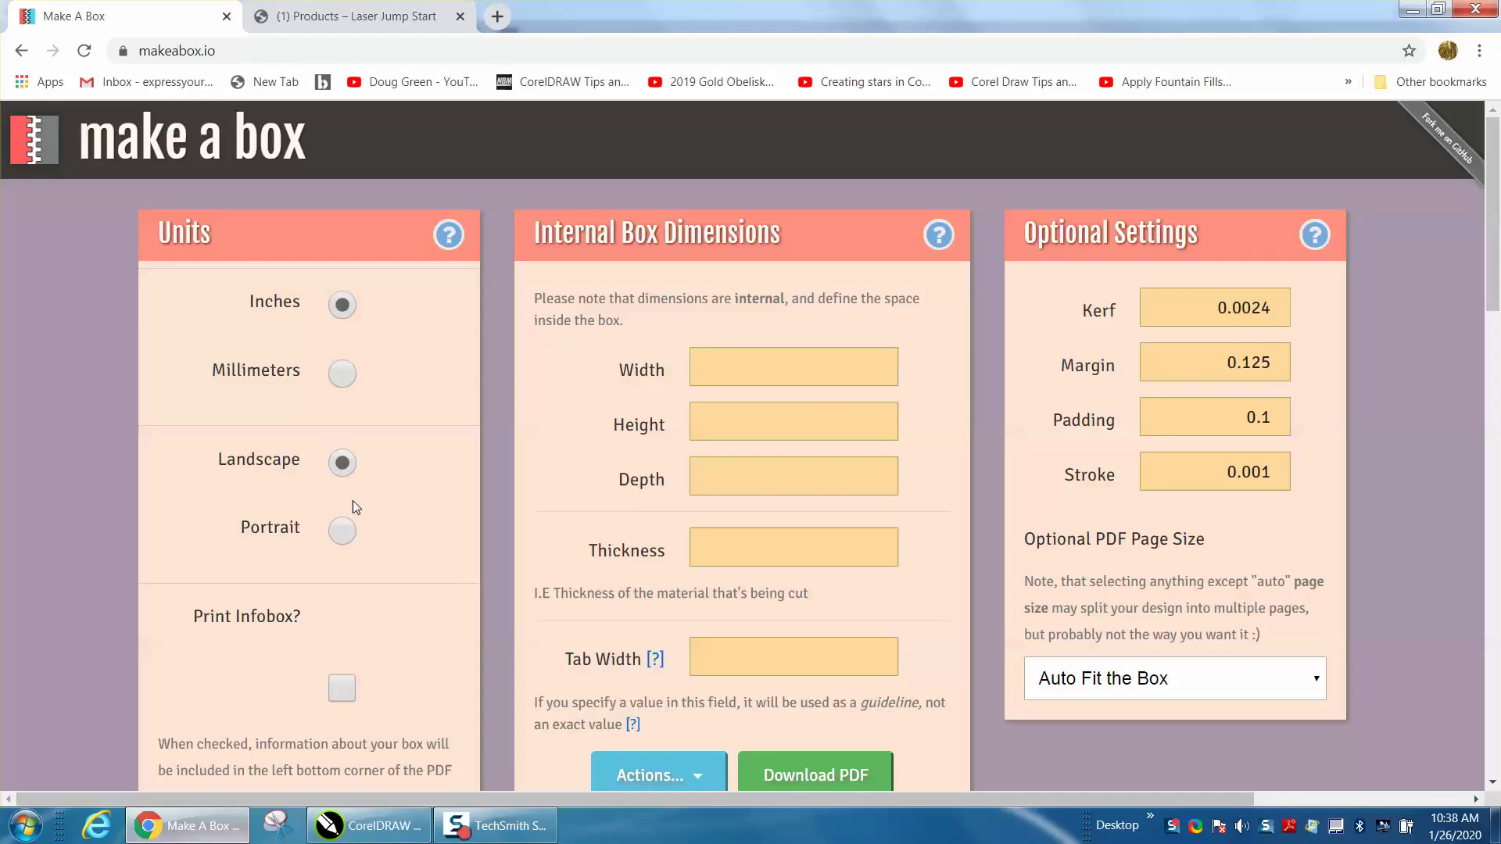
click(365, 17)
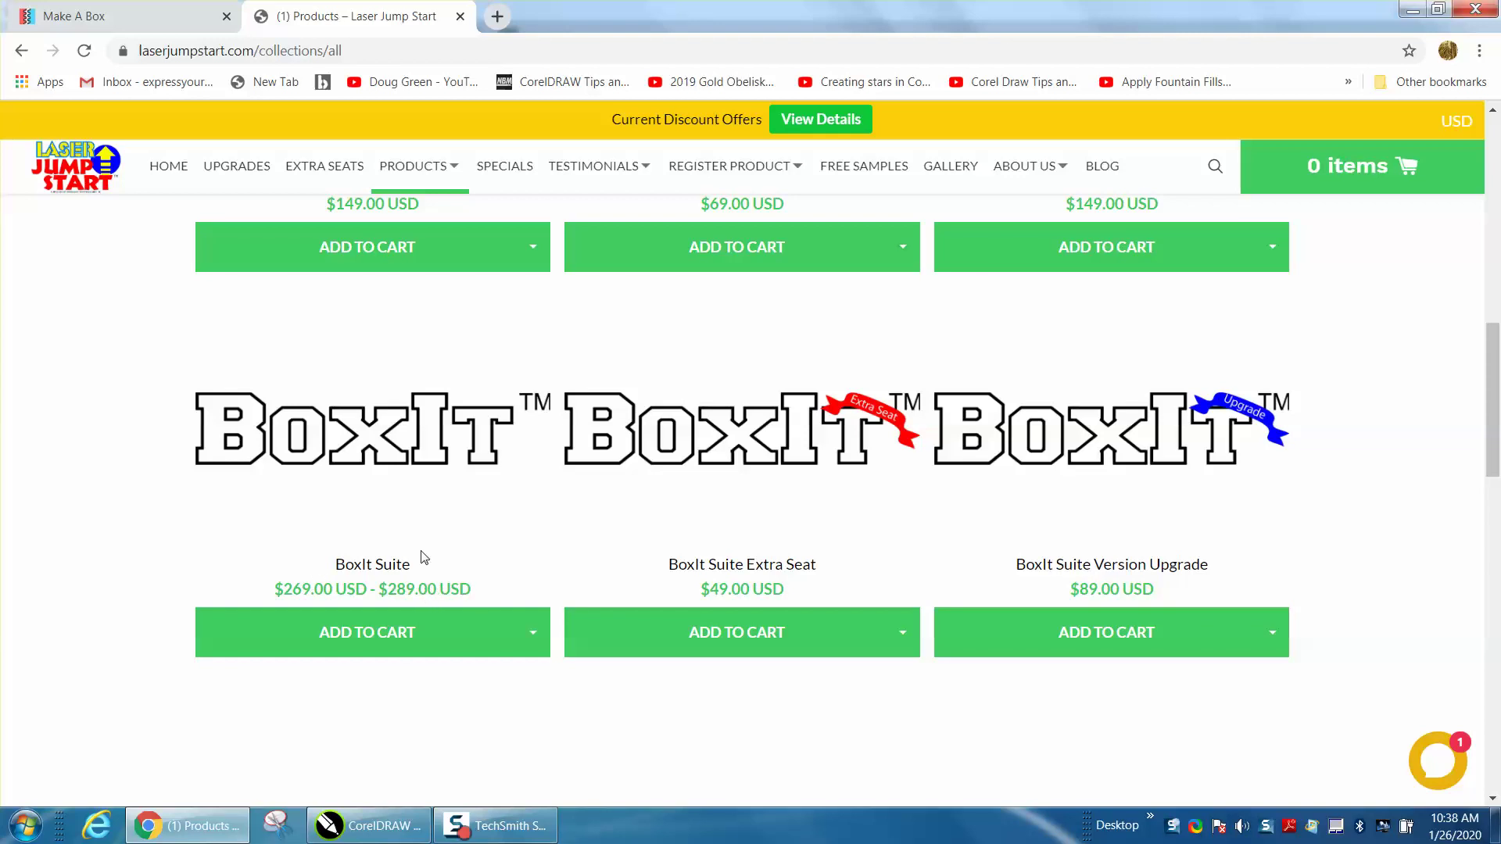
Step: Generate a 2 x 2 x 2 inch box, .125 thickness, .25 tab width, and download its PDF
click(110, 16)
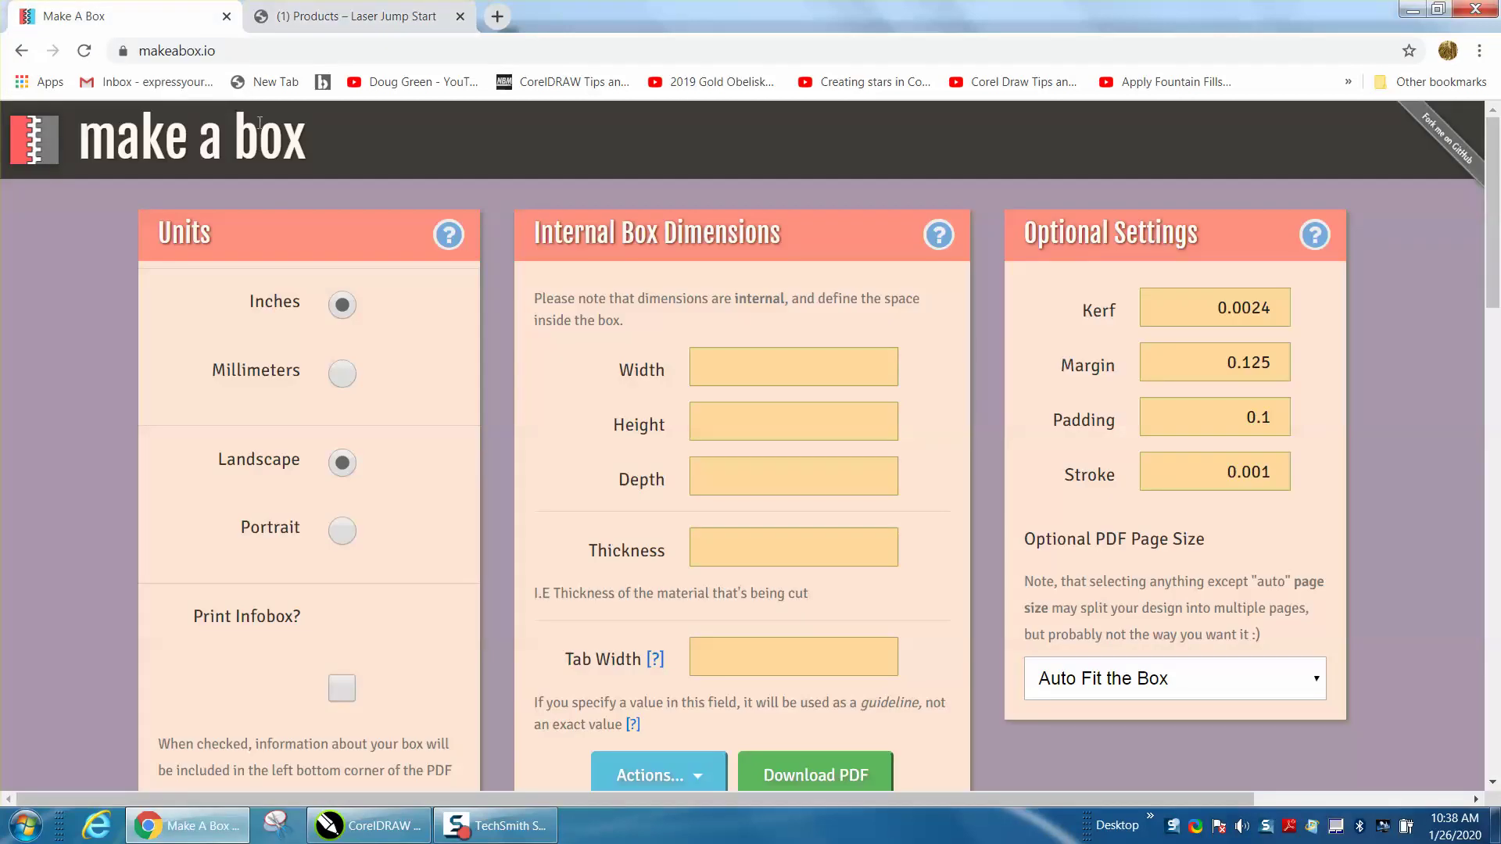
click(750, 370)
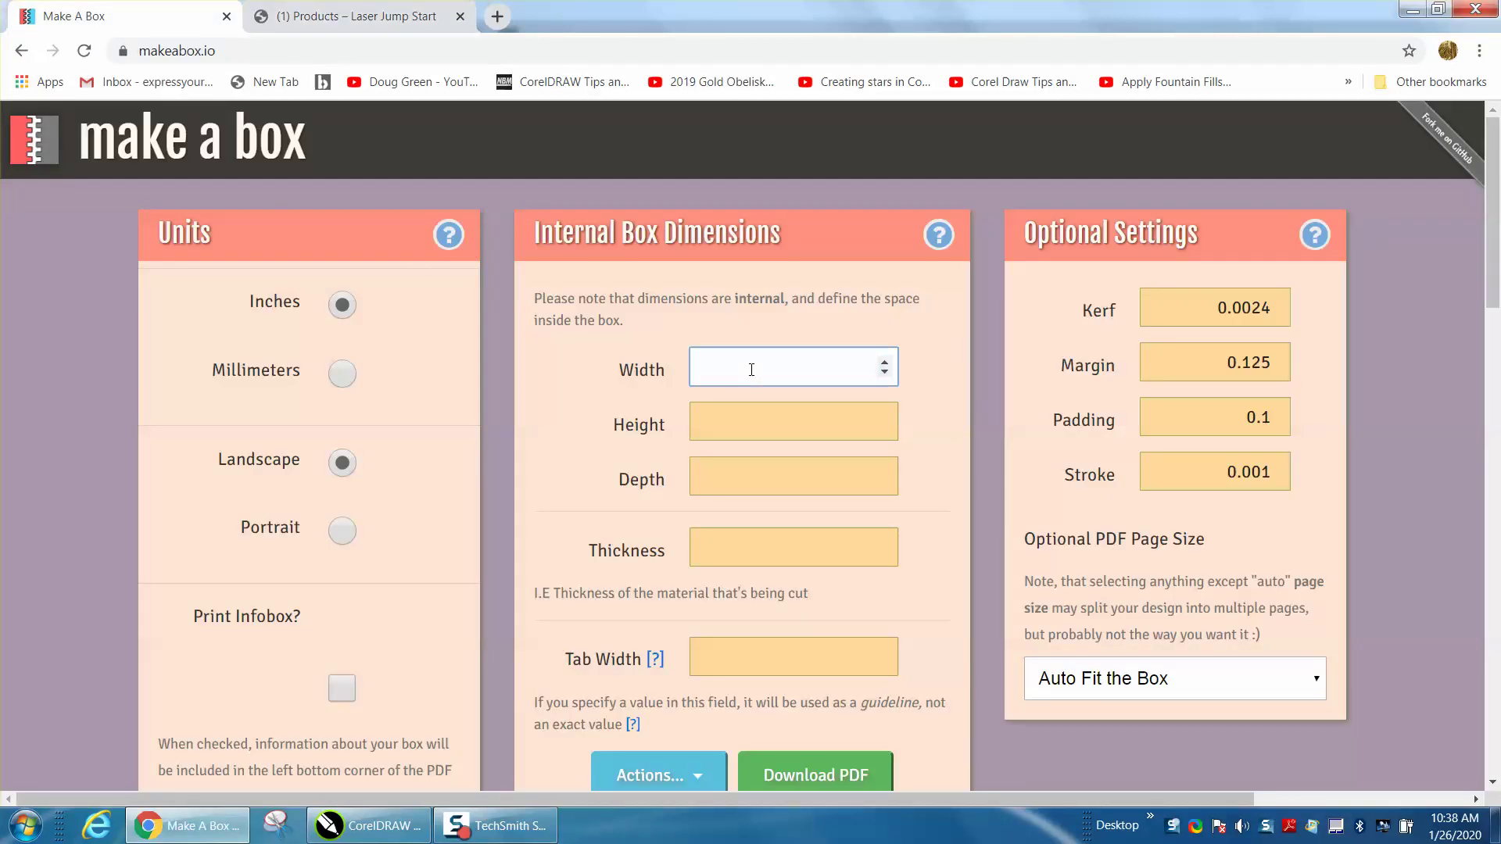
text(2)
click(794, 426)
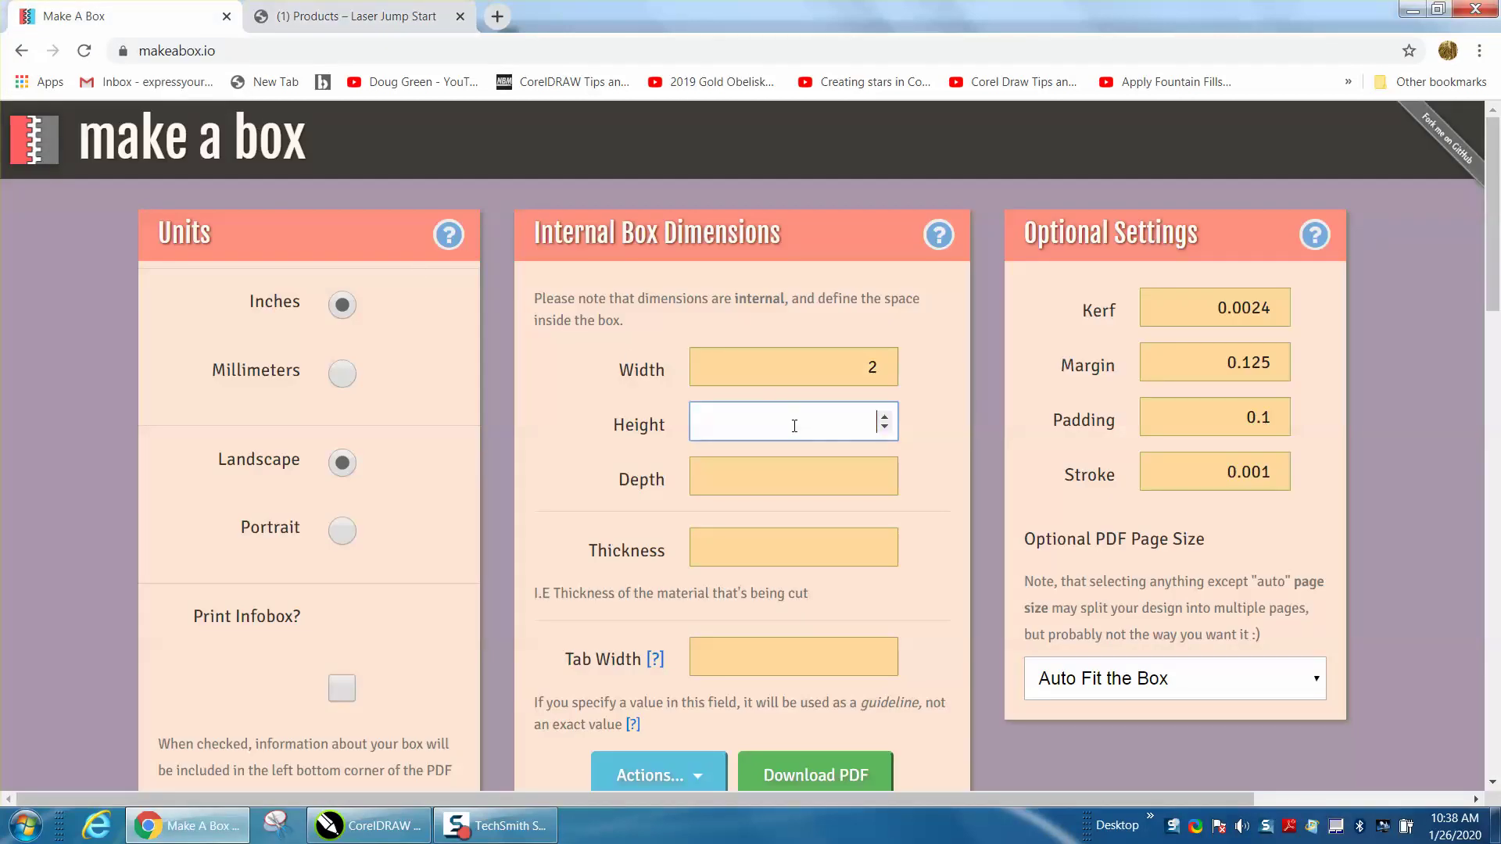
click(840, 471)
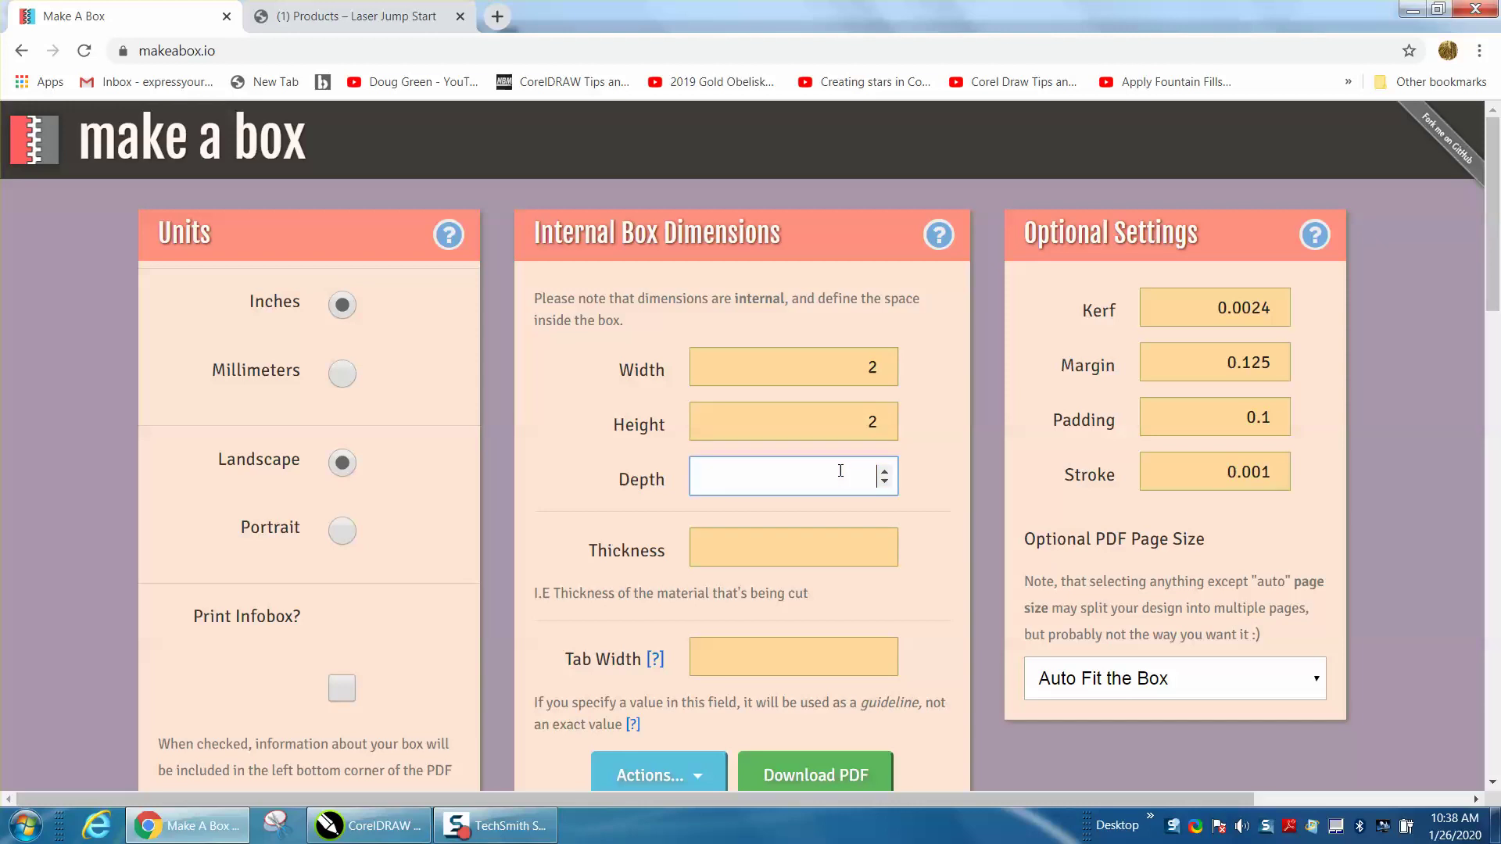
click(760, 554)
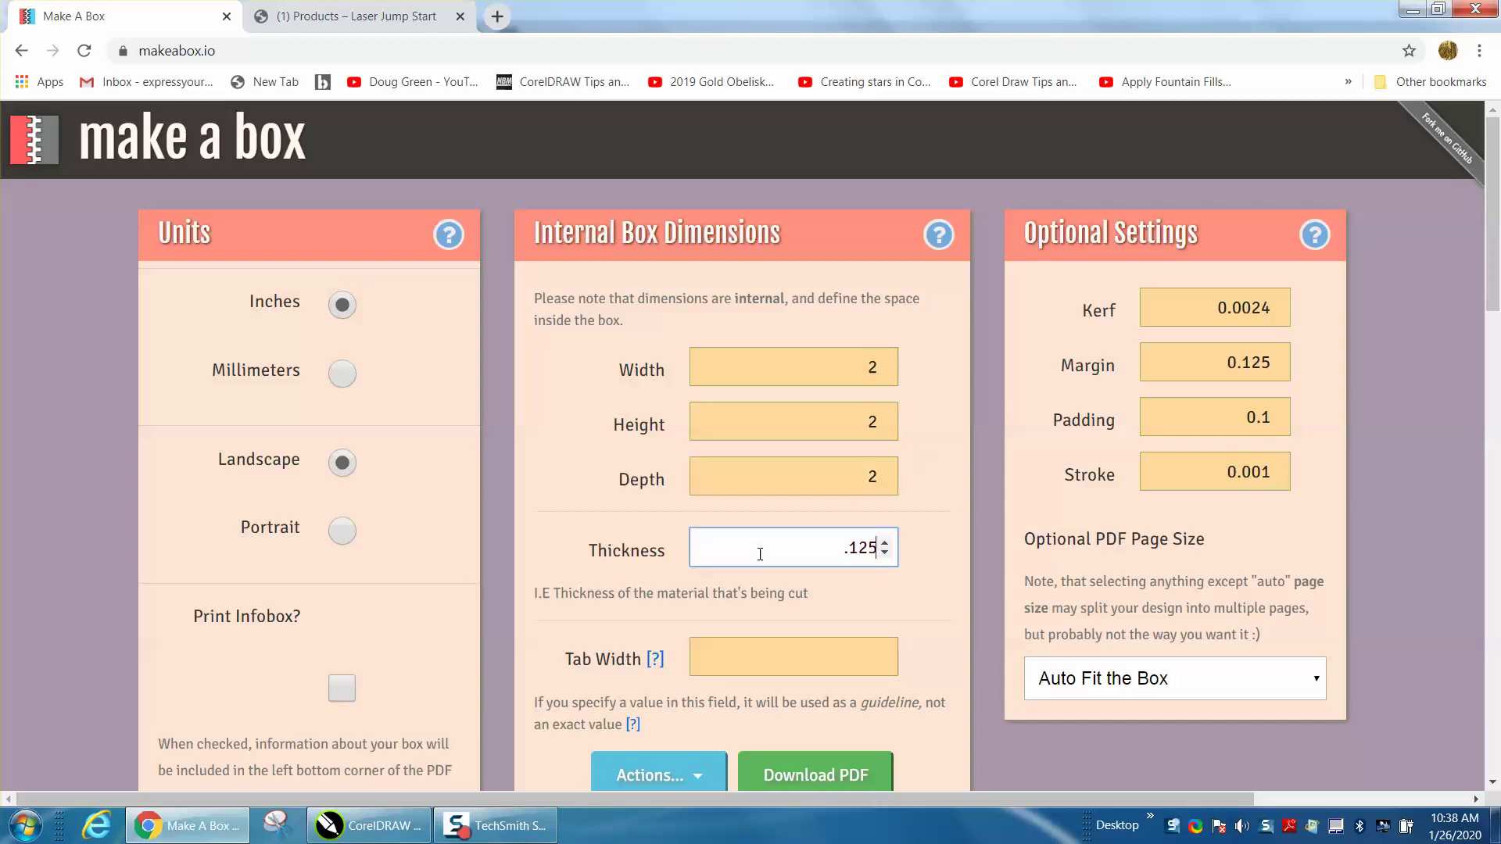
click(735, 655)
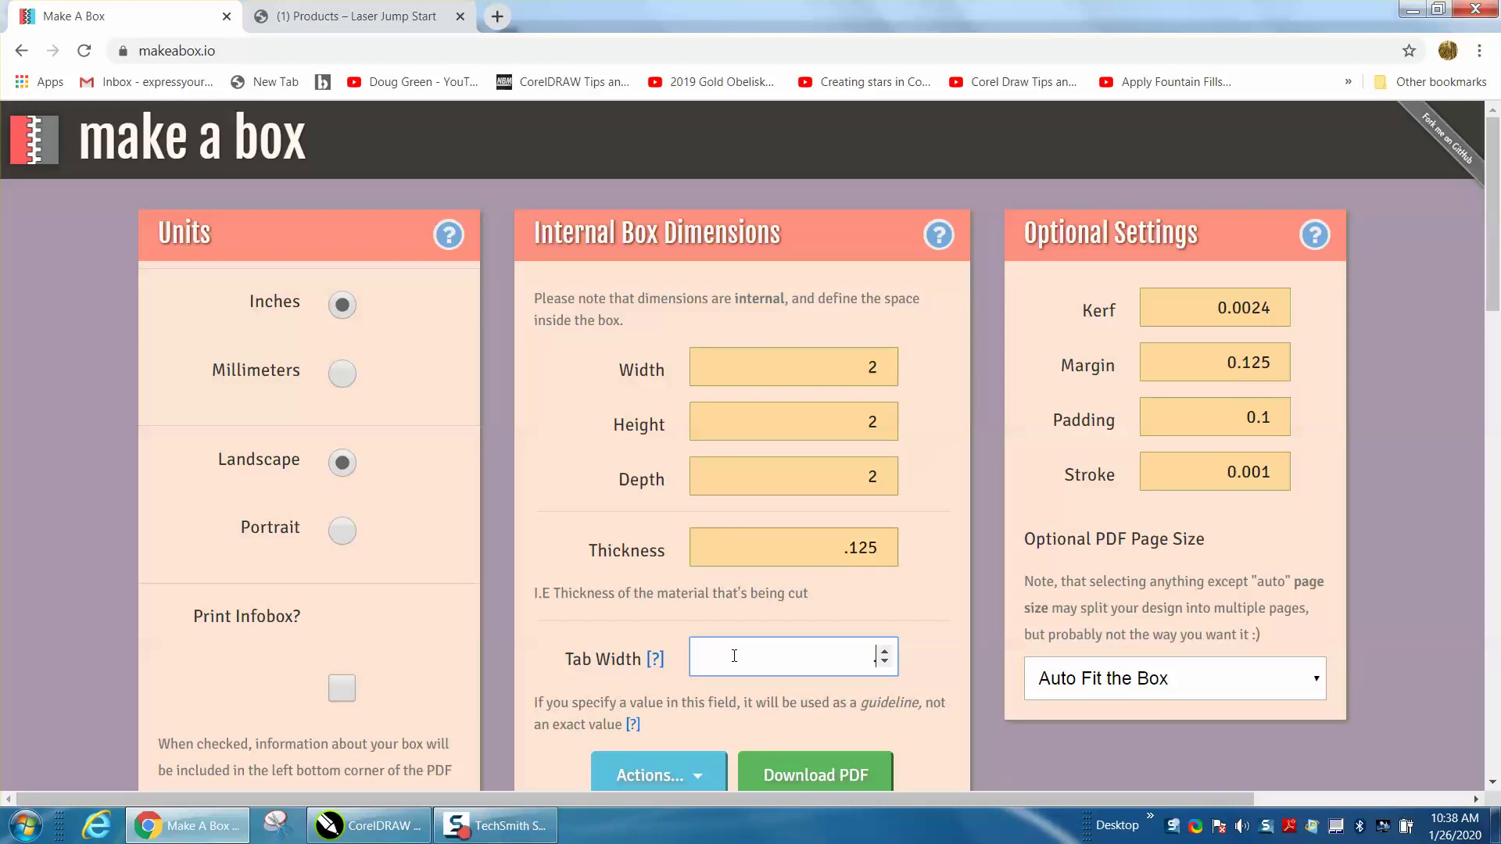
text(.25)
click(668, 775)
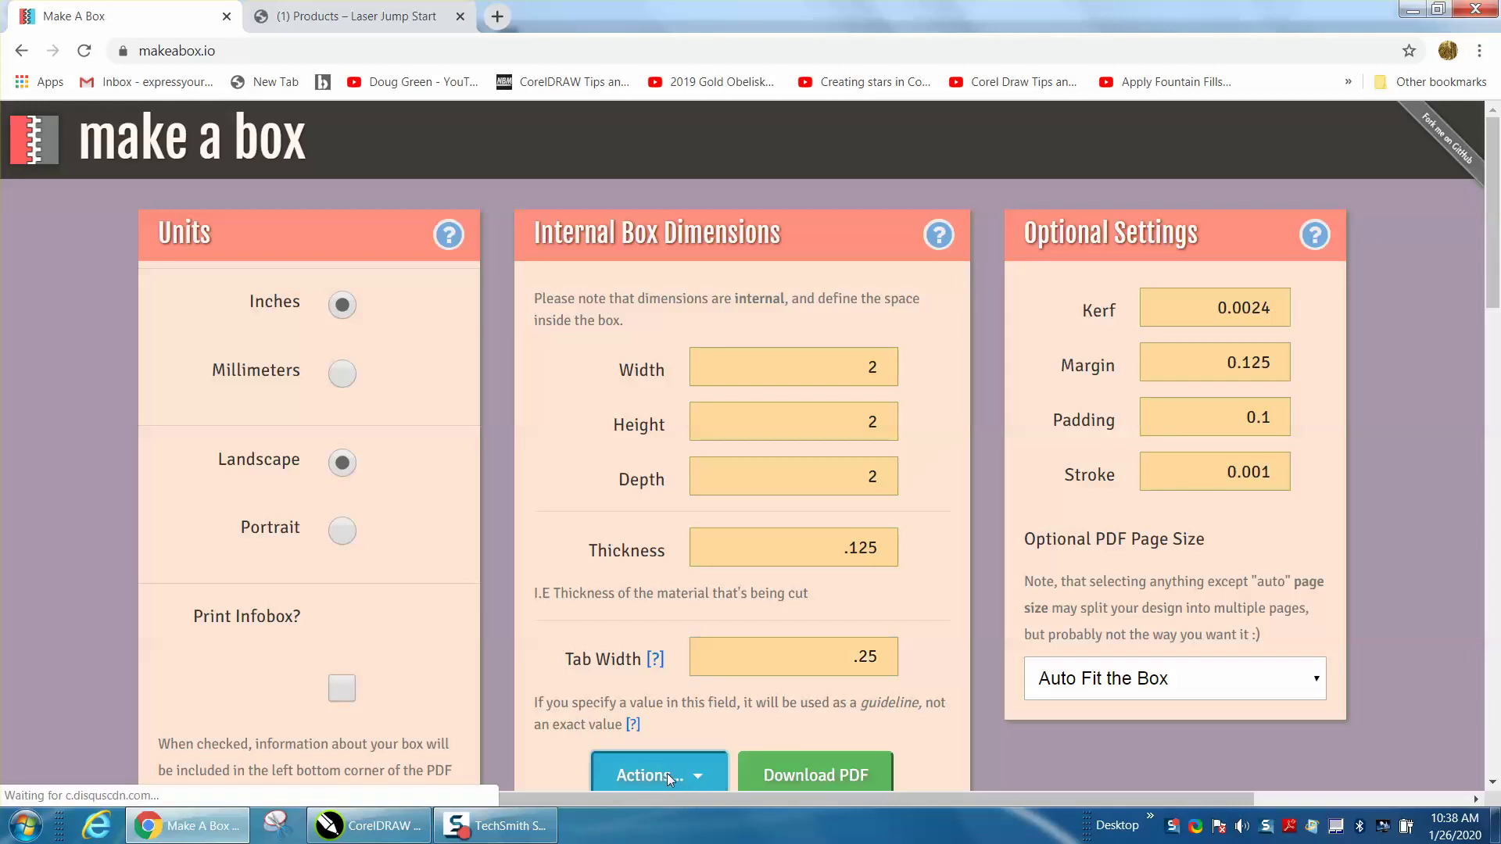
click(813, 773)
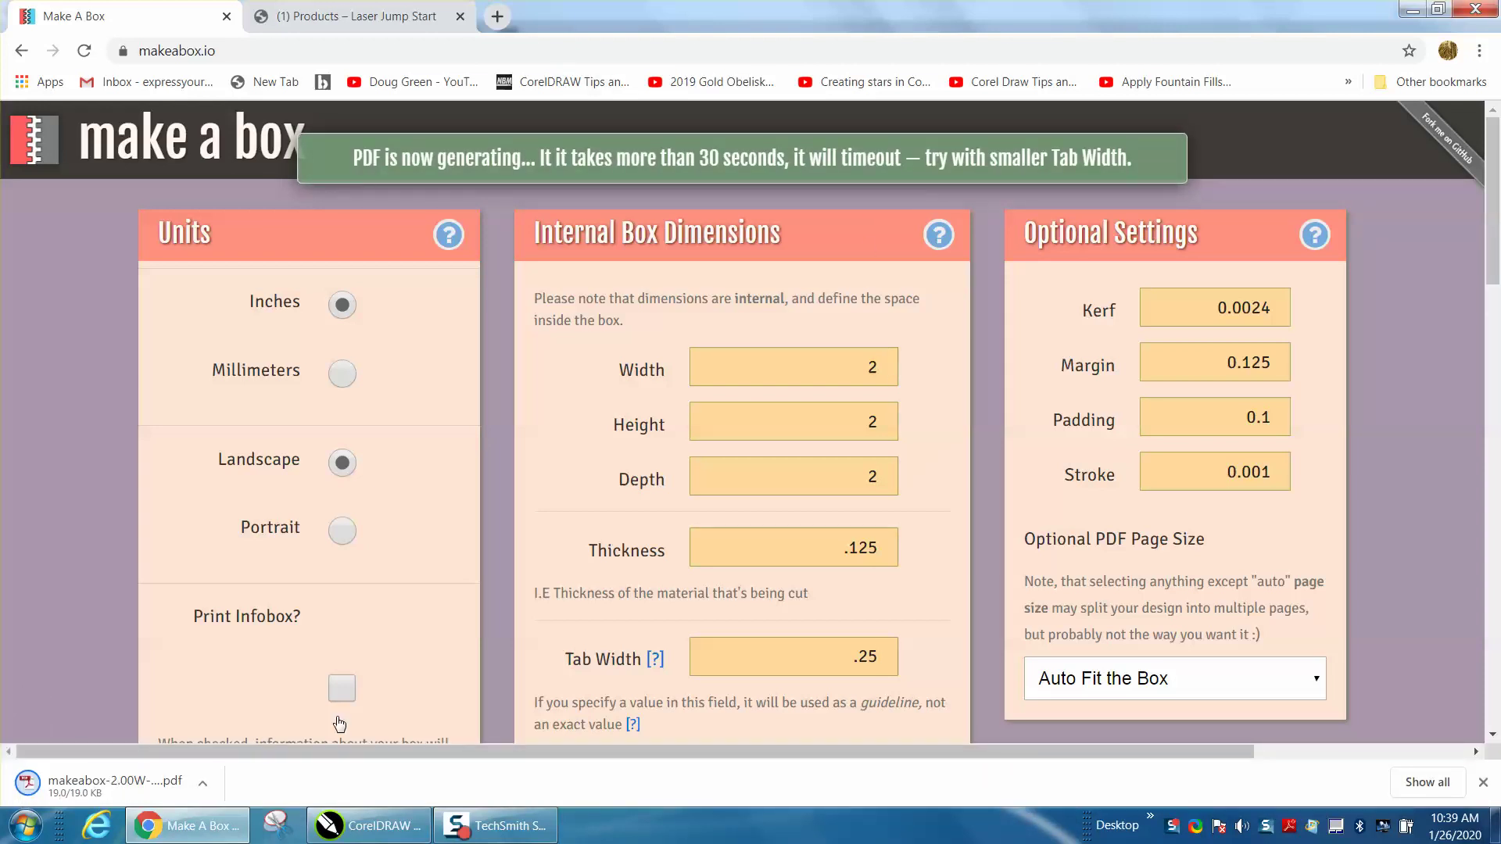
Step: Show the downloaded box PDF in Explorer, preview it, and move it into Pictures
click(202, 783)
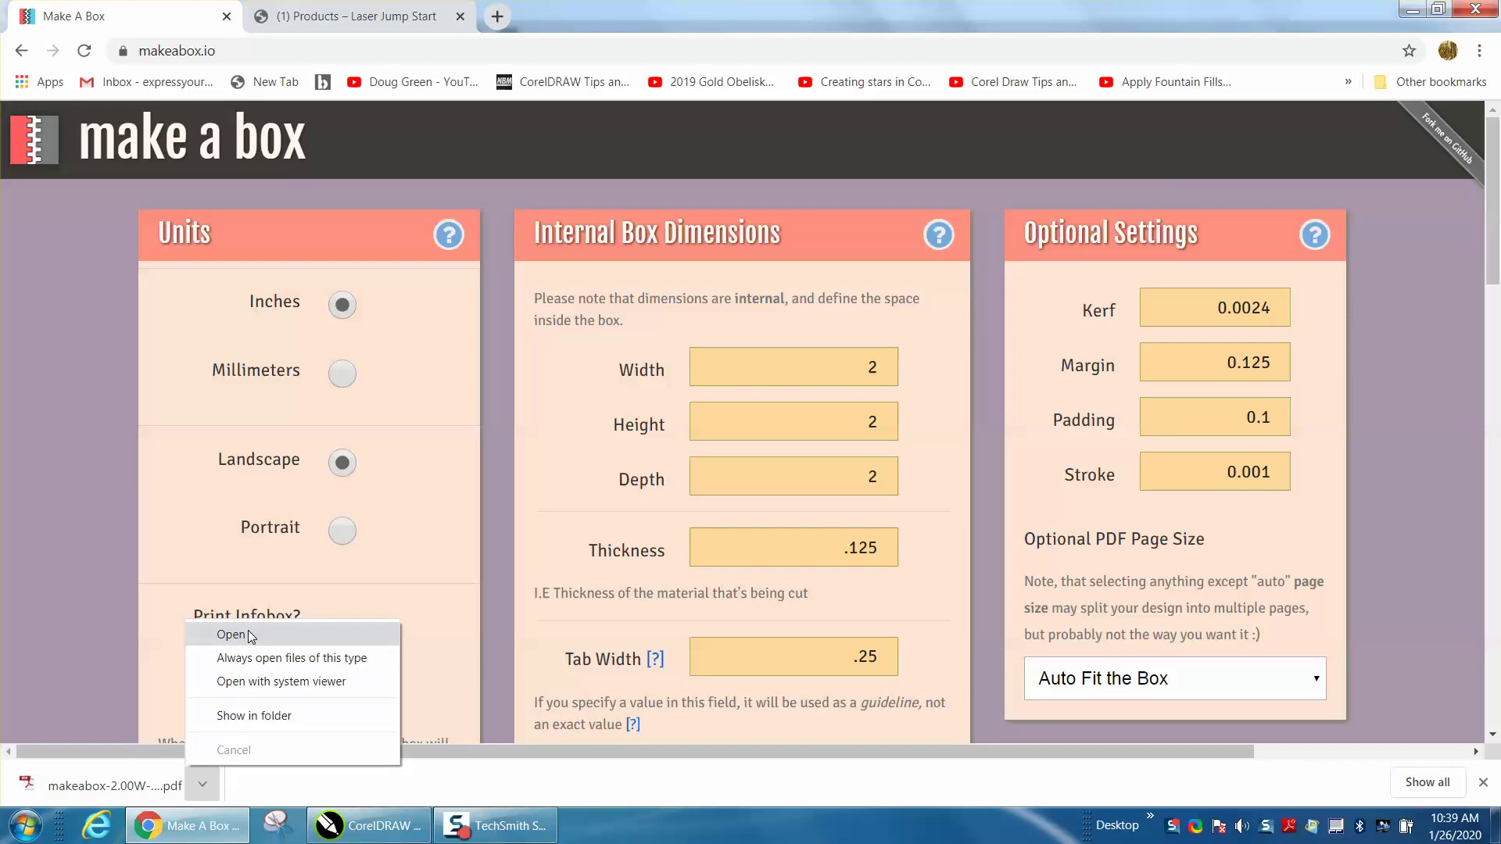
click(261, 715)
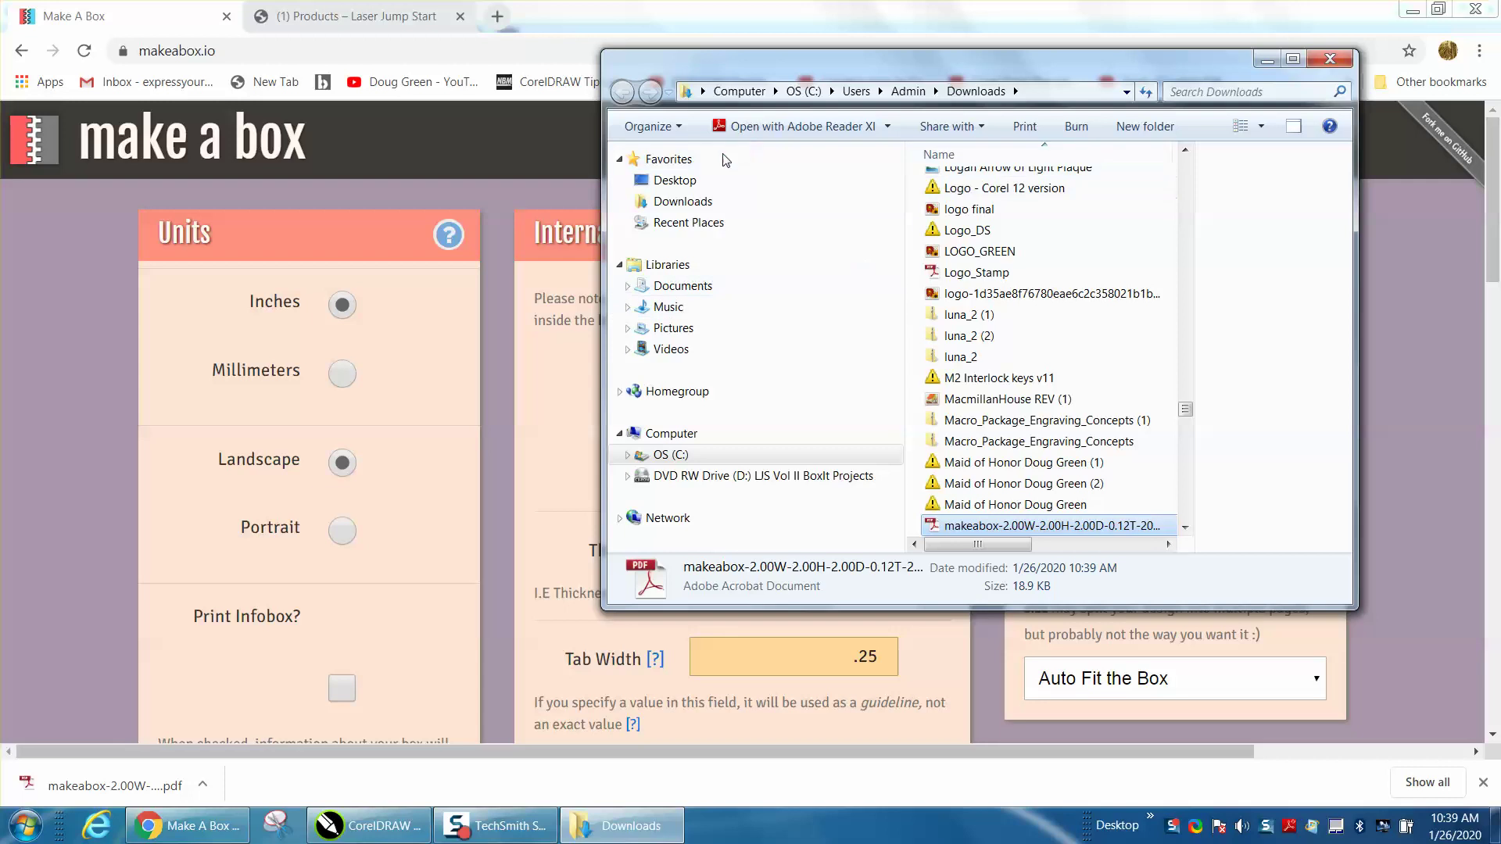
key(alt+p)
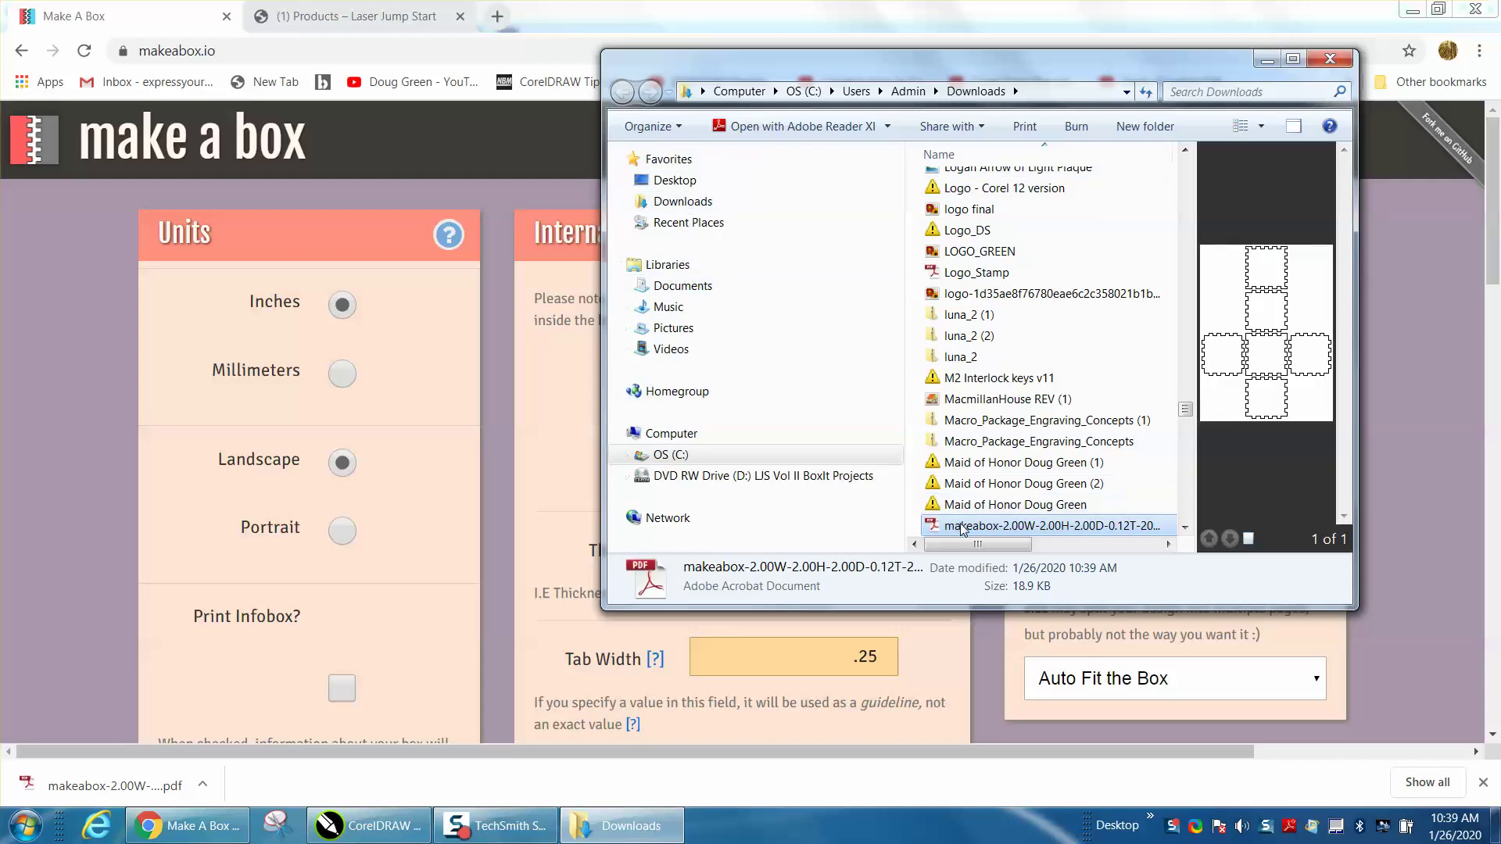
drag(960, 529, 685, 334)
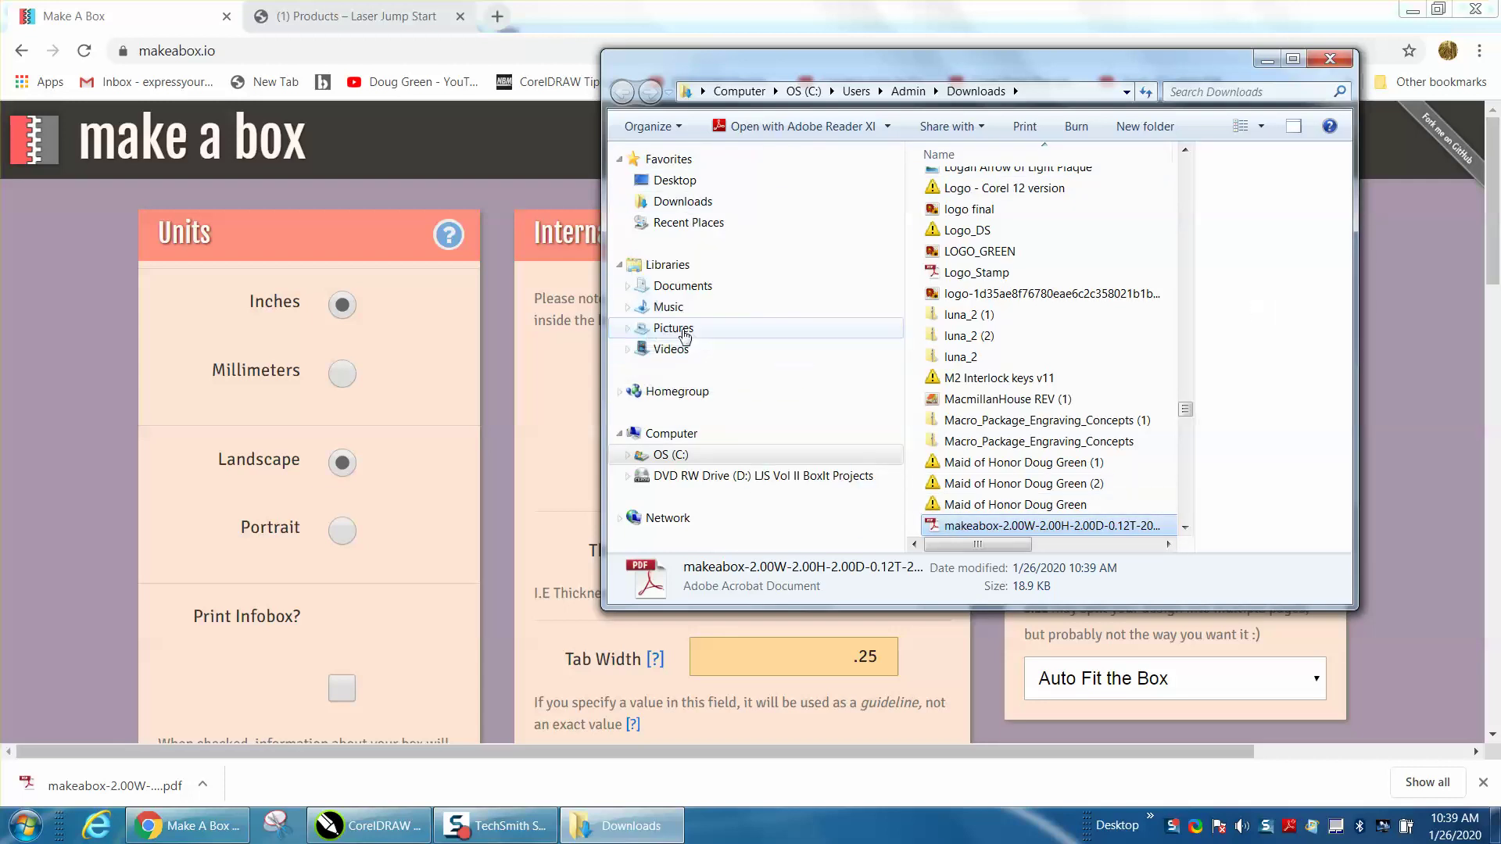
click(394, 831)
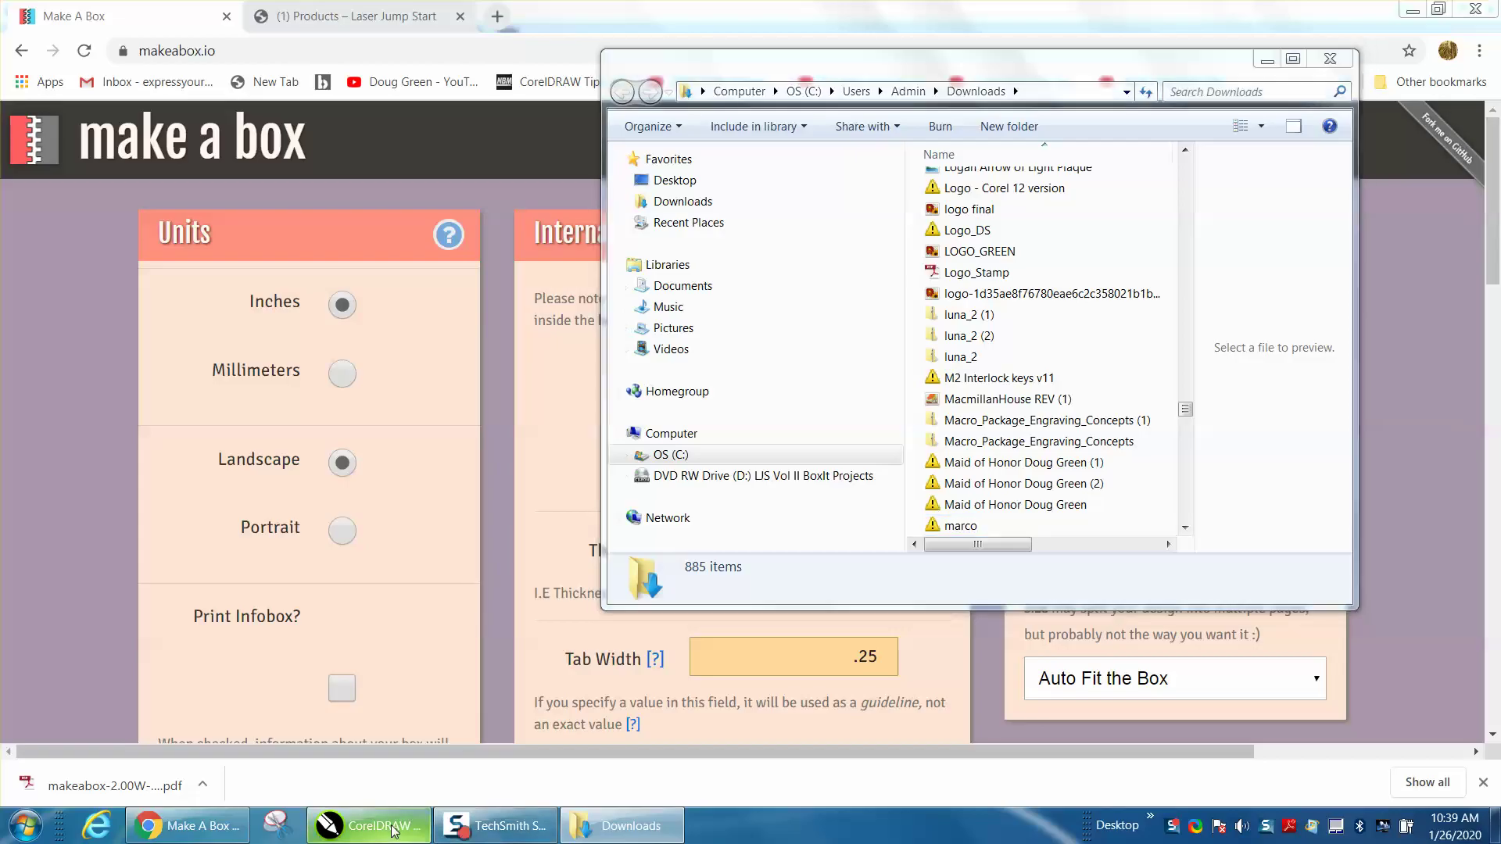
Step: Import the makeabox PDF from the Pictures library with its text converted to curves
click(14, 30)
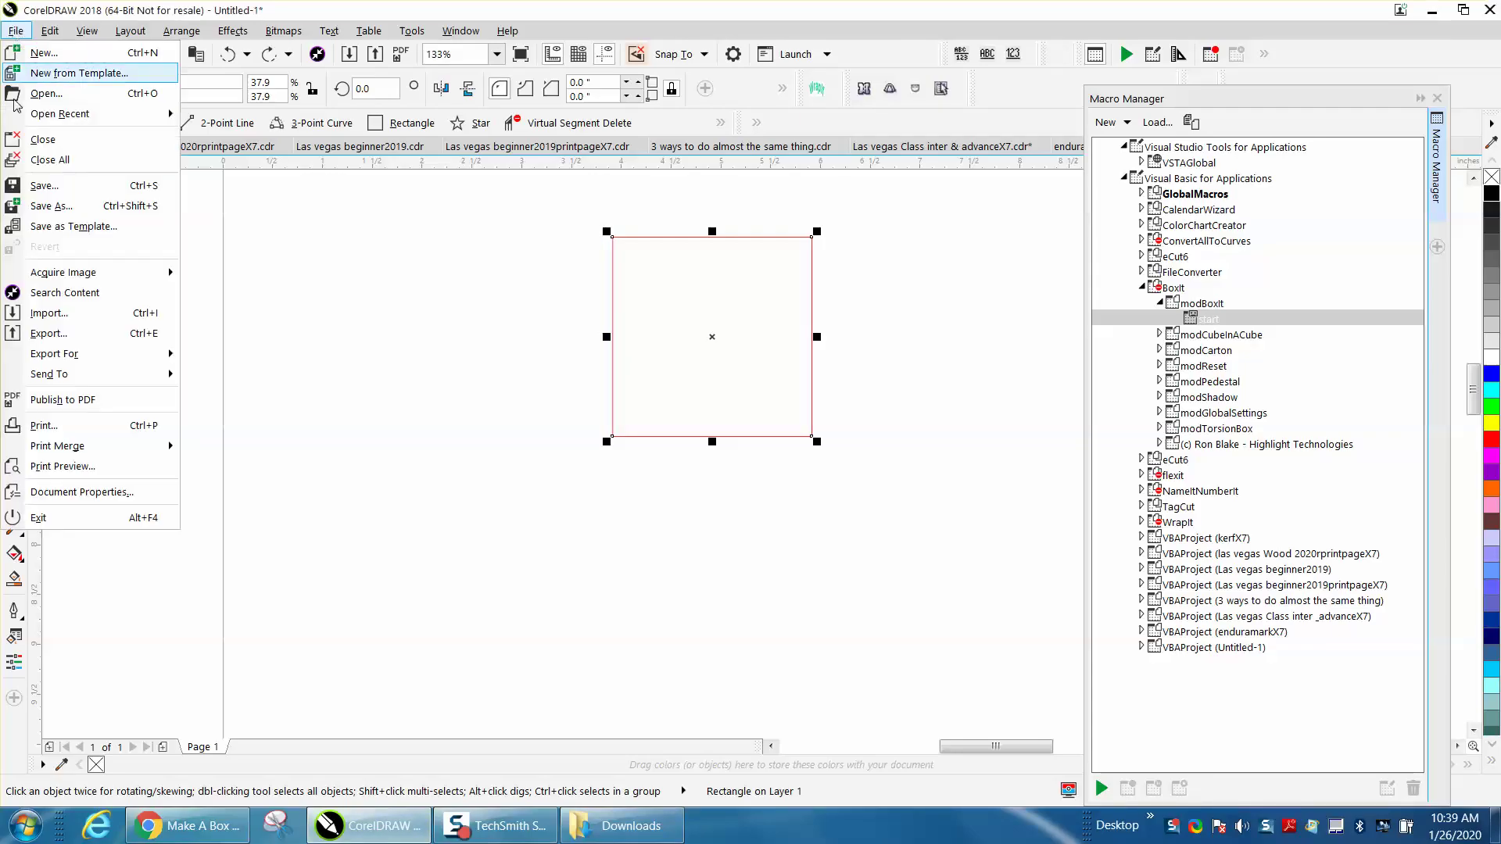
click(64, 322)
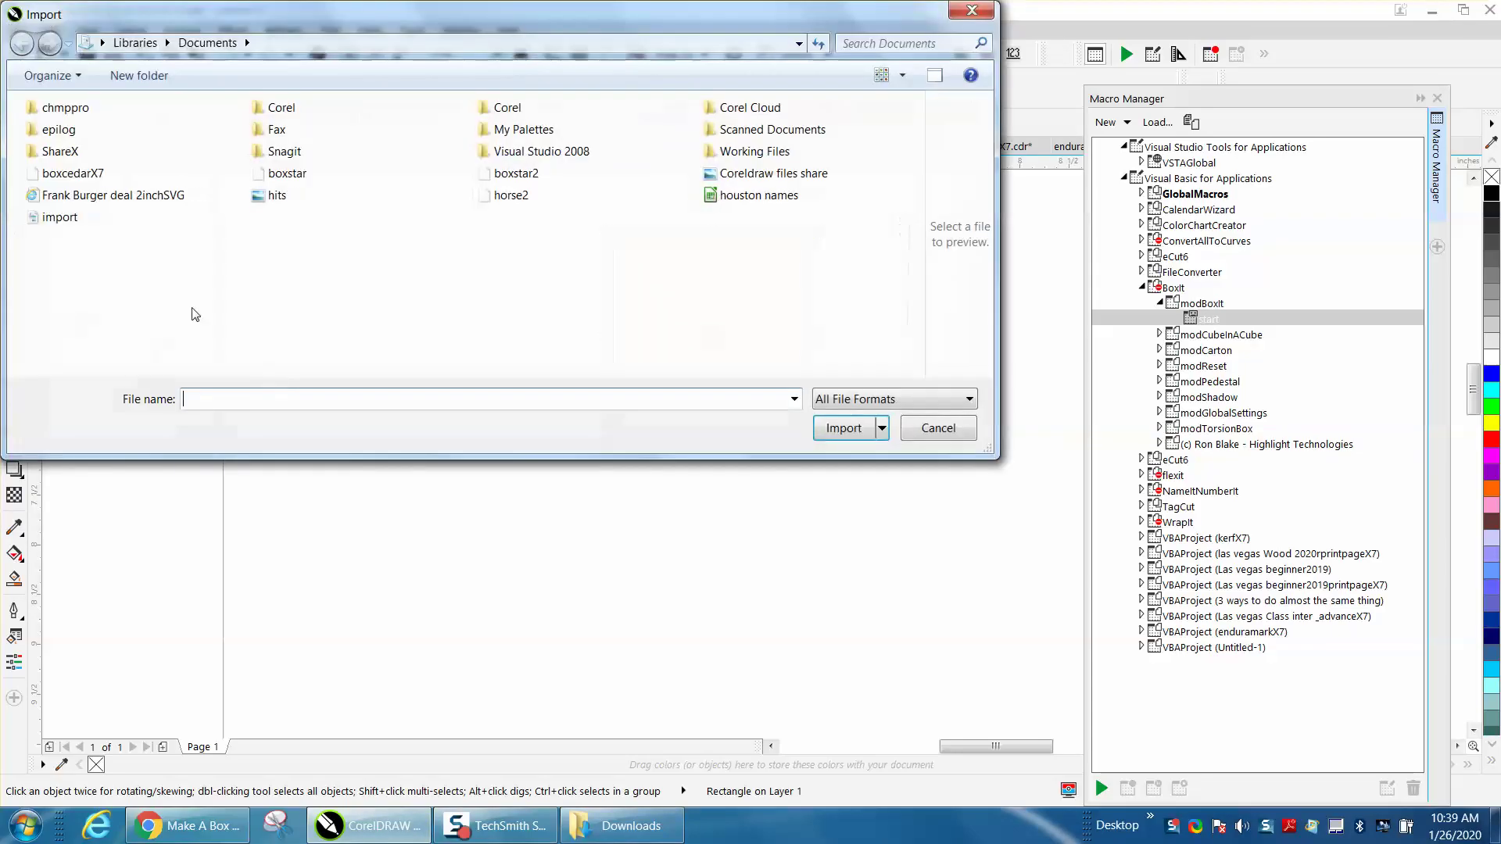
click(168, 44)
click(189, 106)
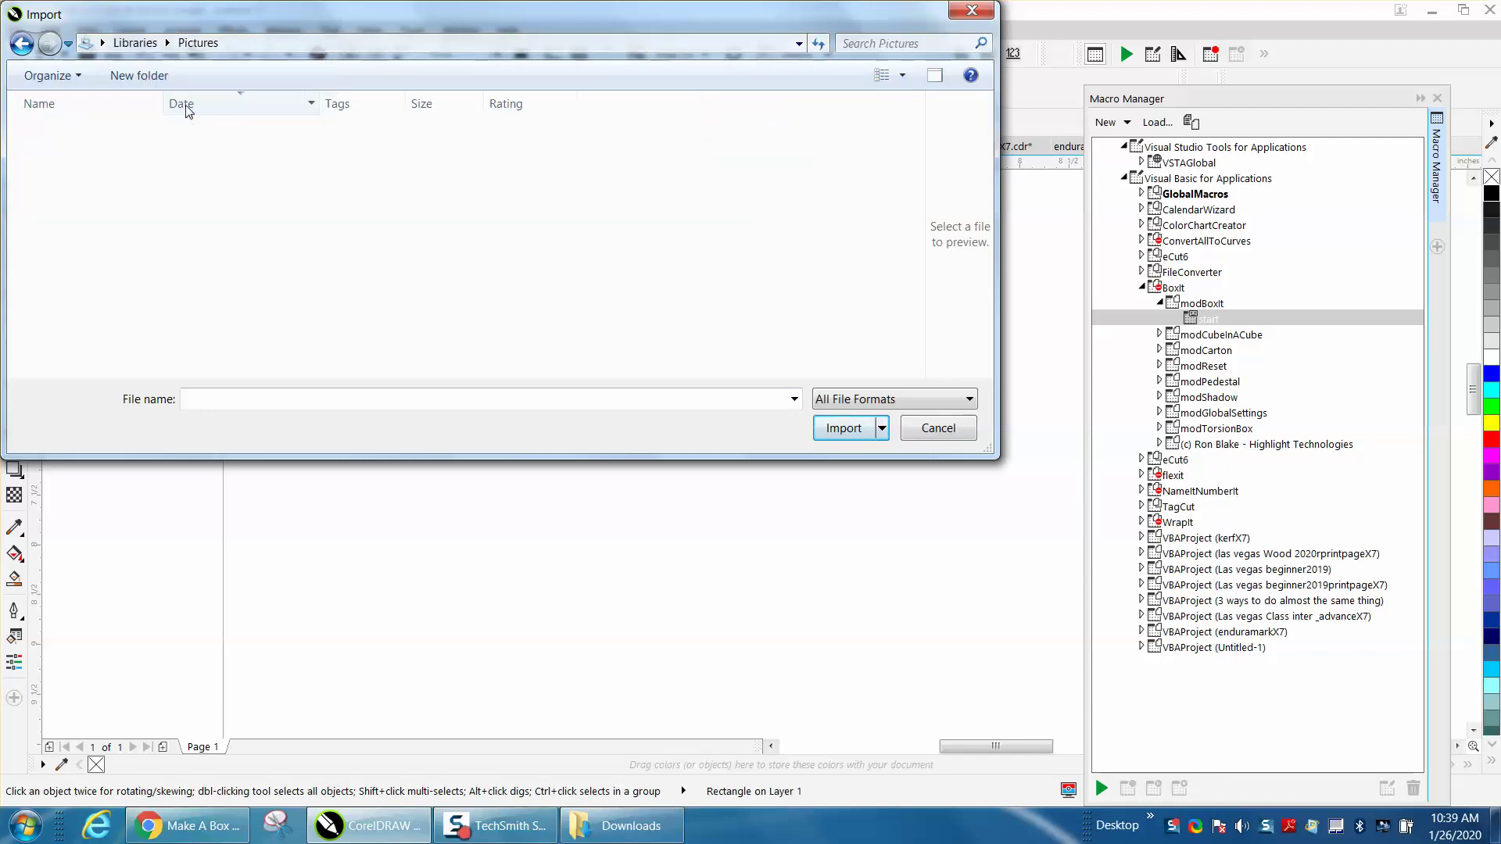
click(221, 399)
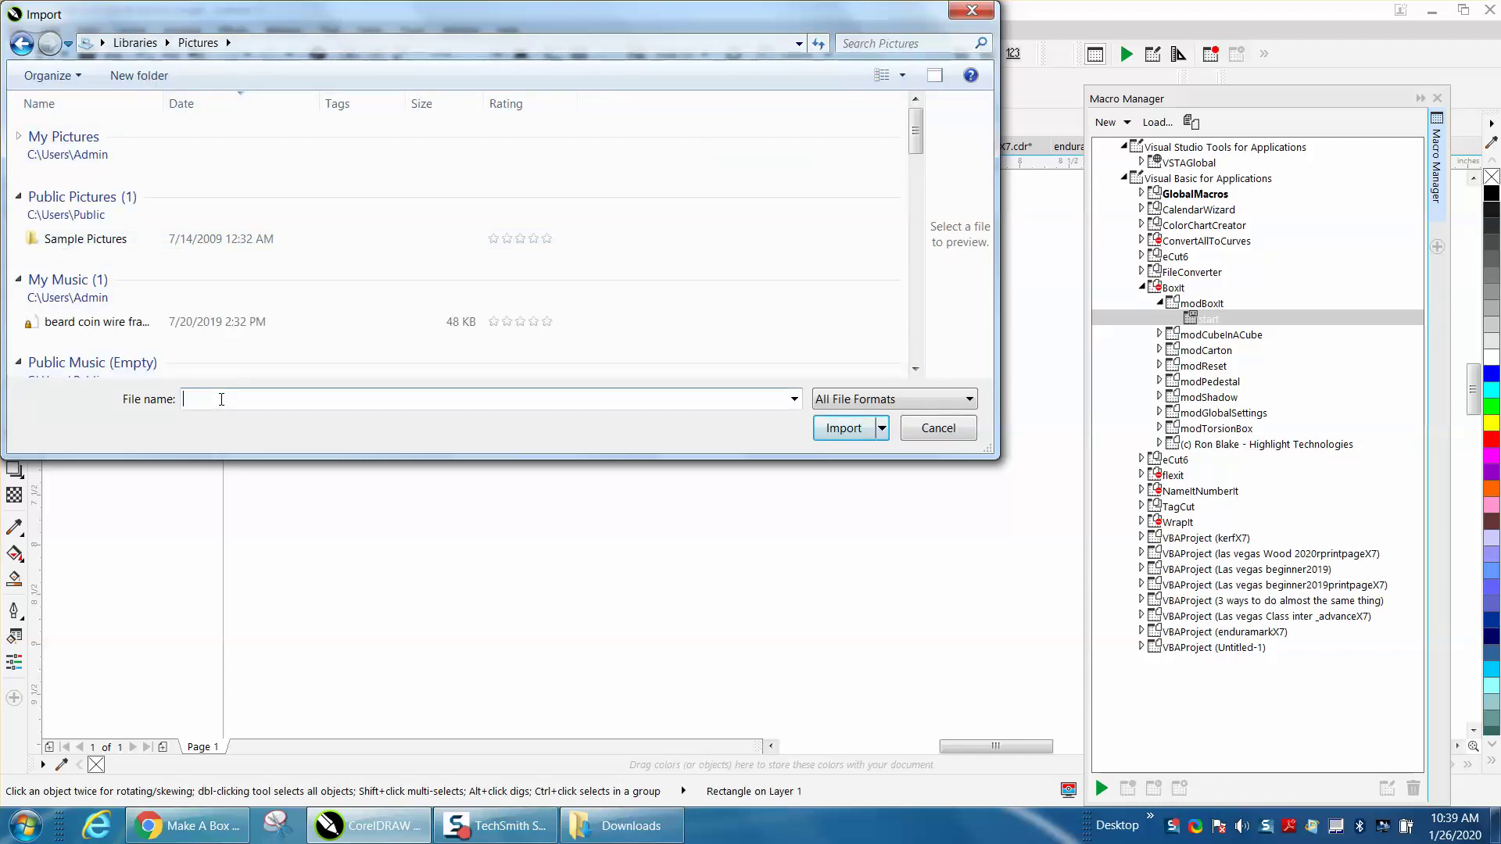
text(MA)
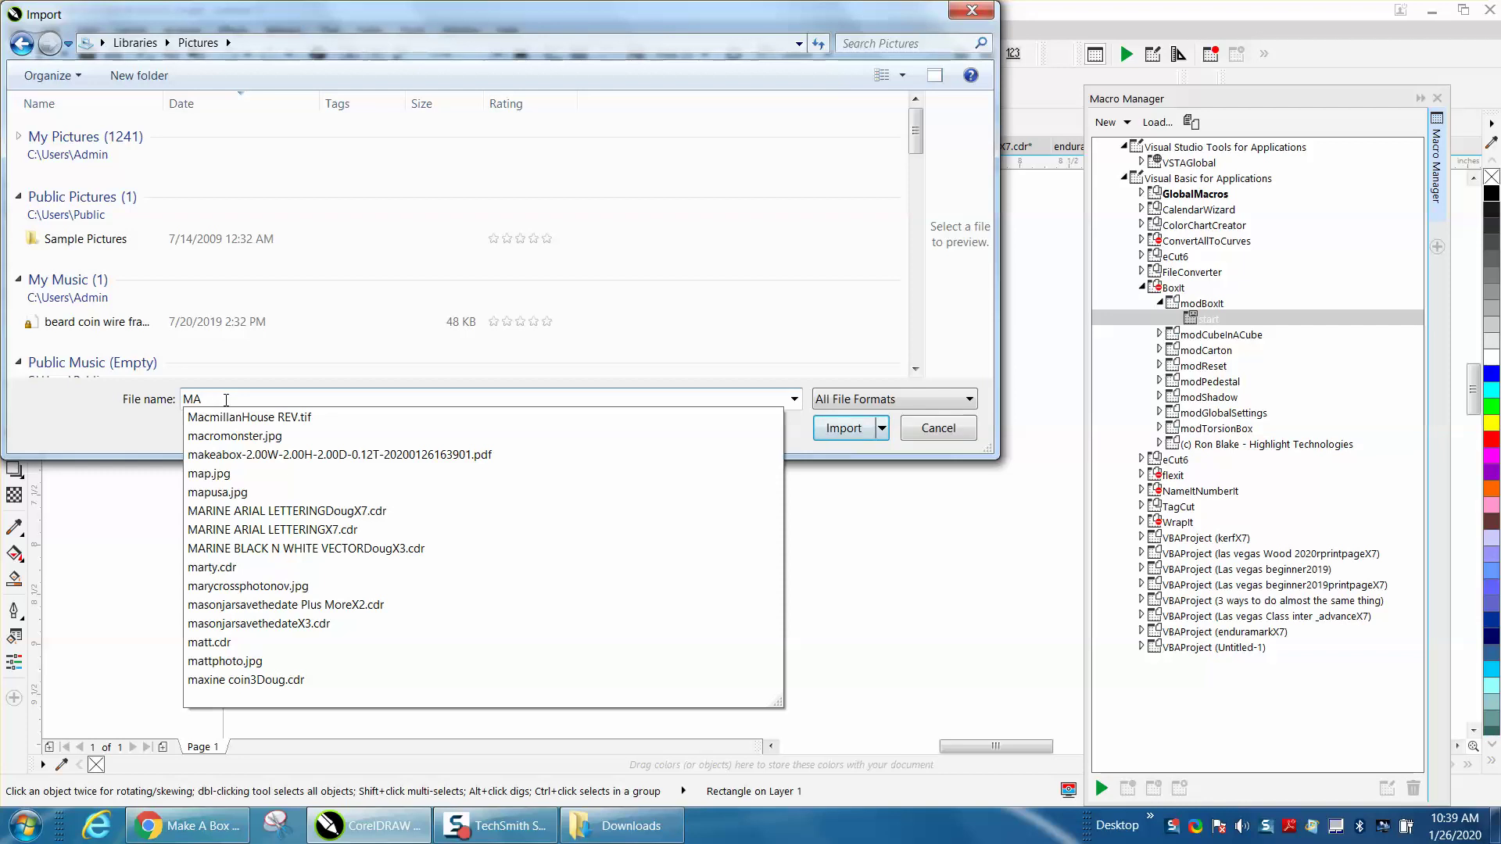
text(K)
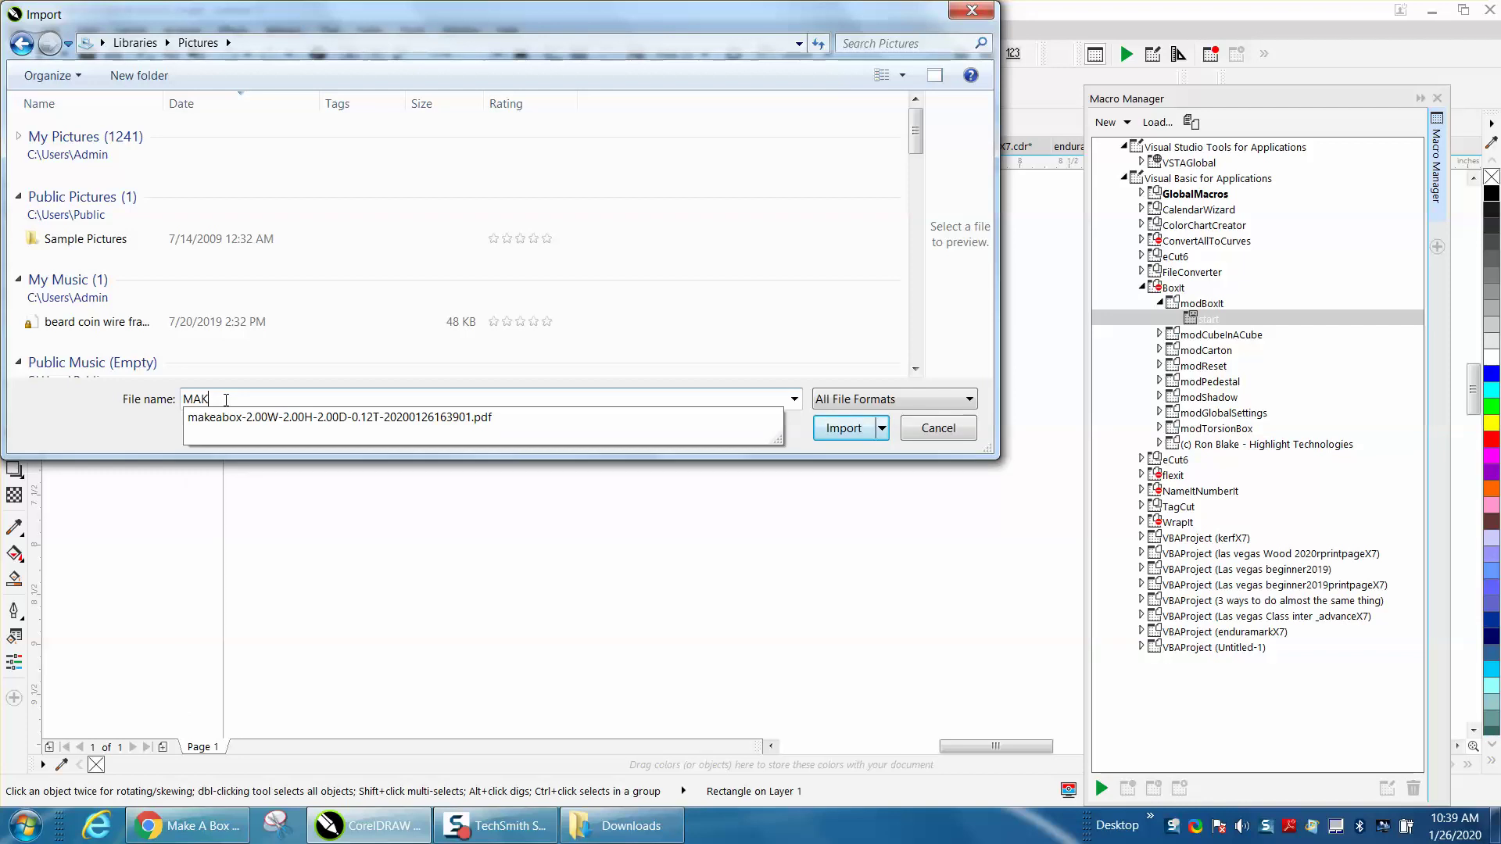
click(326, 417)
click(860, 428)
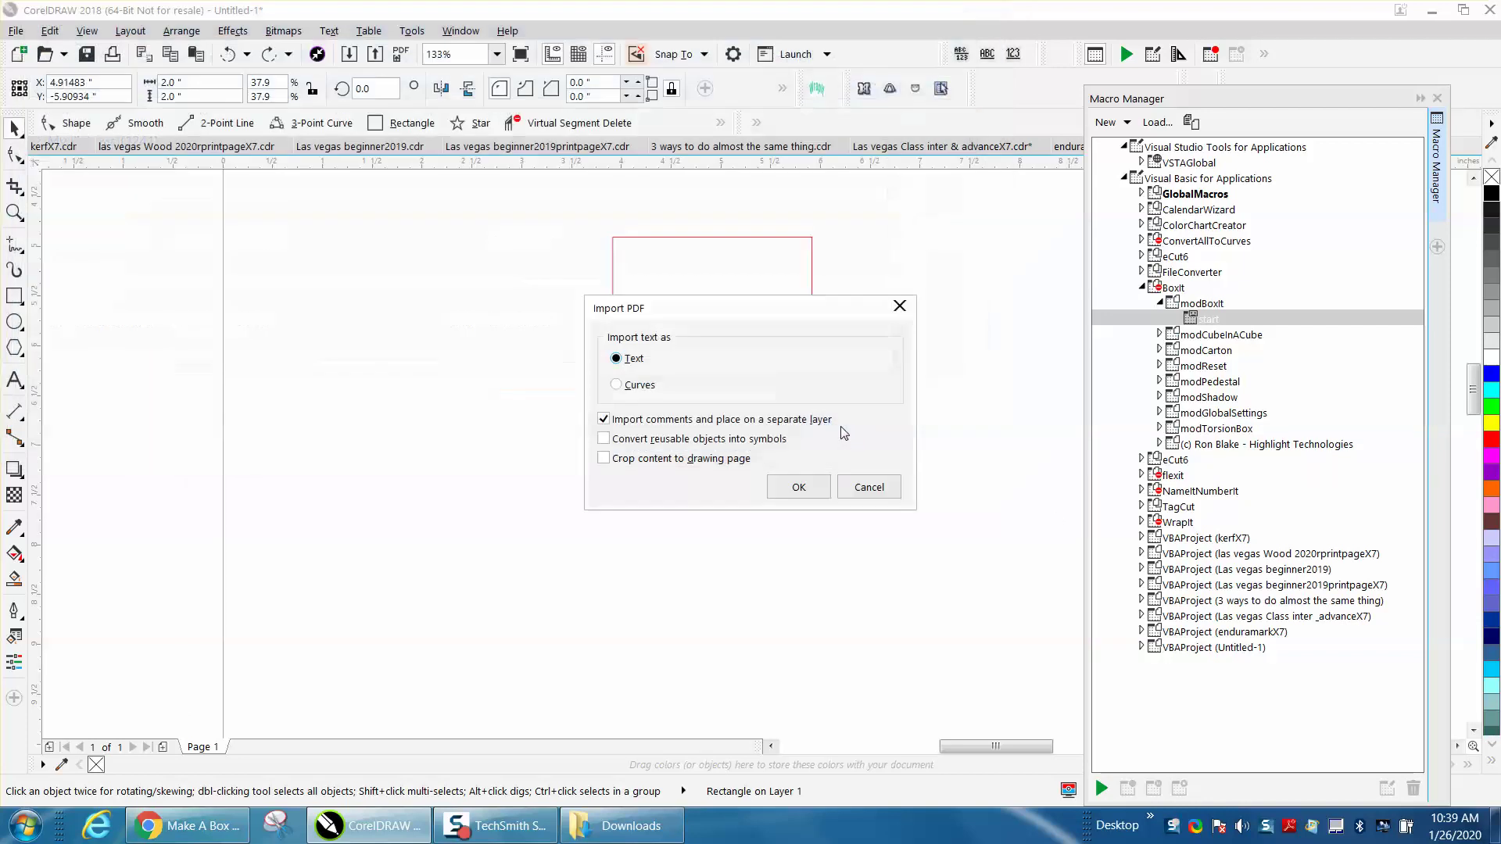
click(627, 387)
click(797, 489)
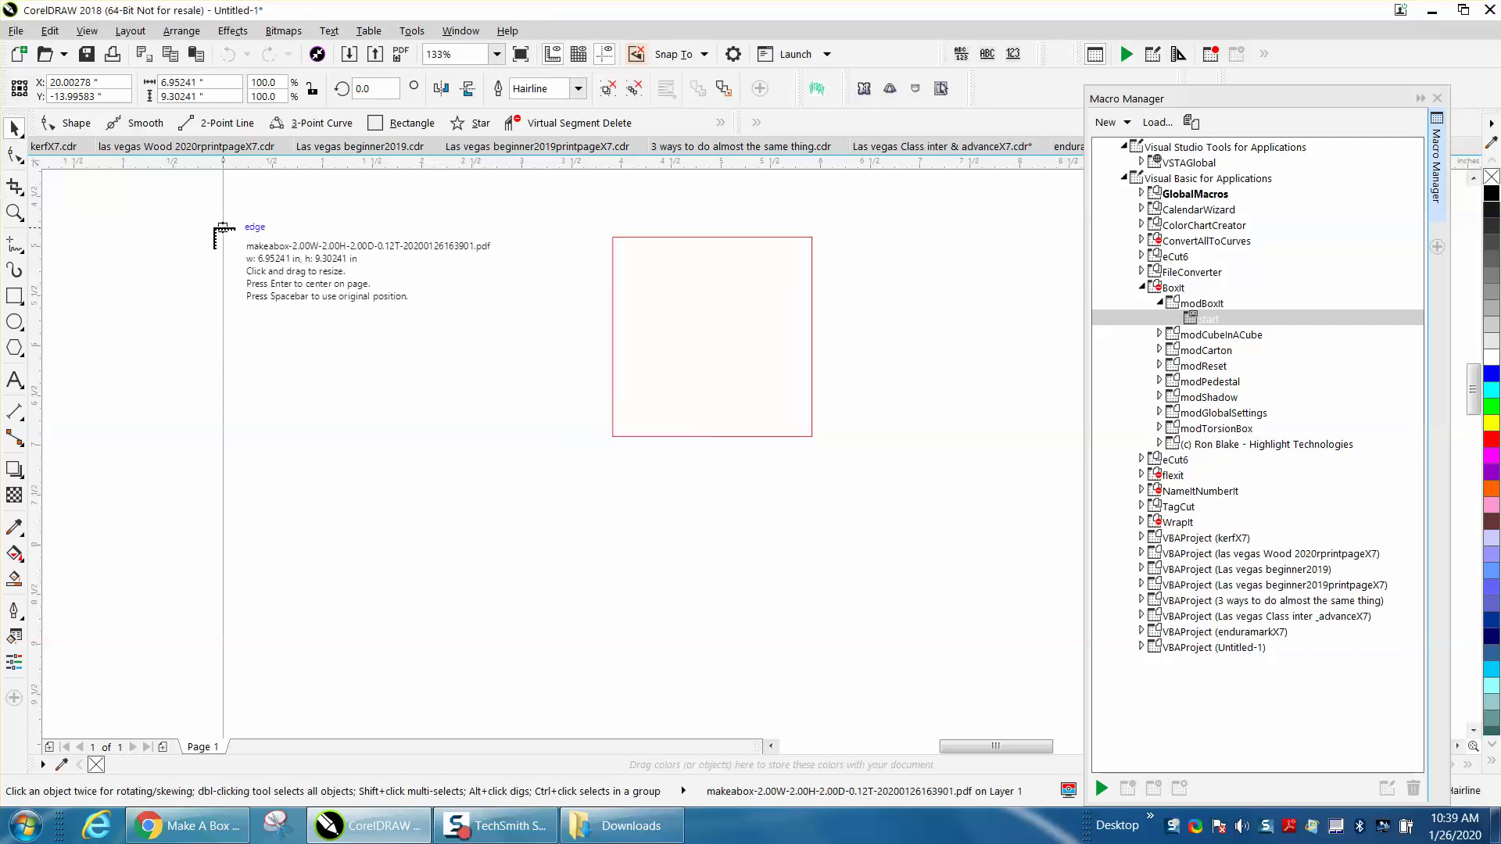
Step: Place the imported box net, move it to the right, and ungroup all its parts
click(178, 211)
scroll(196, 251, down, 3)
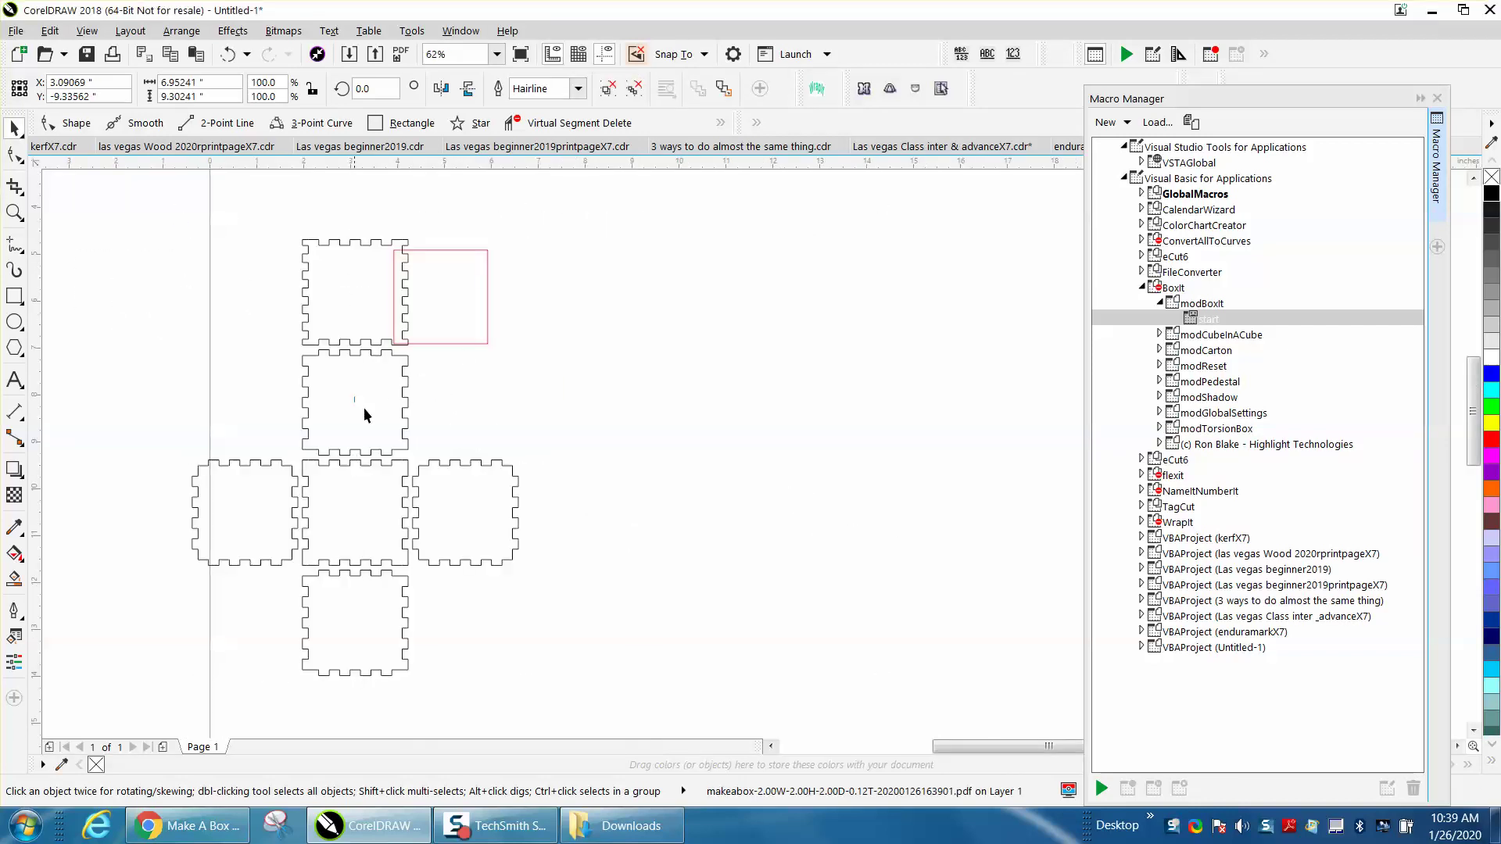
click(547, 437)
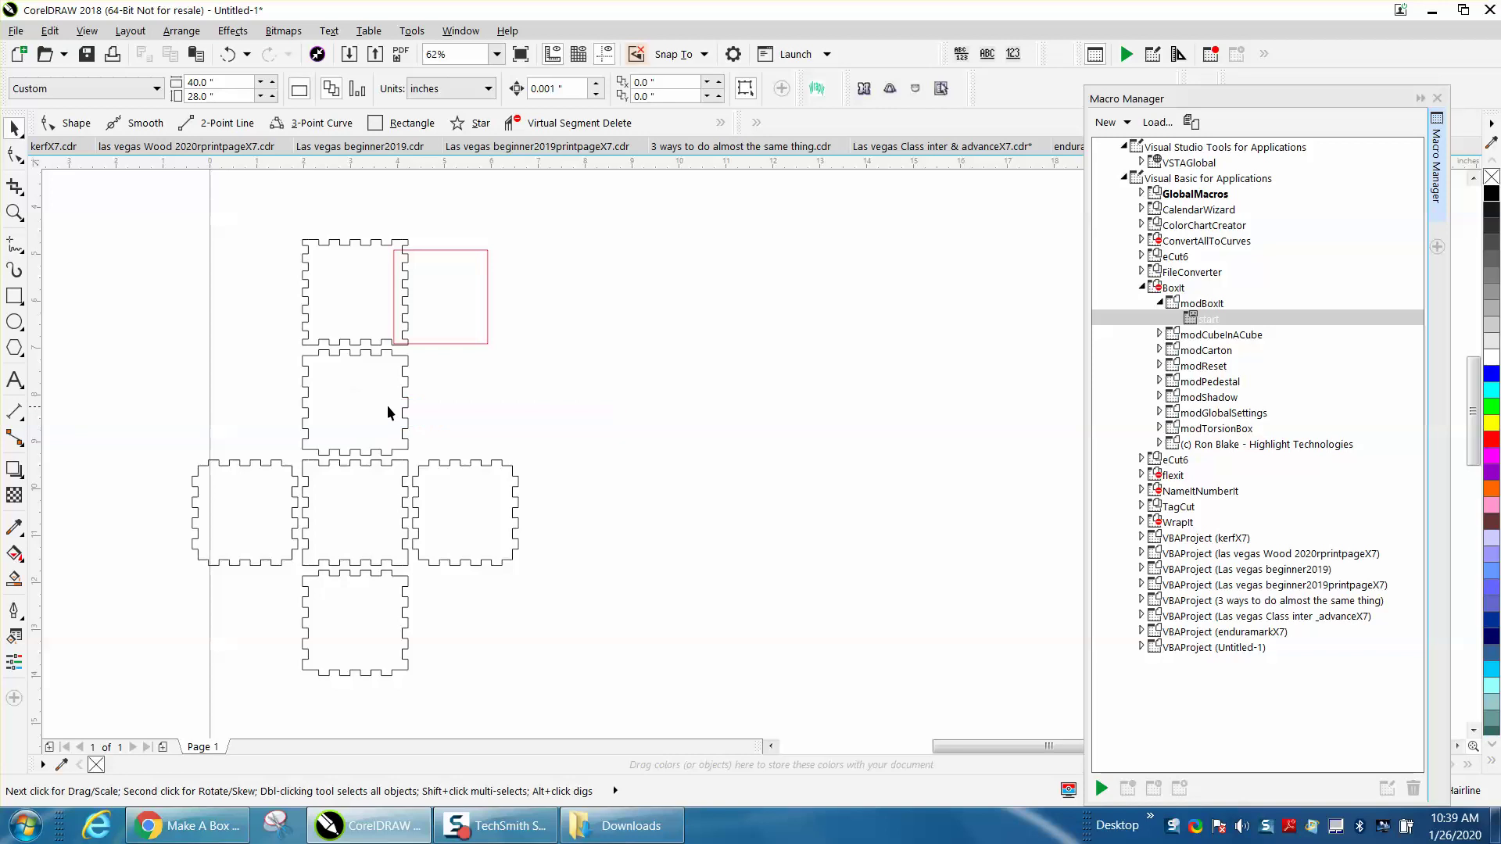
drag(406, 396, 605, 410)
drag(406, 383, 784, 396)
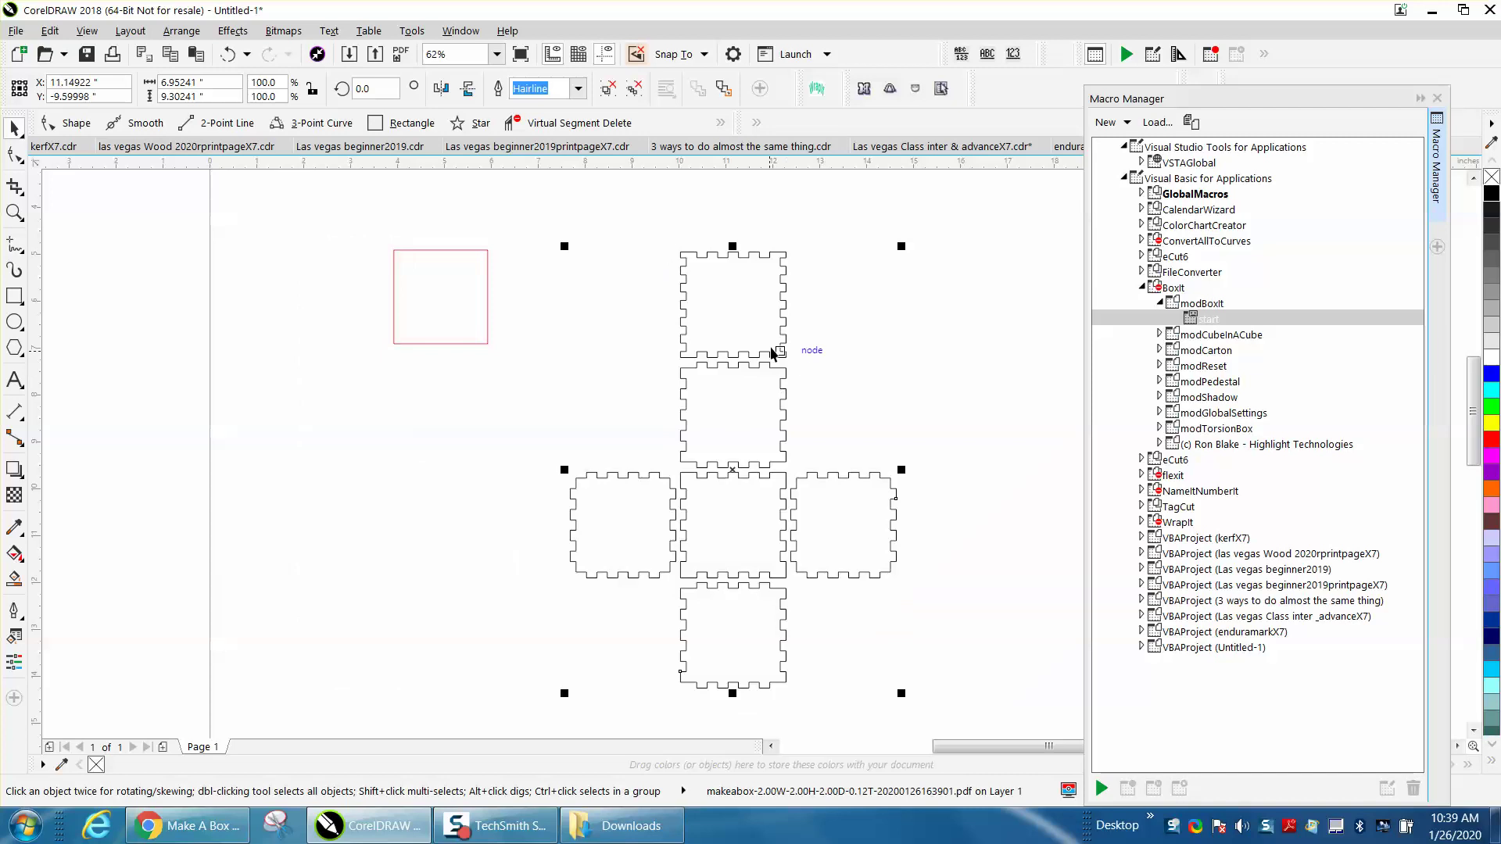
click(175, 30)
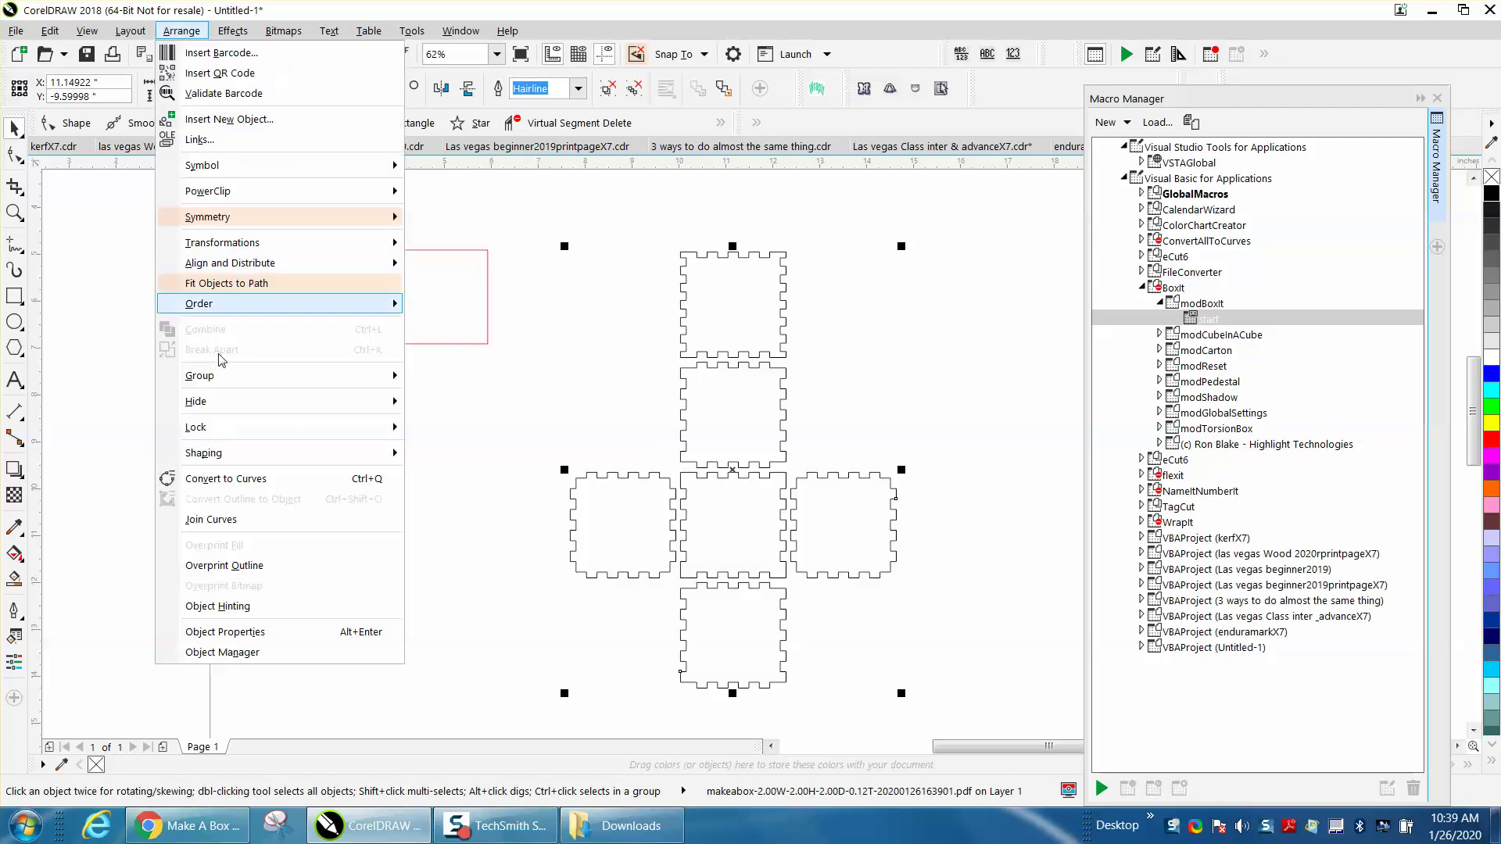
mouse_move(227, 376)
click(519, 420)
click(721, 335)
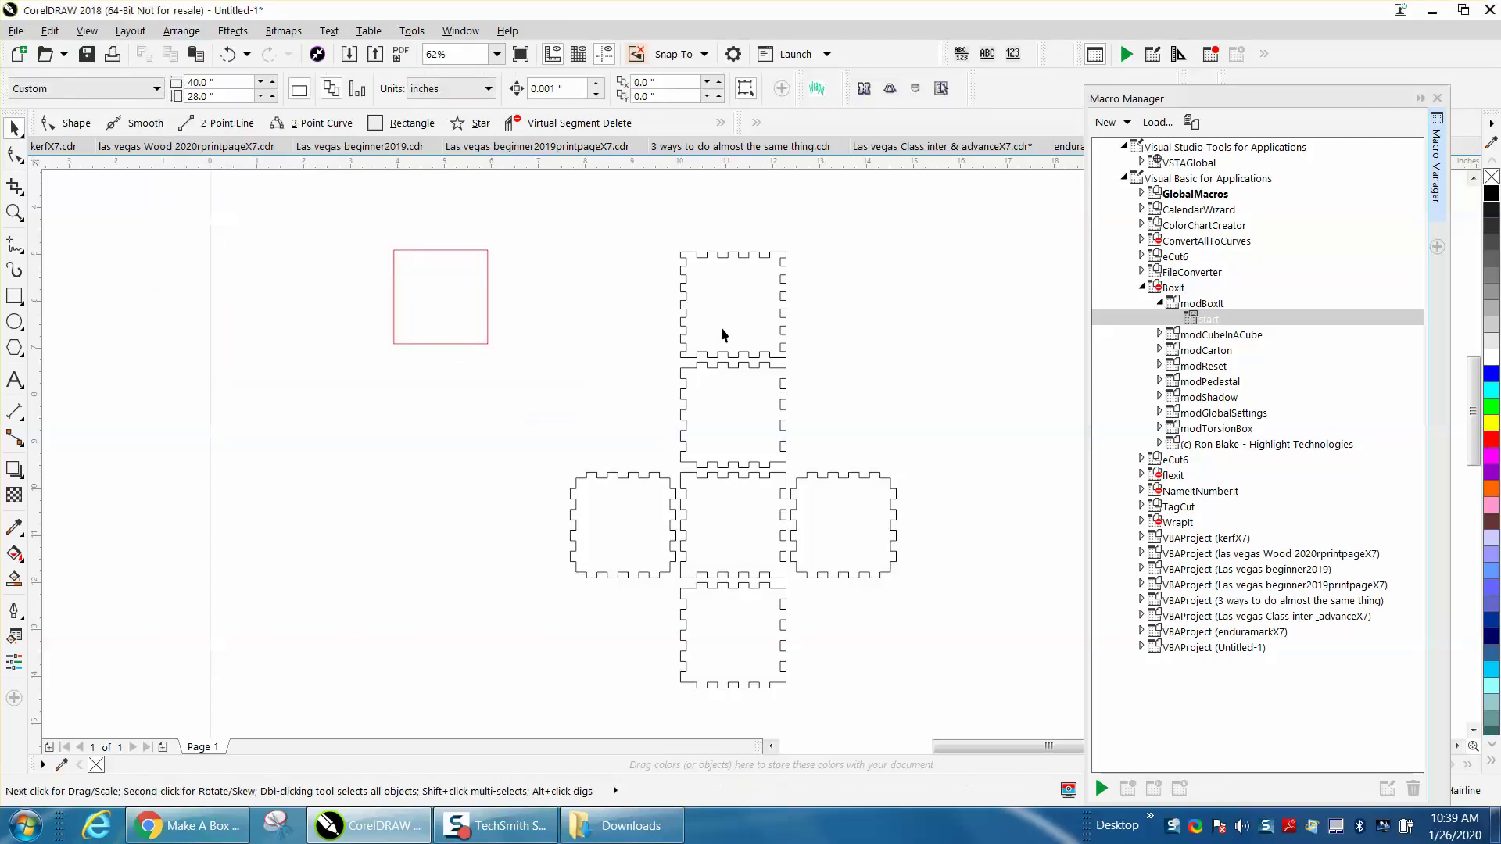
Step: Smart Fill the top panel black, move it aside, then delete all the box pieces
drag(647, 227, 809, 391)
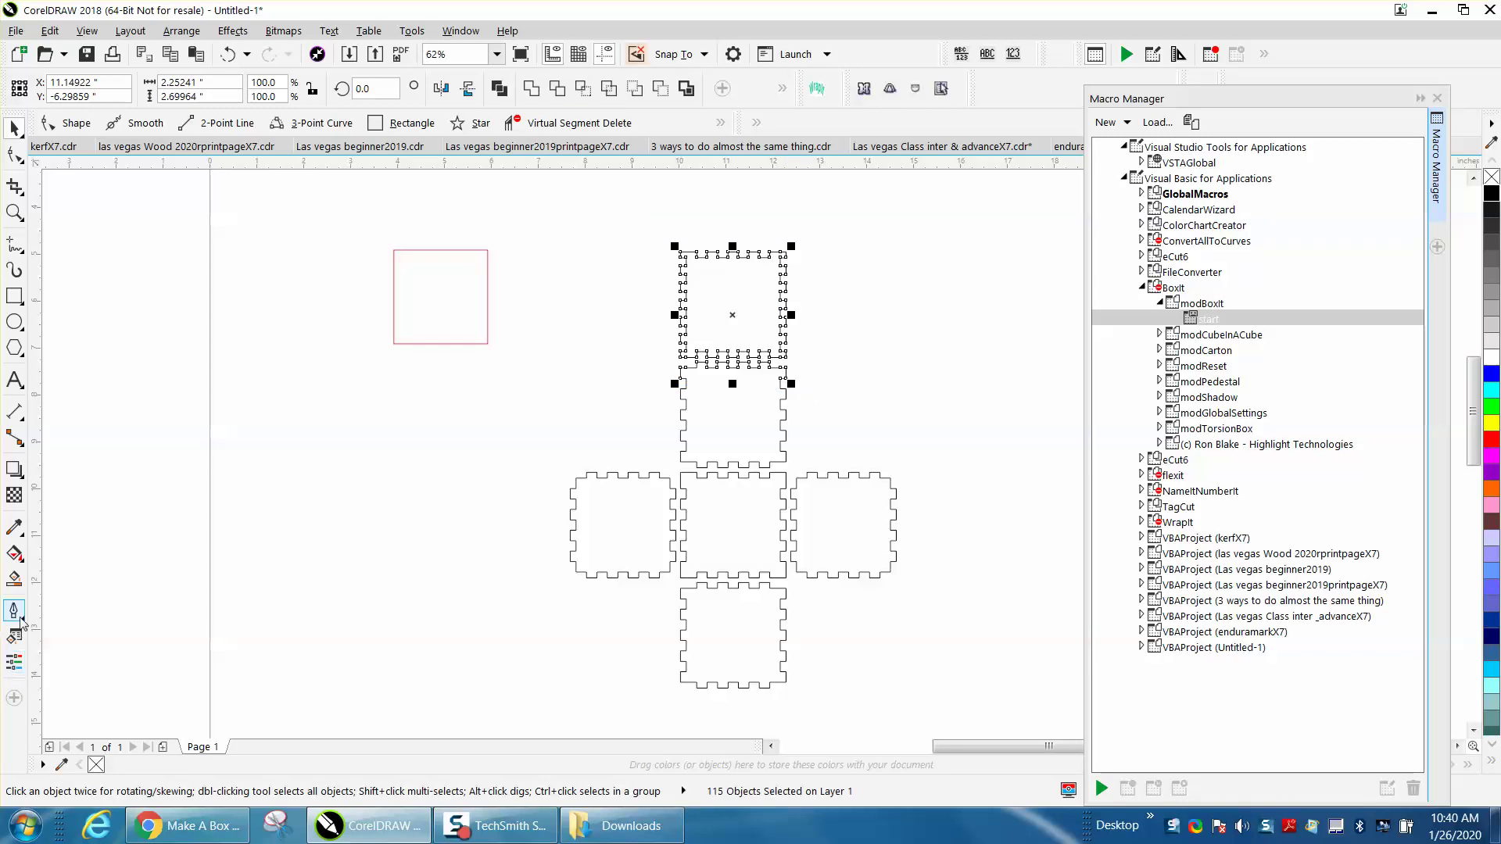
click(14, 578)
click(749, 319)
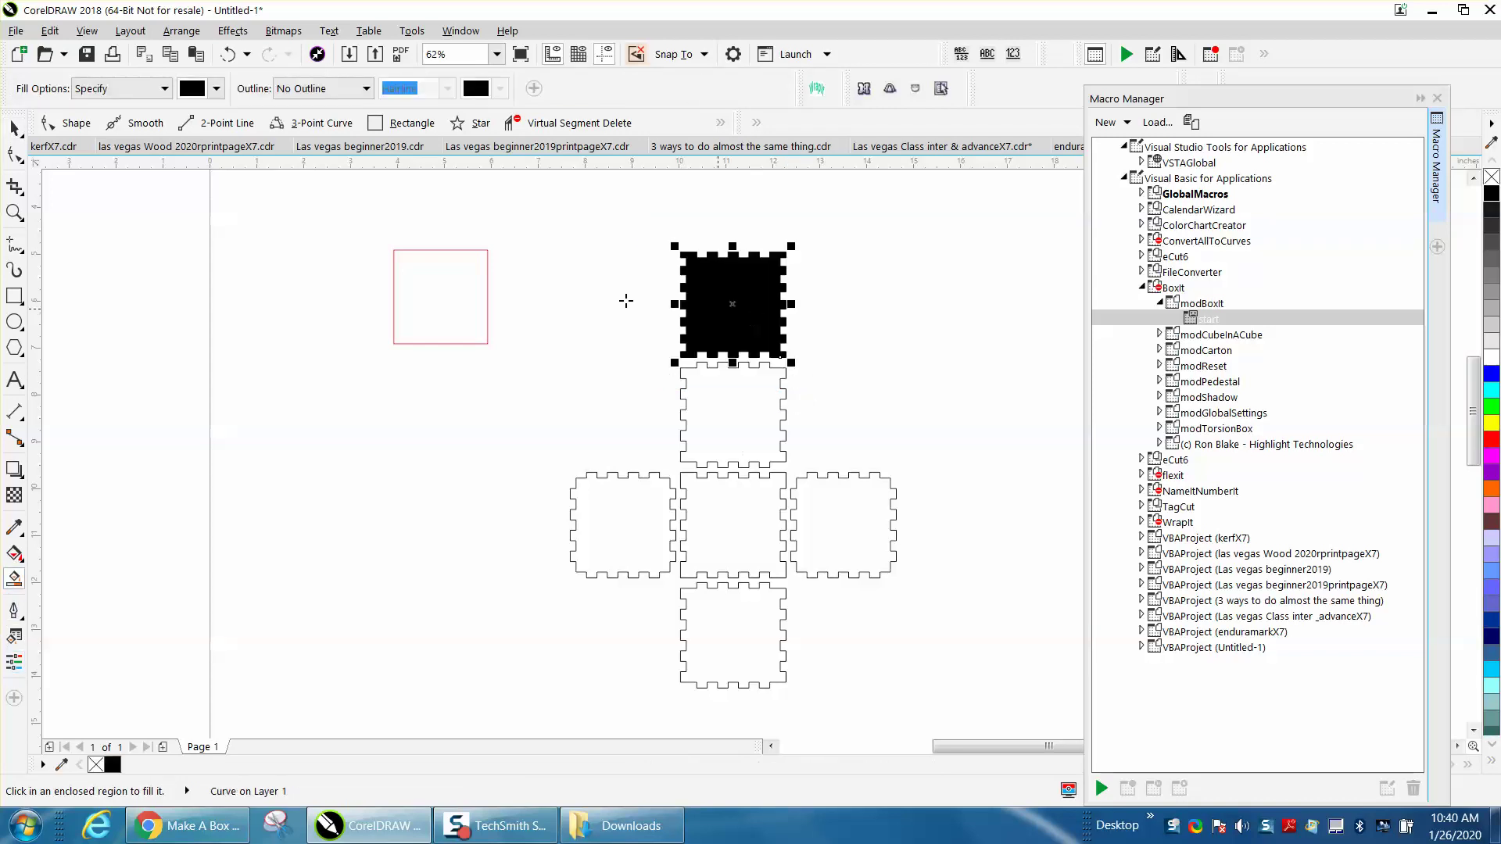
click(14, 127)
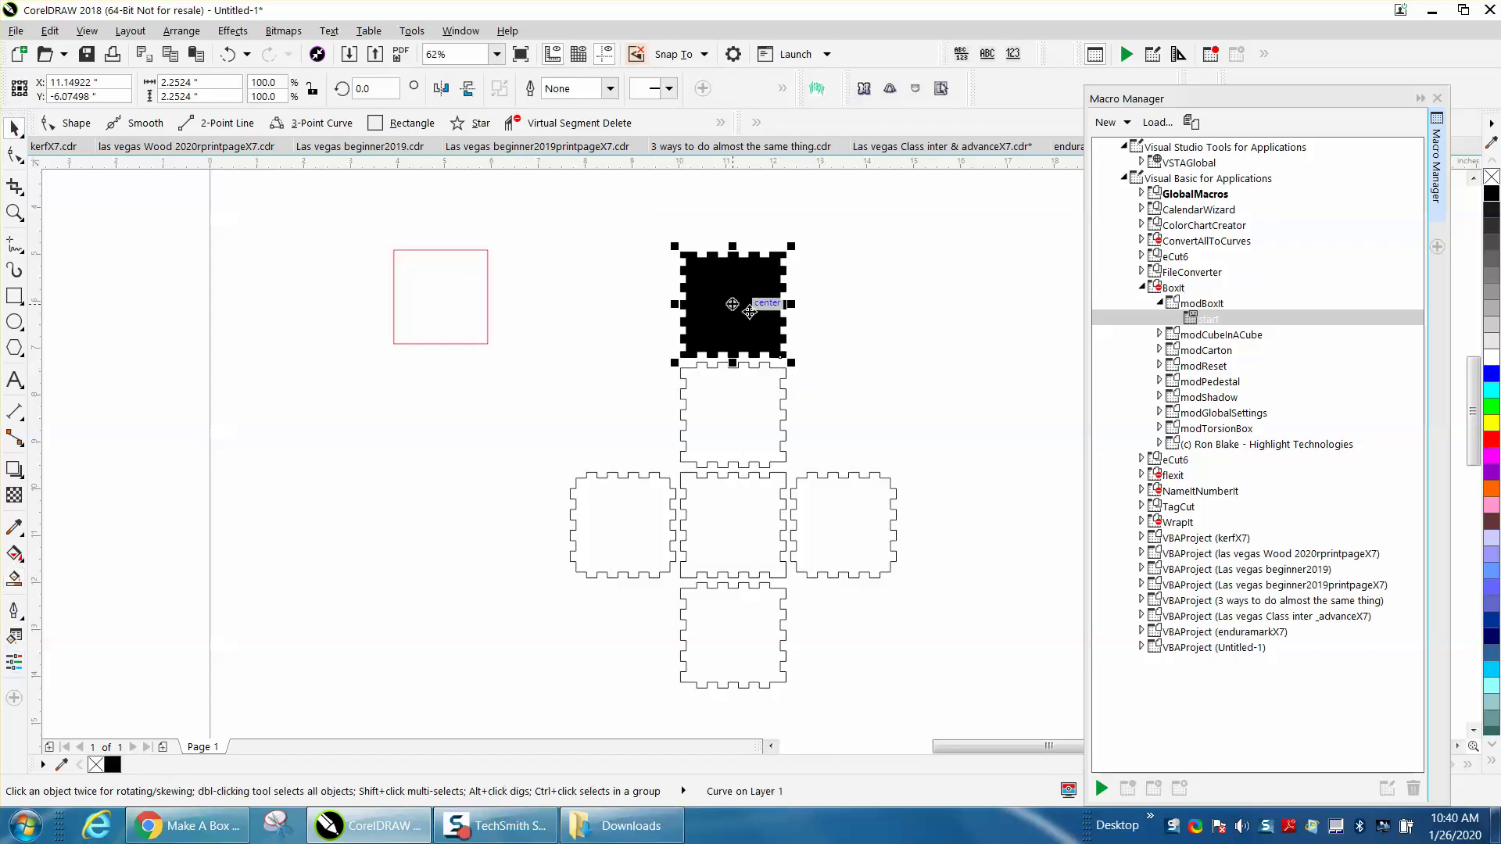
drag(737, 312, 865, 328)
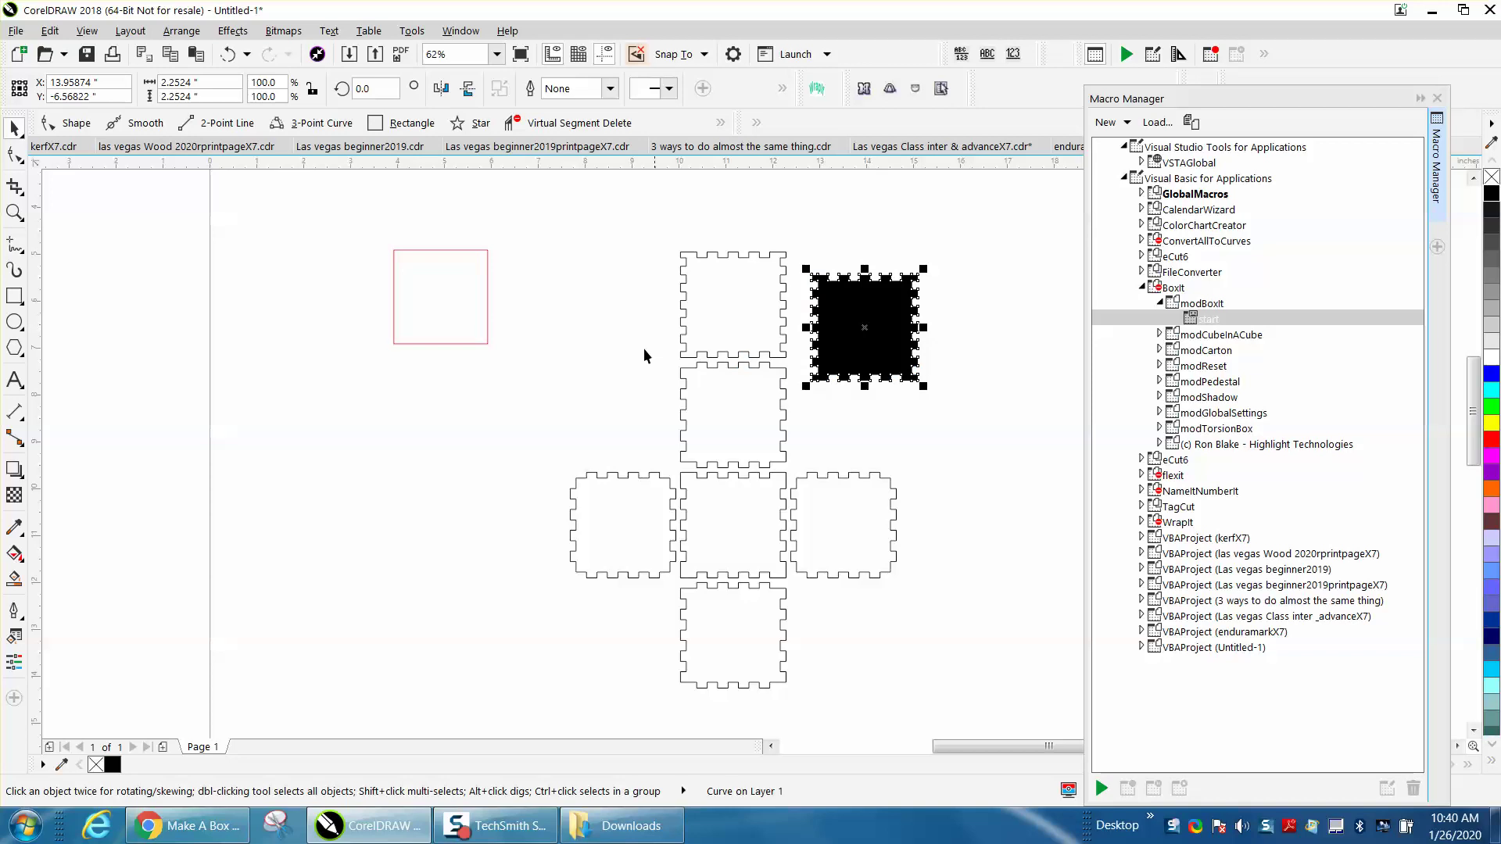
drag(537, 234, 943, 694)
key(Delete)
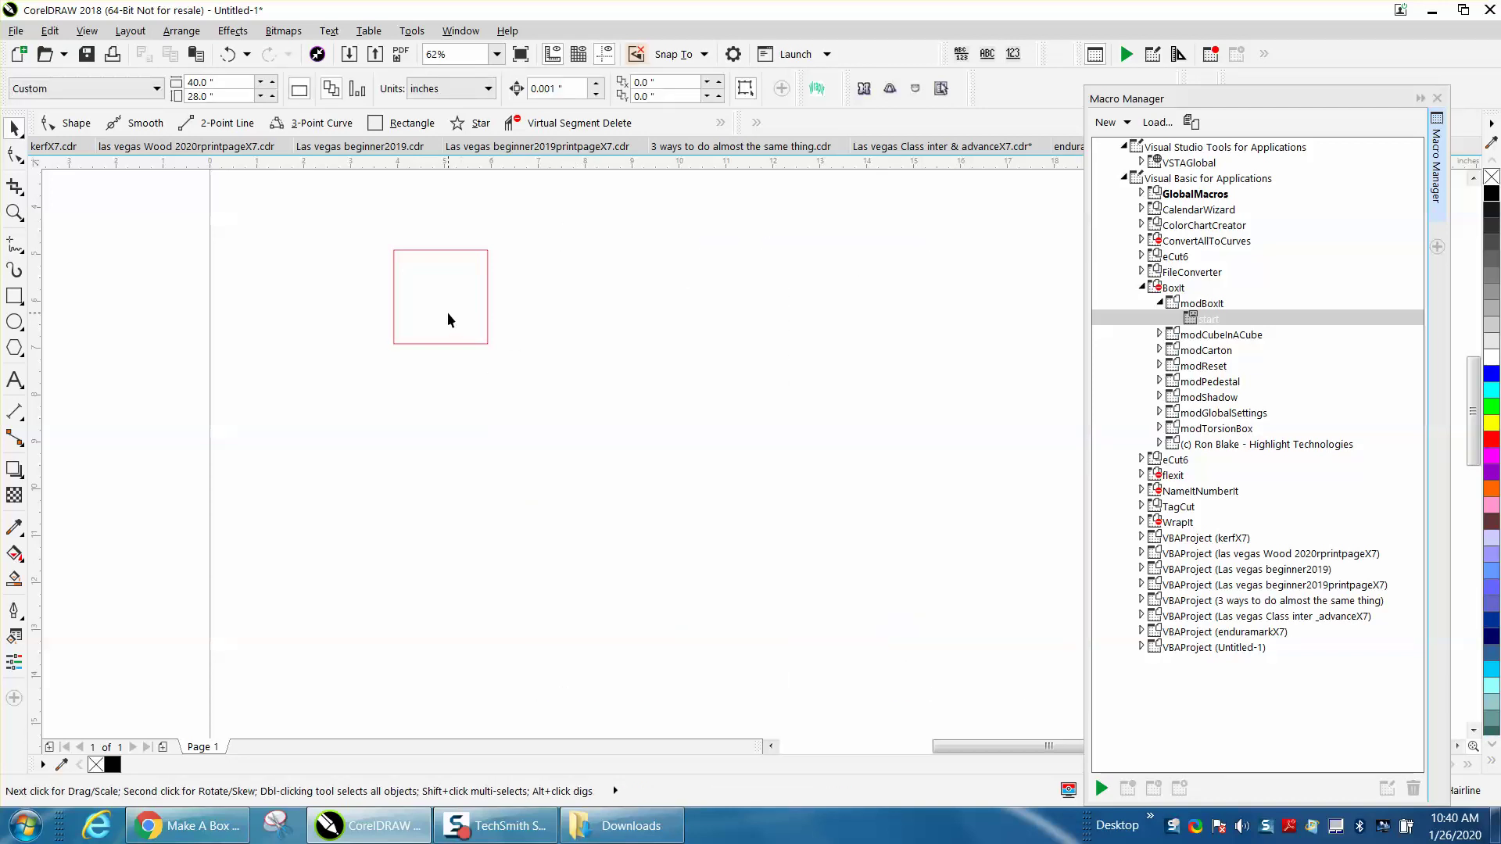
Step: Run BoxIt on the red square with Box Height 2 and a bottom lid
click(486, 323)
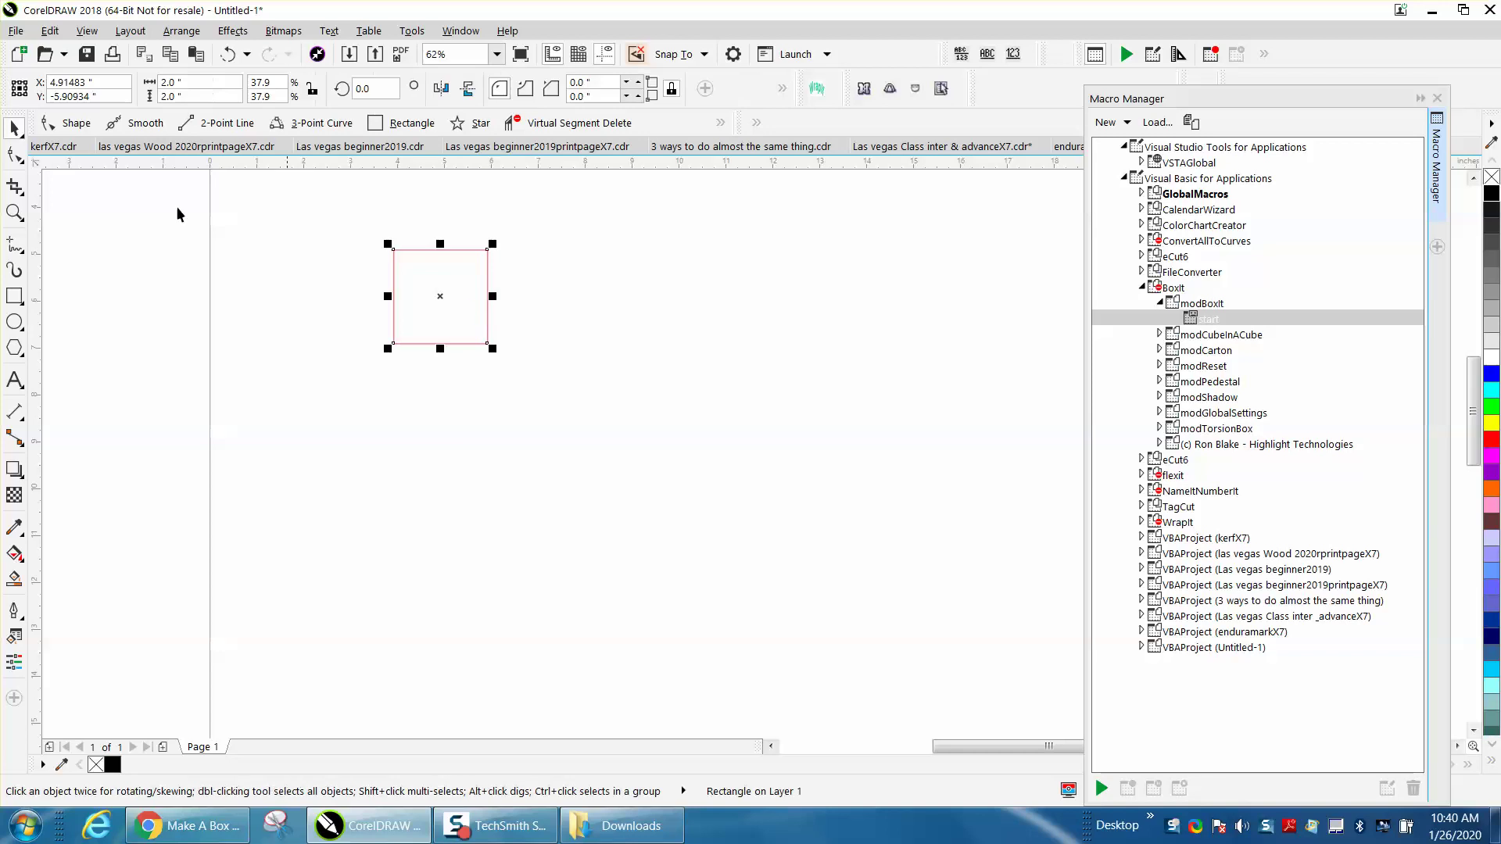
click(1208, 319)
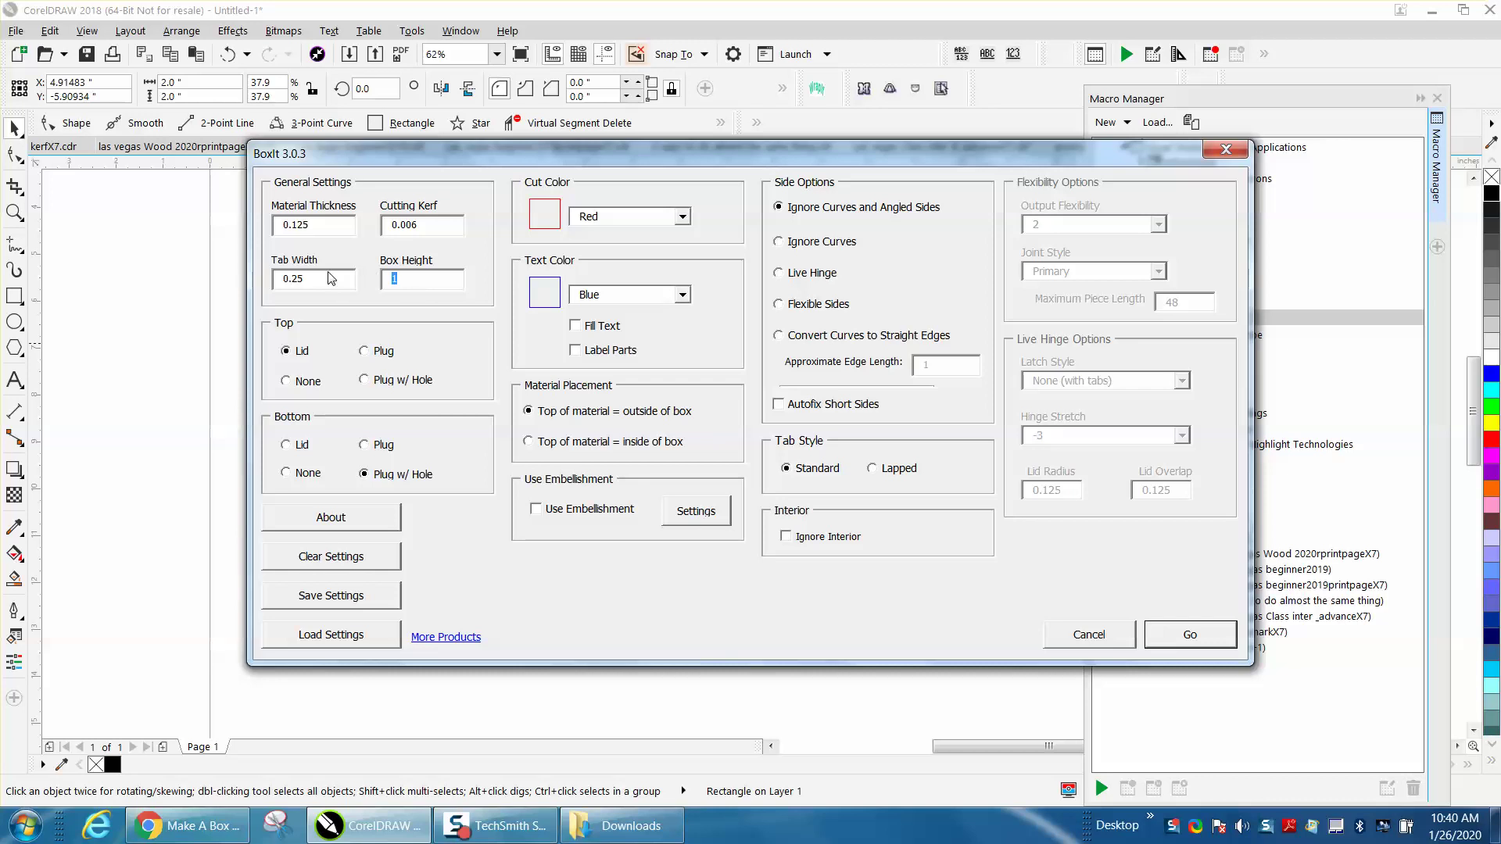
text(2)
click(288, 445)
click(1161, 635)
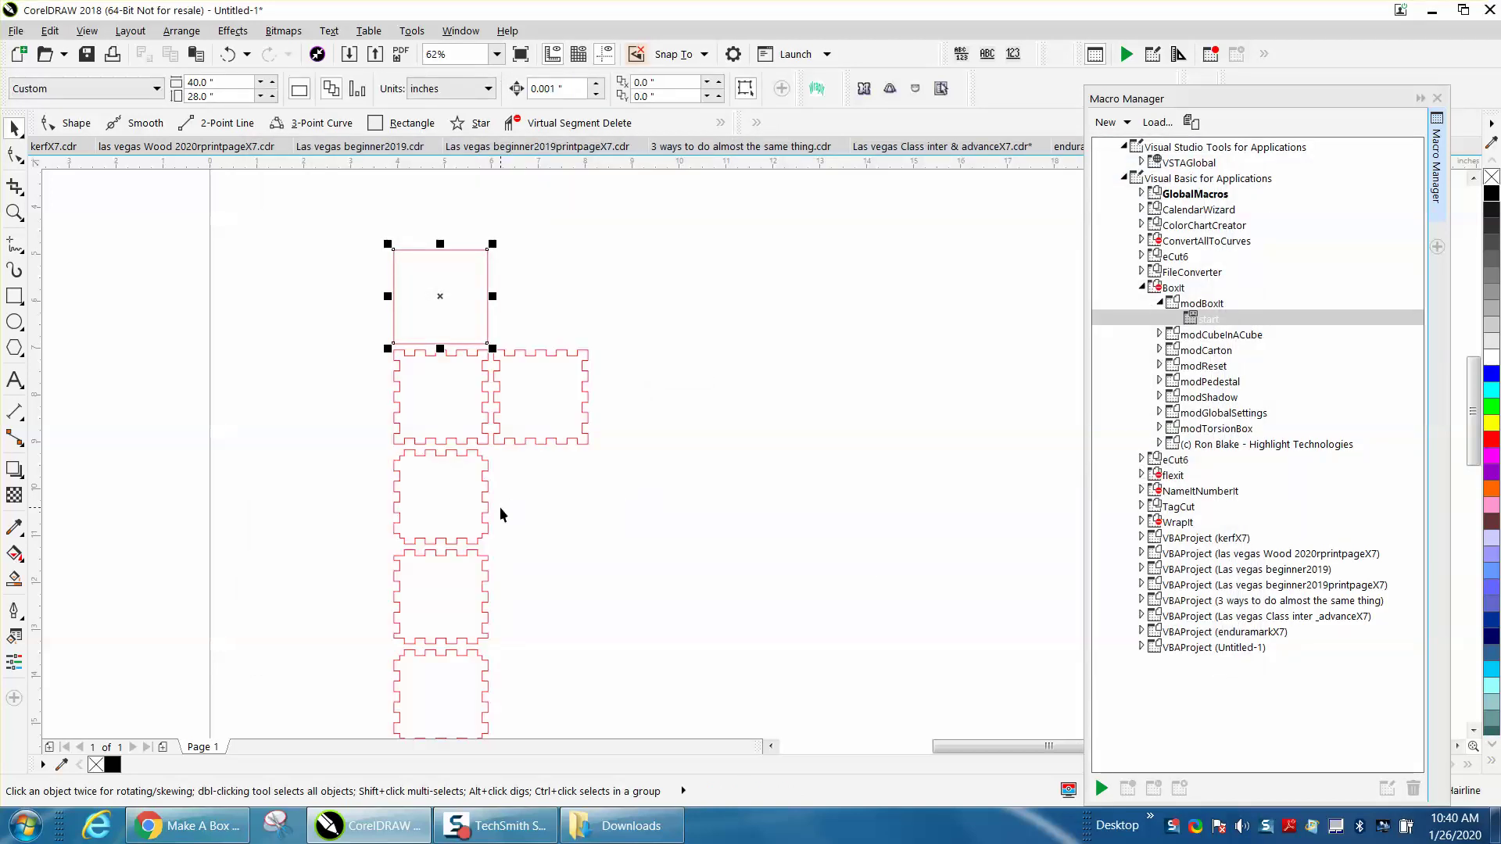
scroll(501, 508, down, 2)
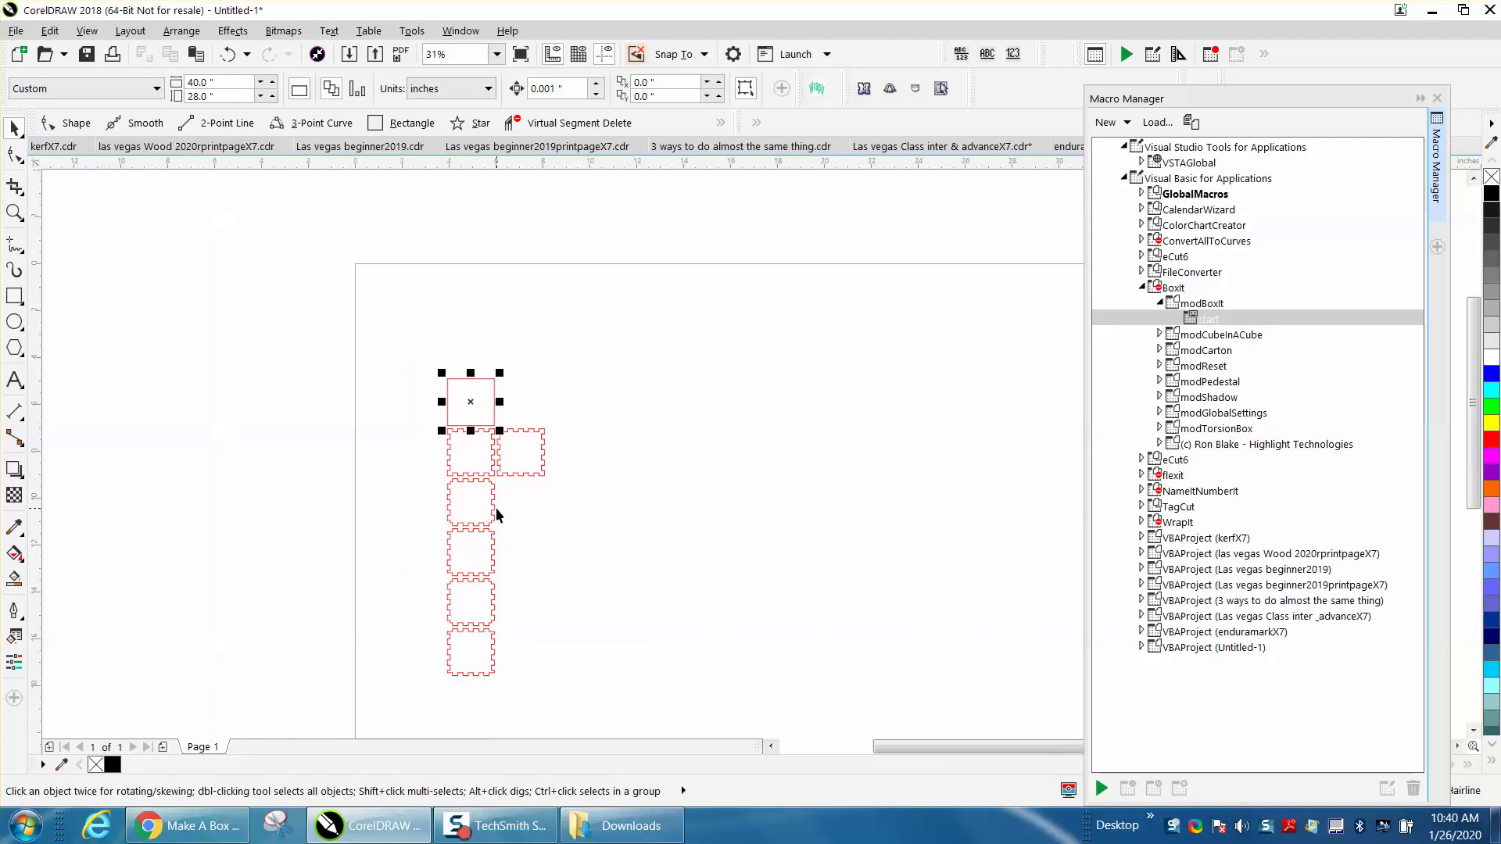
Step: Undo and rerun BoxIt with Top set to None, then zoom in on the panel column
click(228, 54)
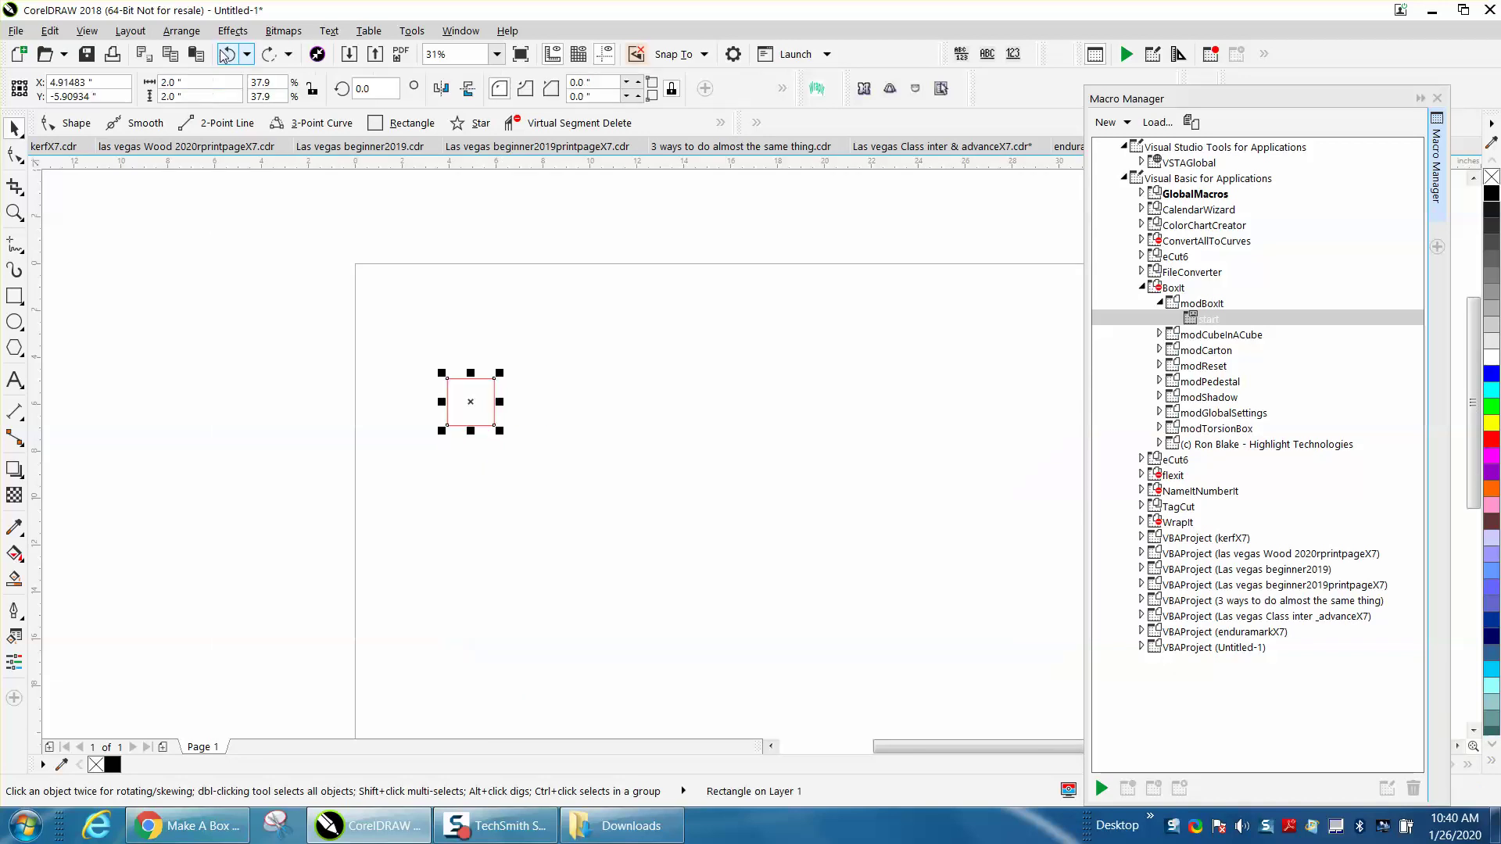
double_click(1214, 322)
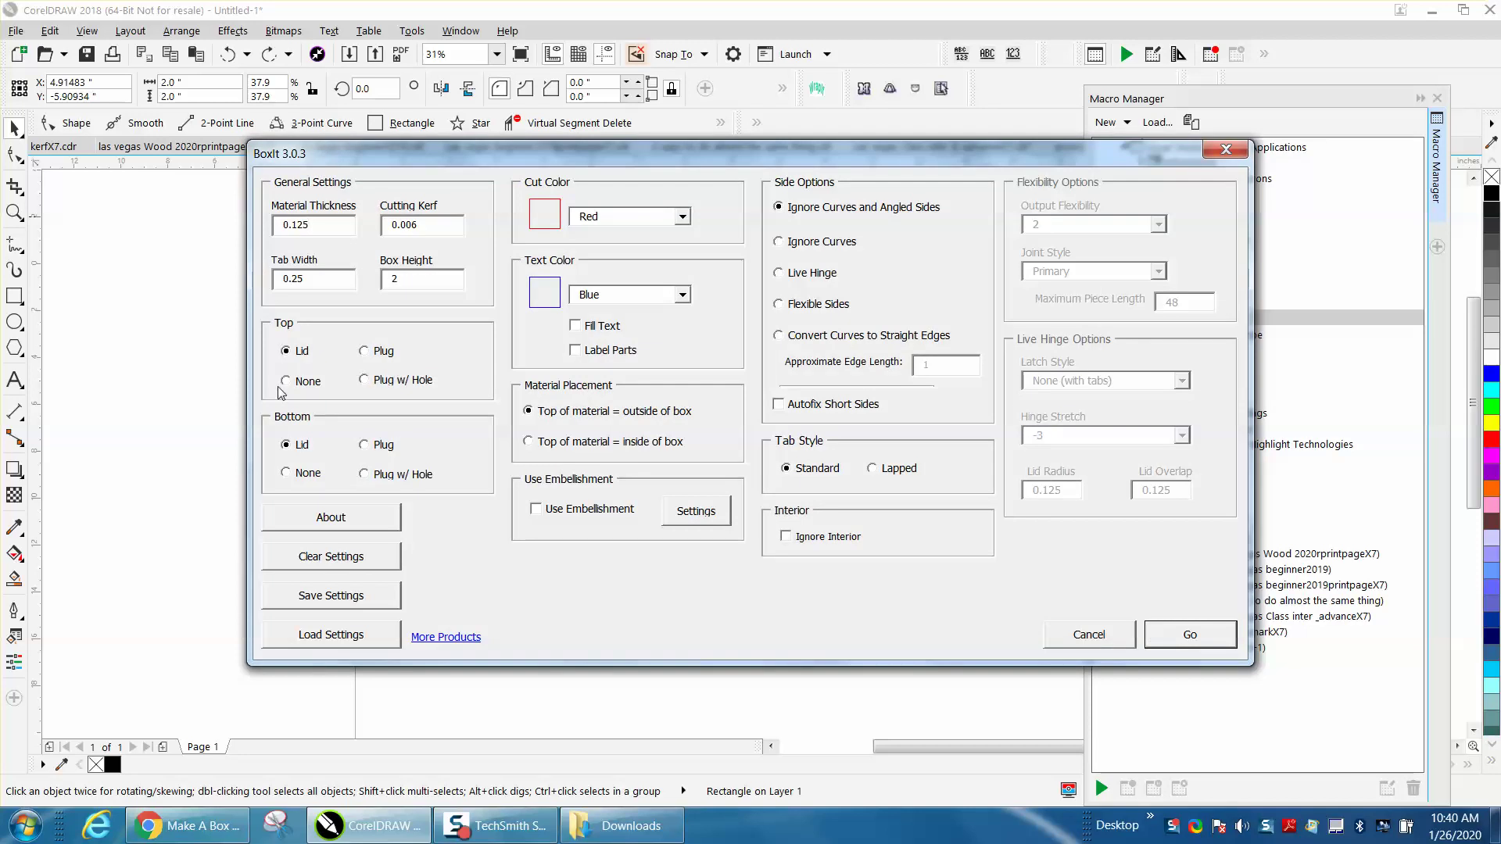
click(286, 382)
click(1181, 633)
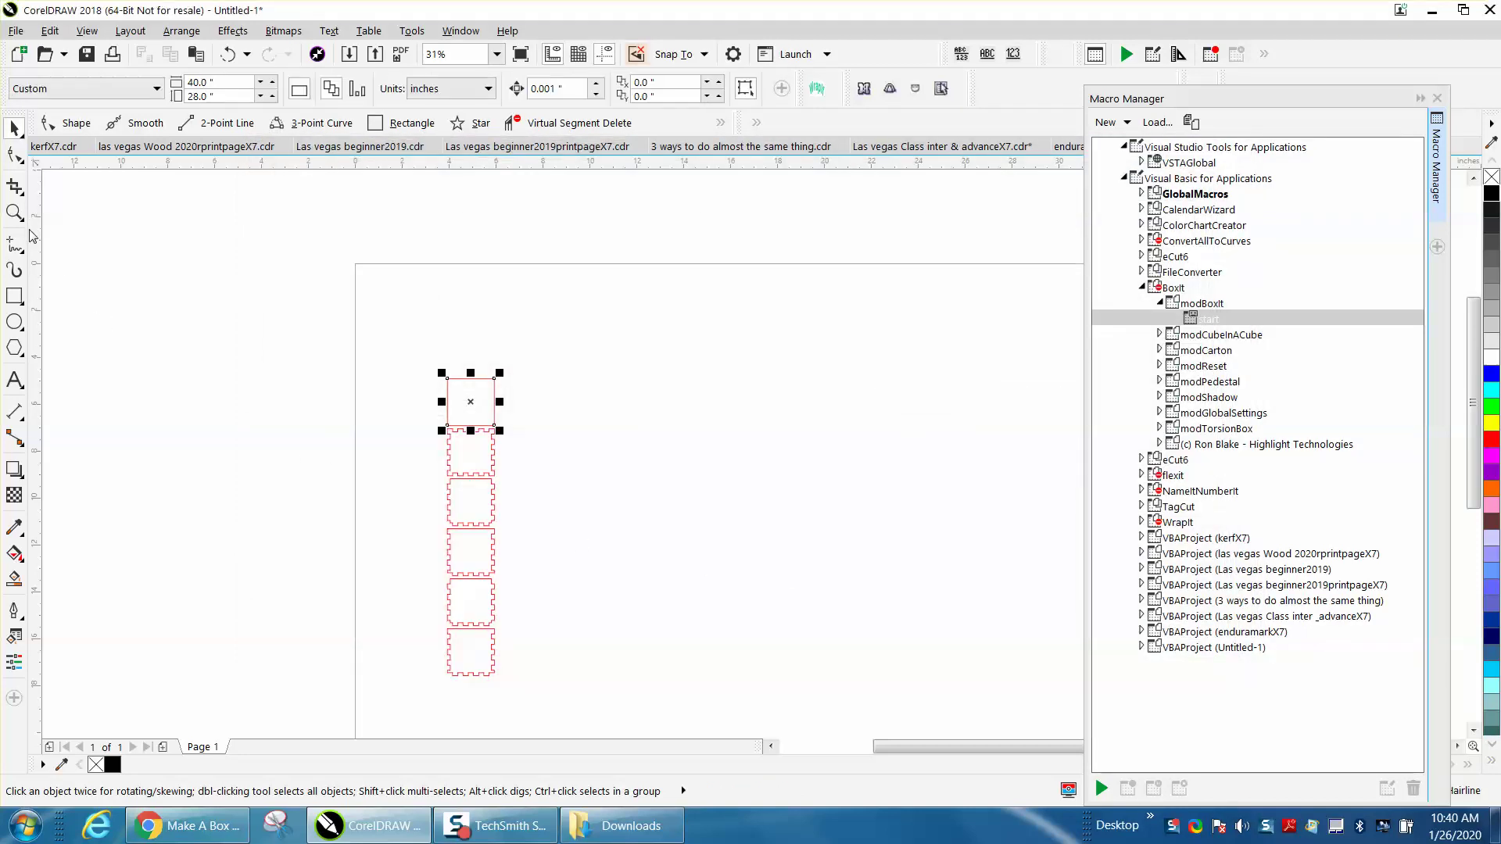
key(z)
drag(412, 405, 647, 737)
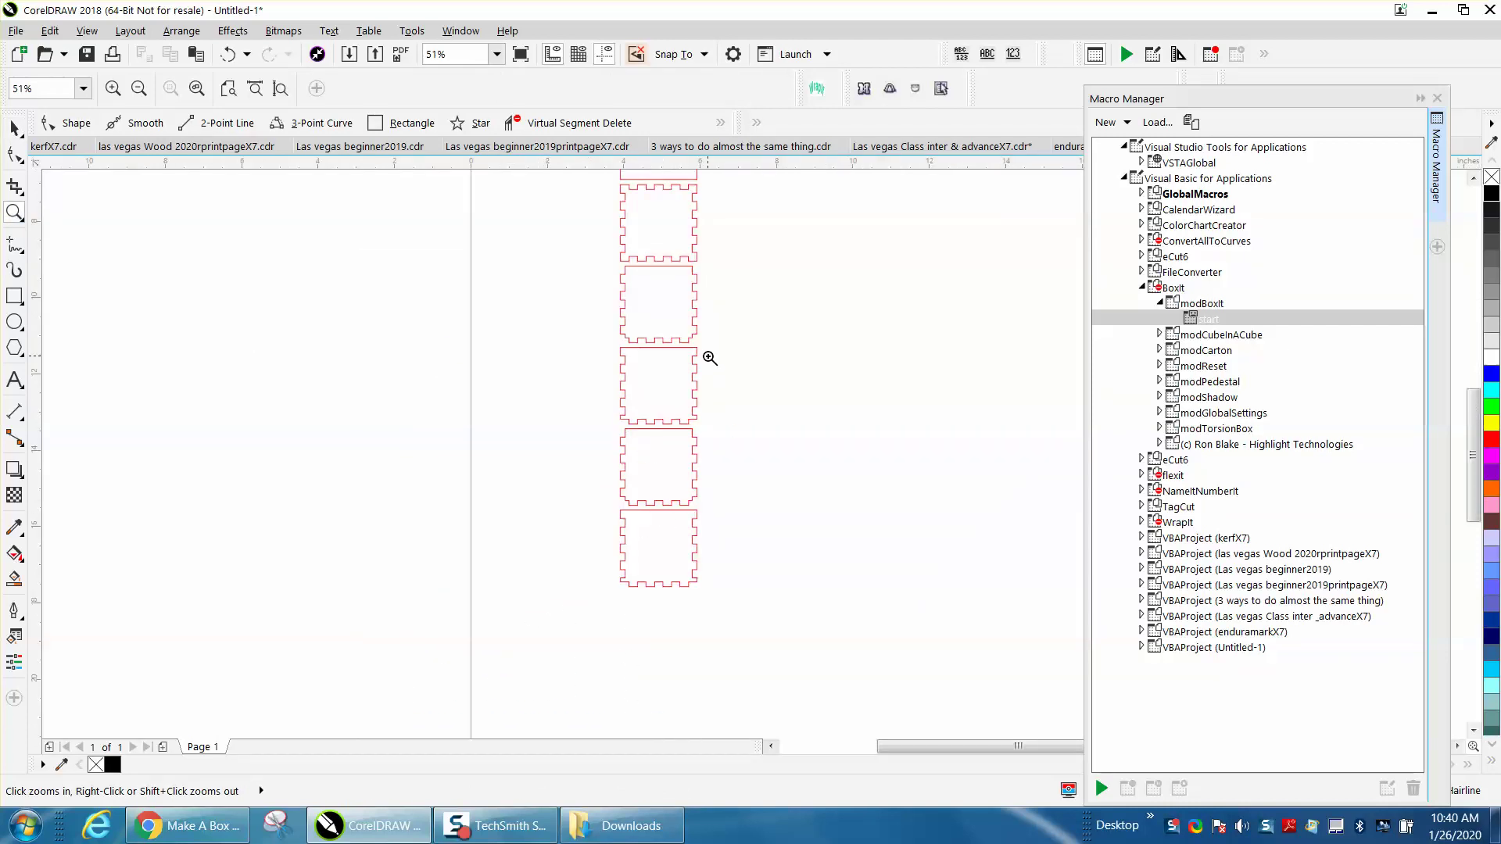
Step: Undo and regenerate the box with a lid top and a plug-with-hole bottom
click(229, 54)
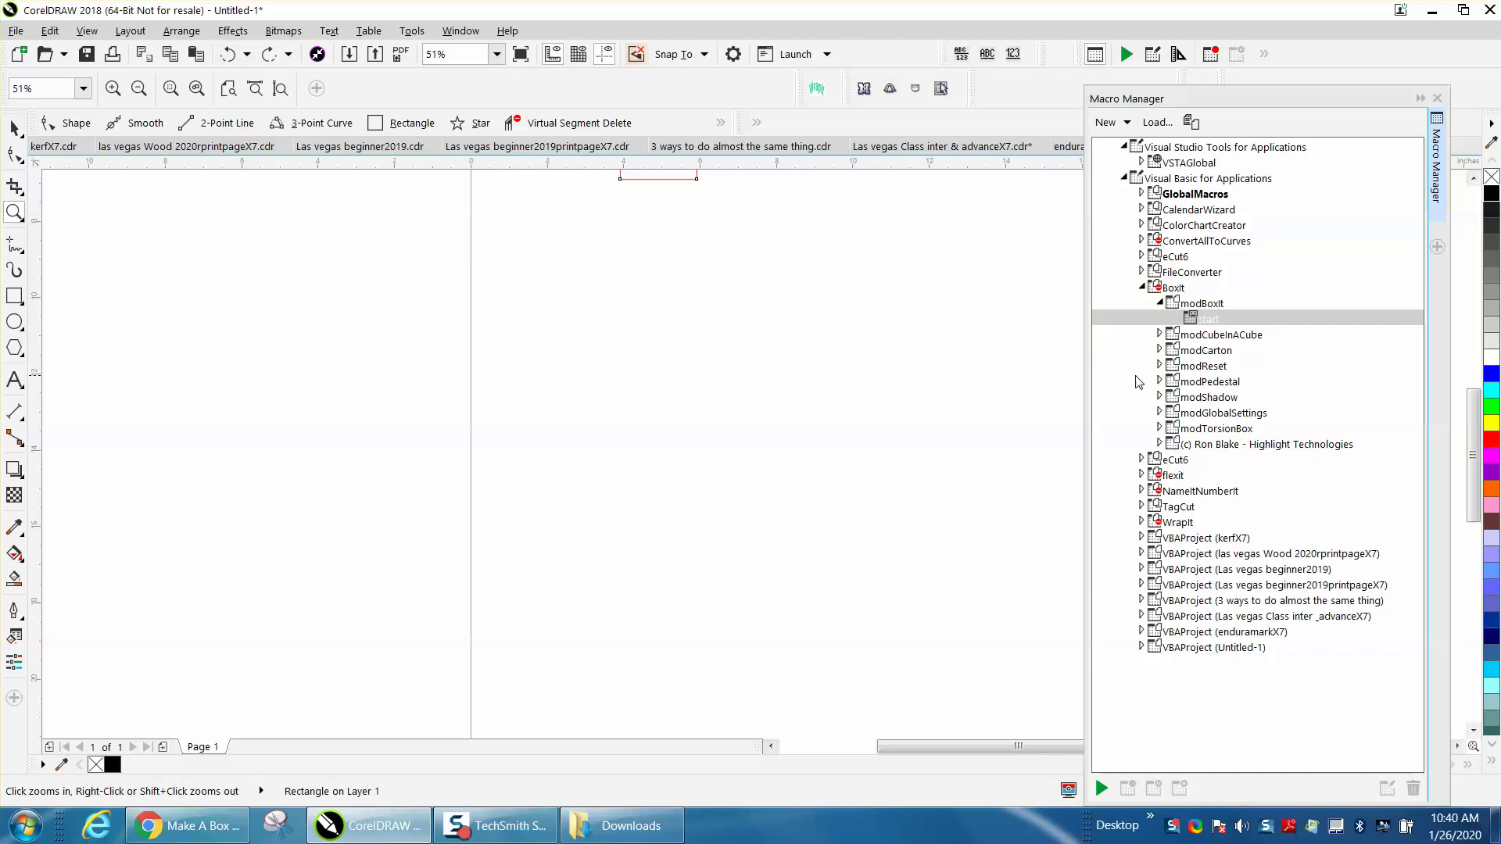
click(1209, 317)
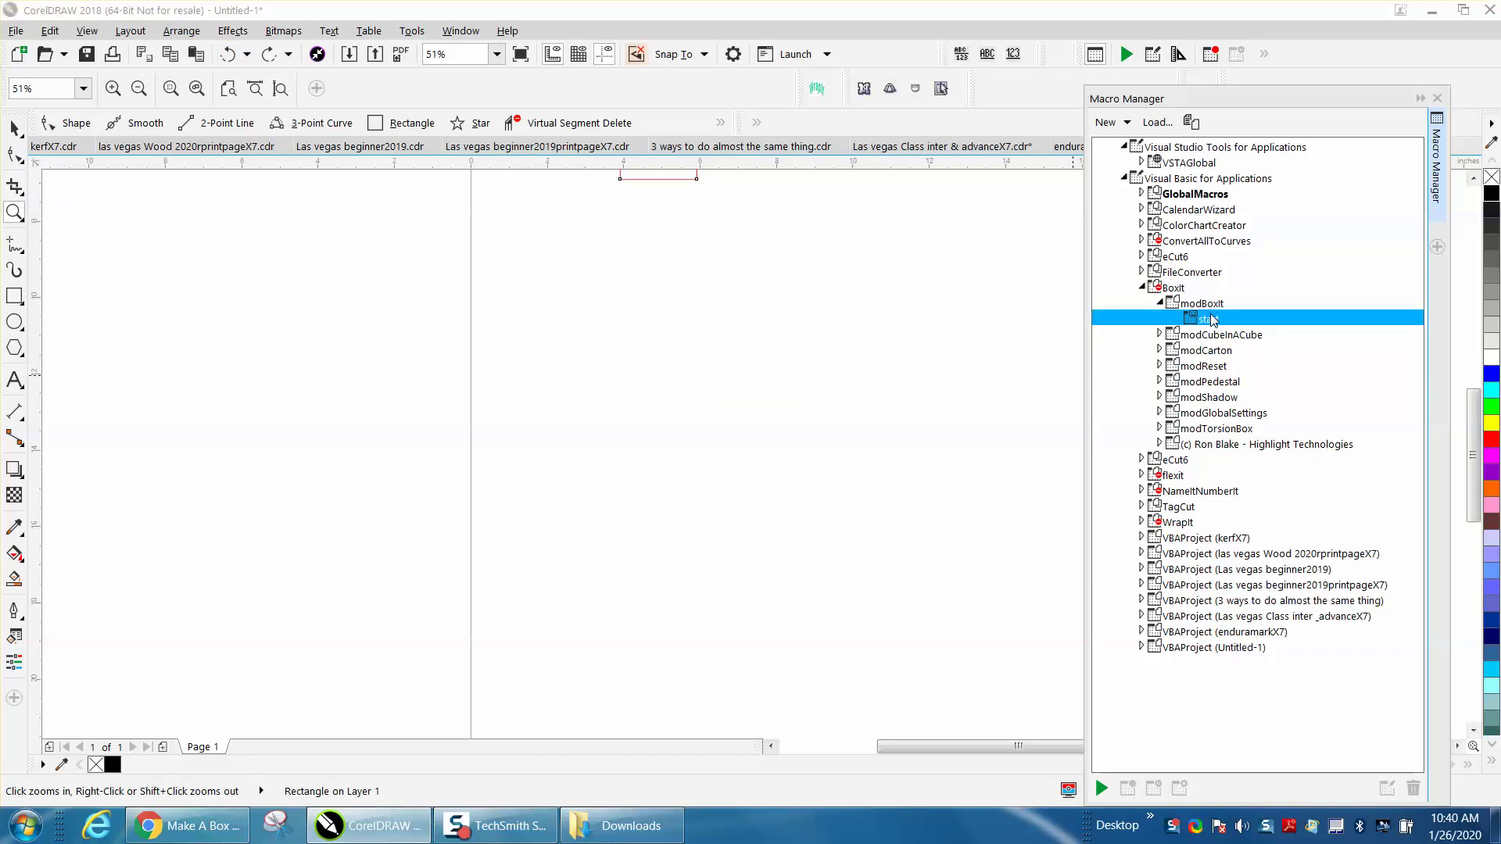
double_click(1157, 316)
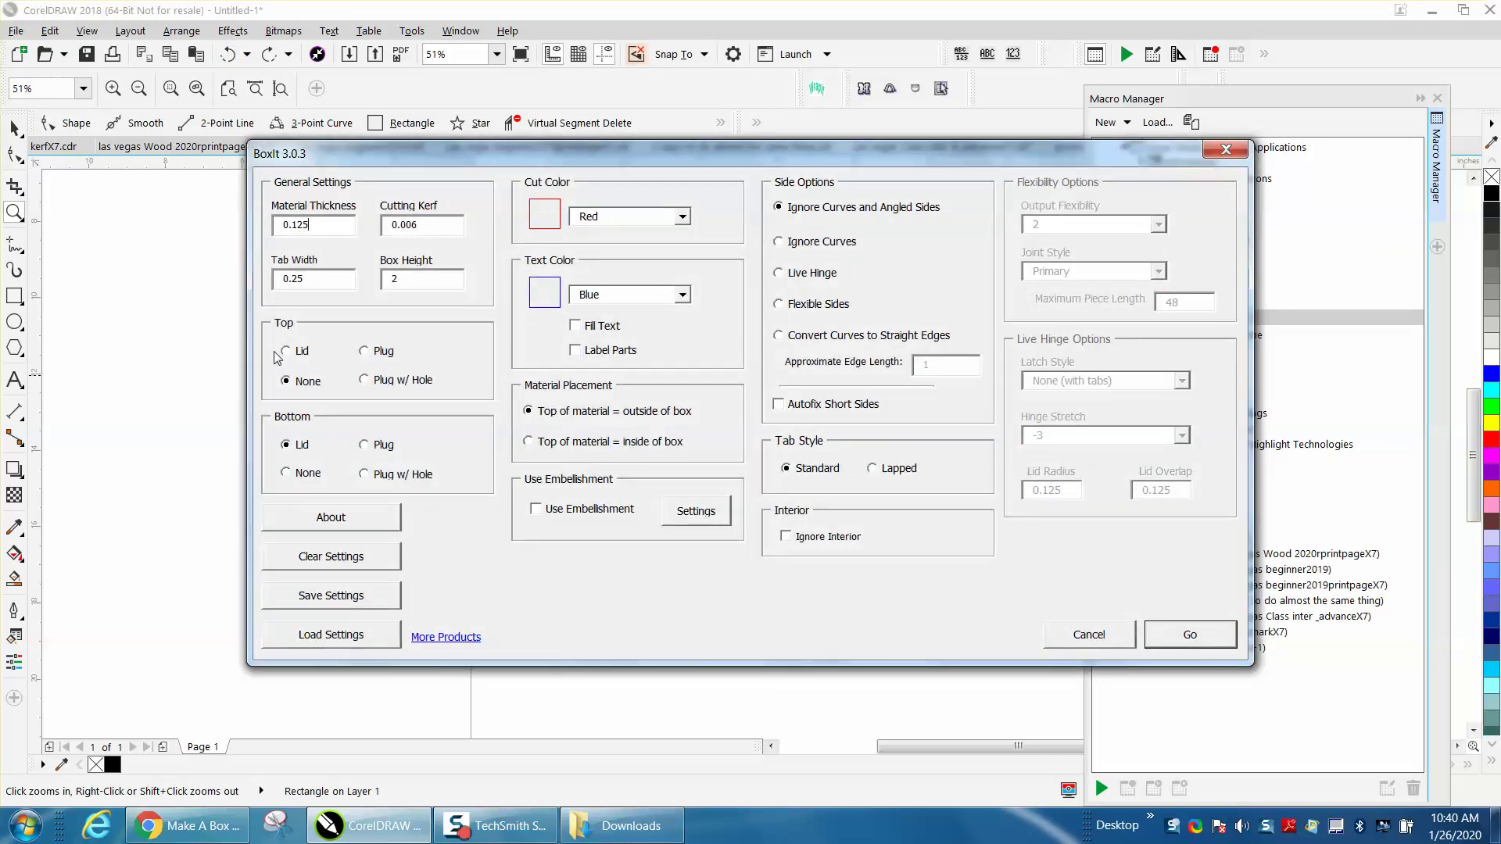
click(285, 351)
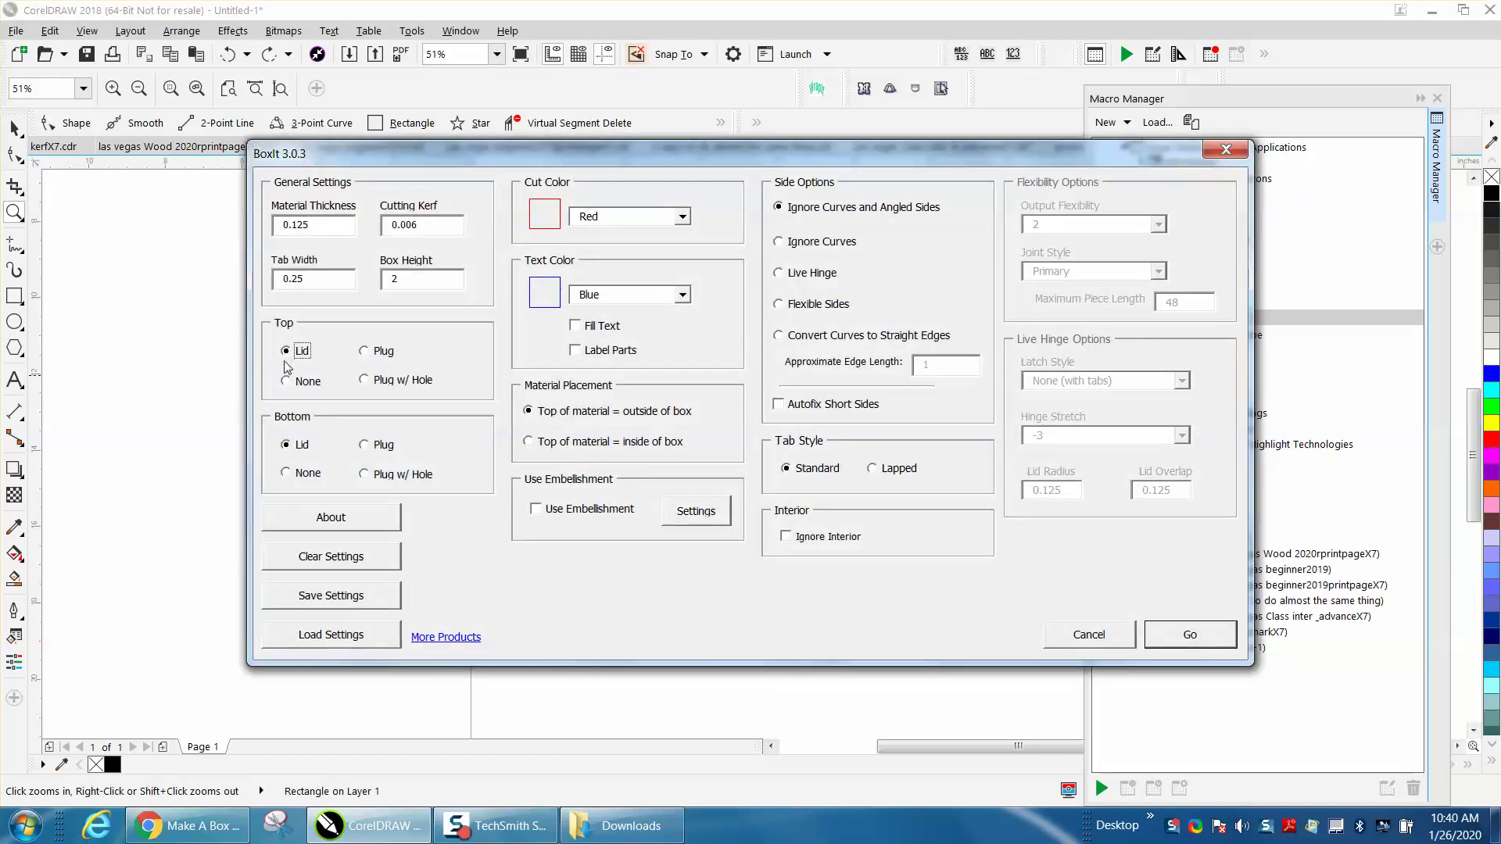
click(367, 383)
click(289, 352)
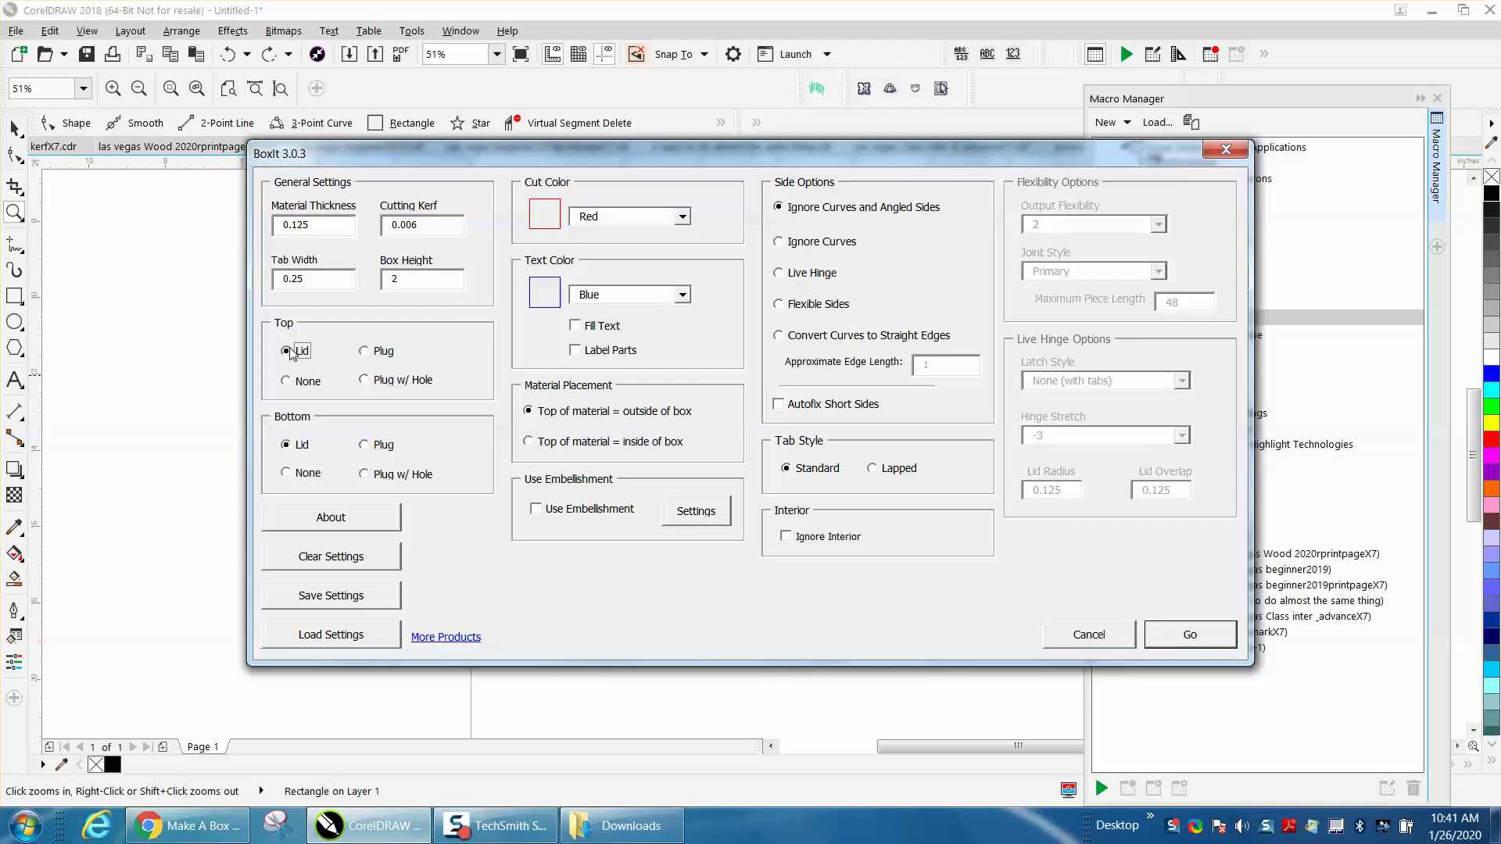
click(366, 476)
click(1174, 645)
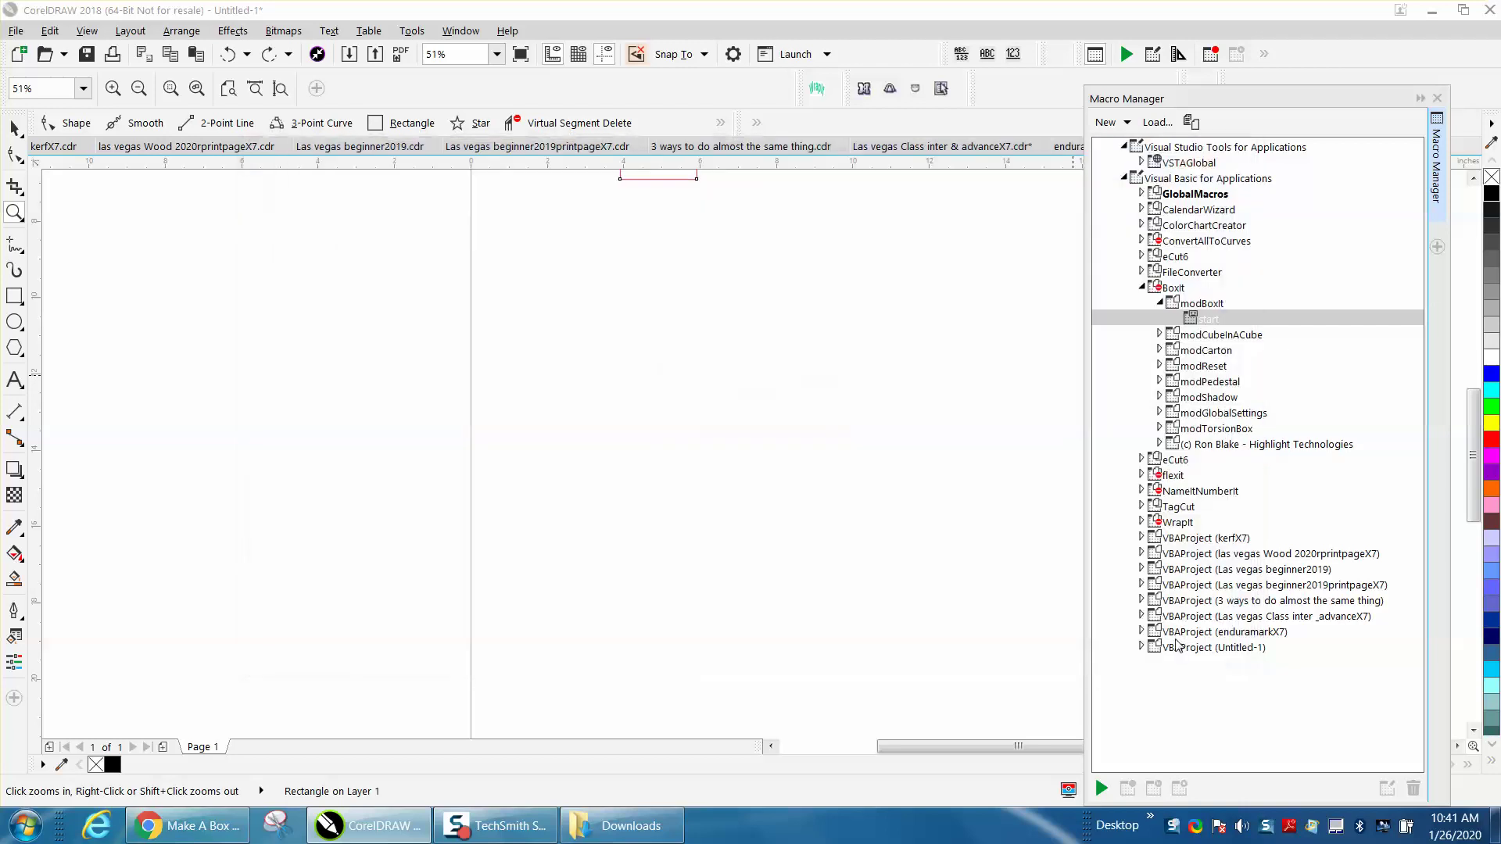
Step: Undo and regenerate the box with a plain plug bottom instead
click(228, 54)
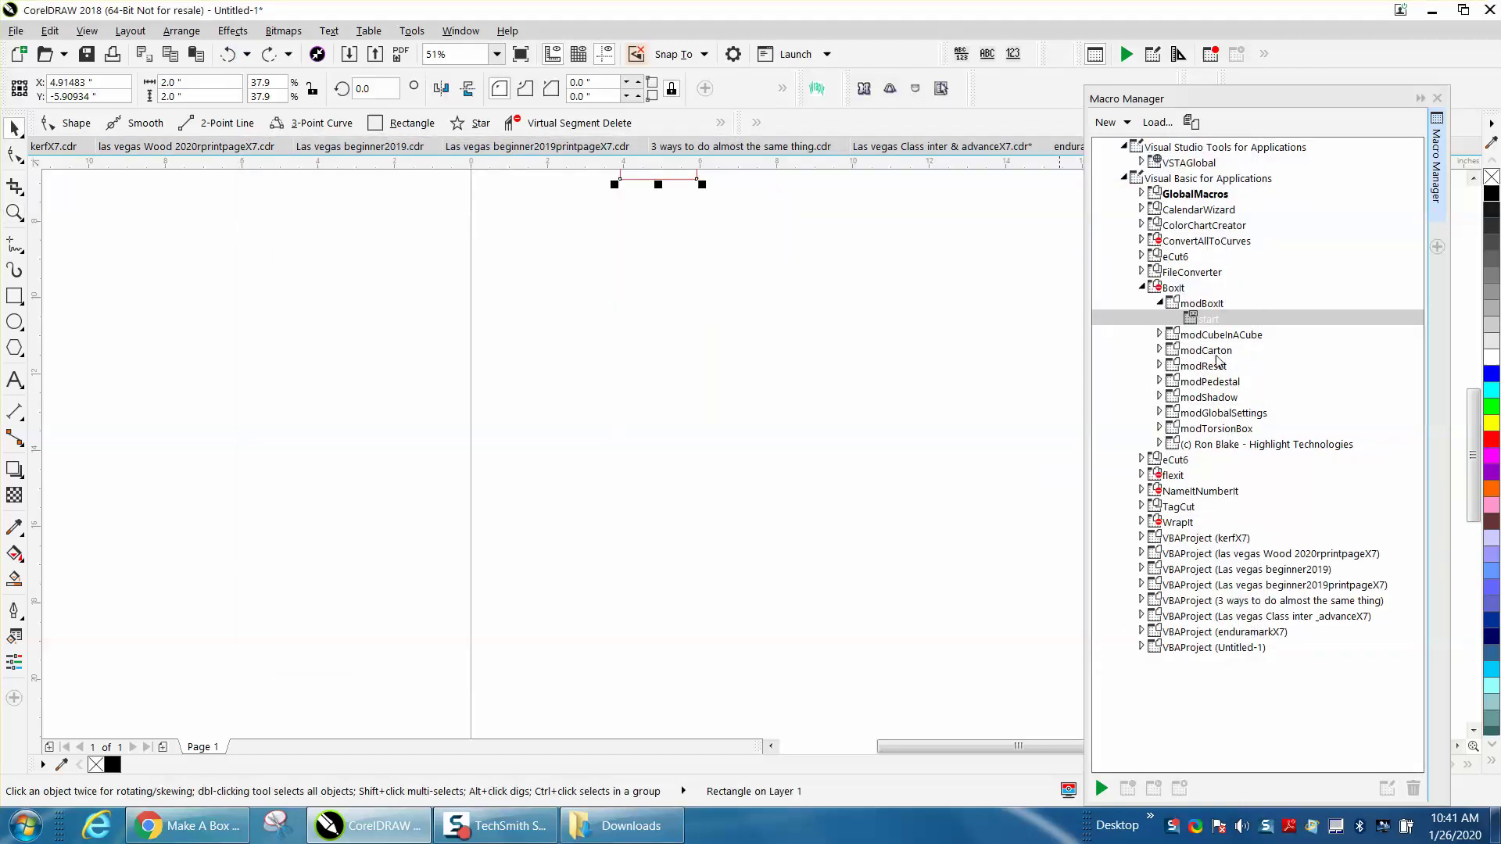
double_click(1208, 318)
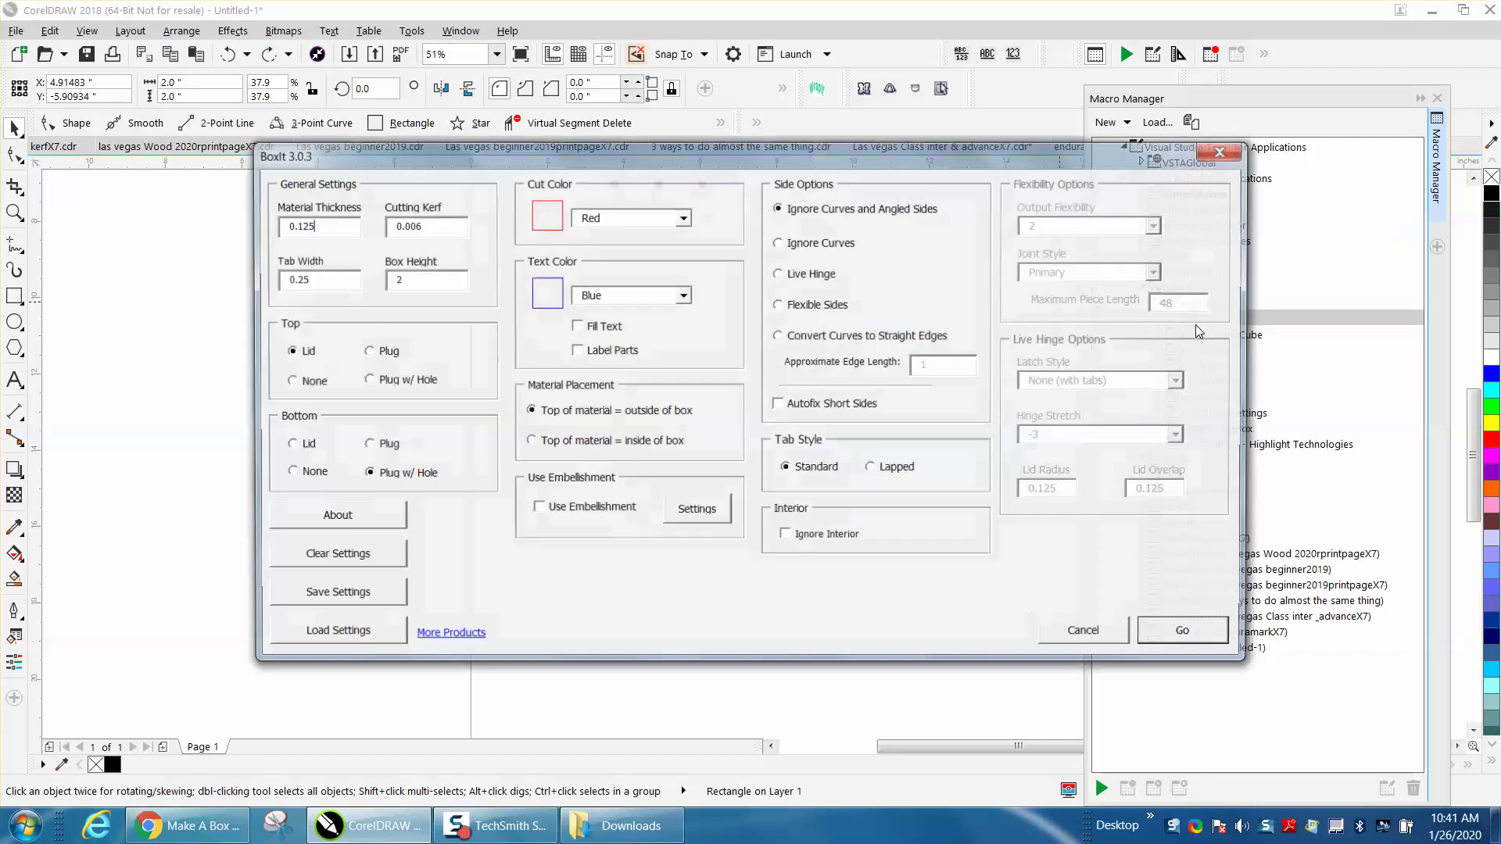
click(368, 445)
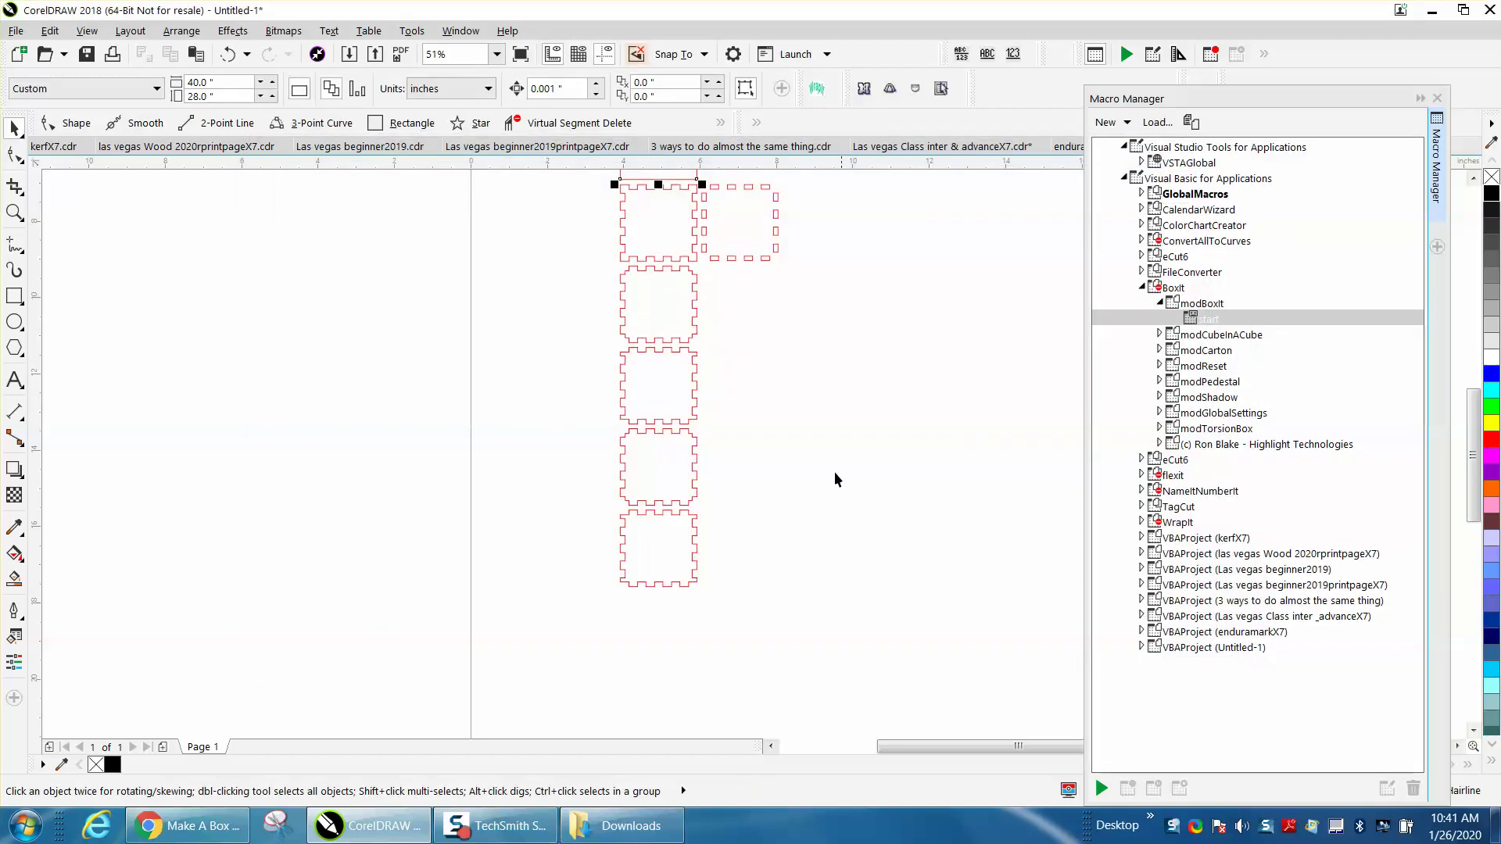
click(15, 211)
Step: Move the lid plug, centre it on the page with P, and zoom in on it
click(15, 128)
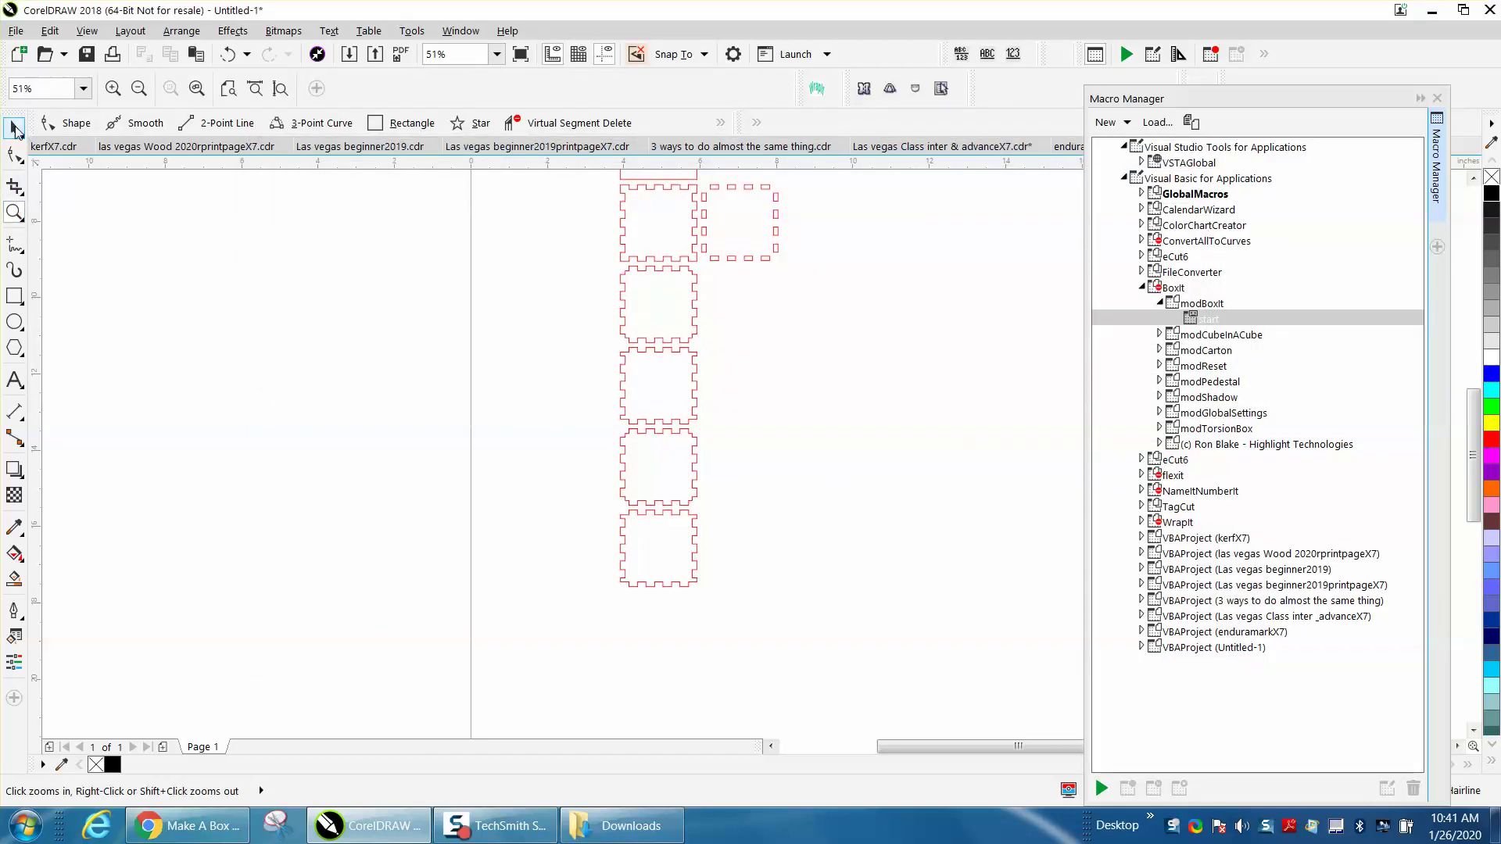
drag(774, 234, 848, 332)
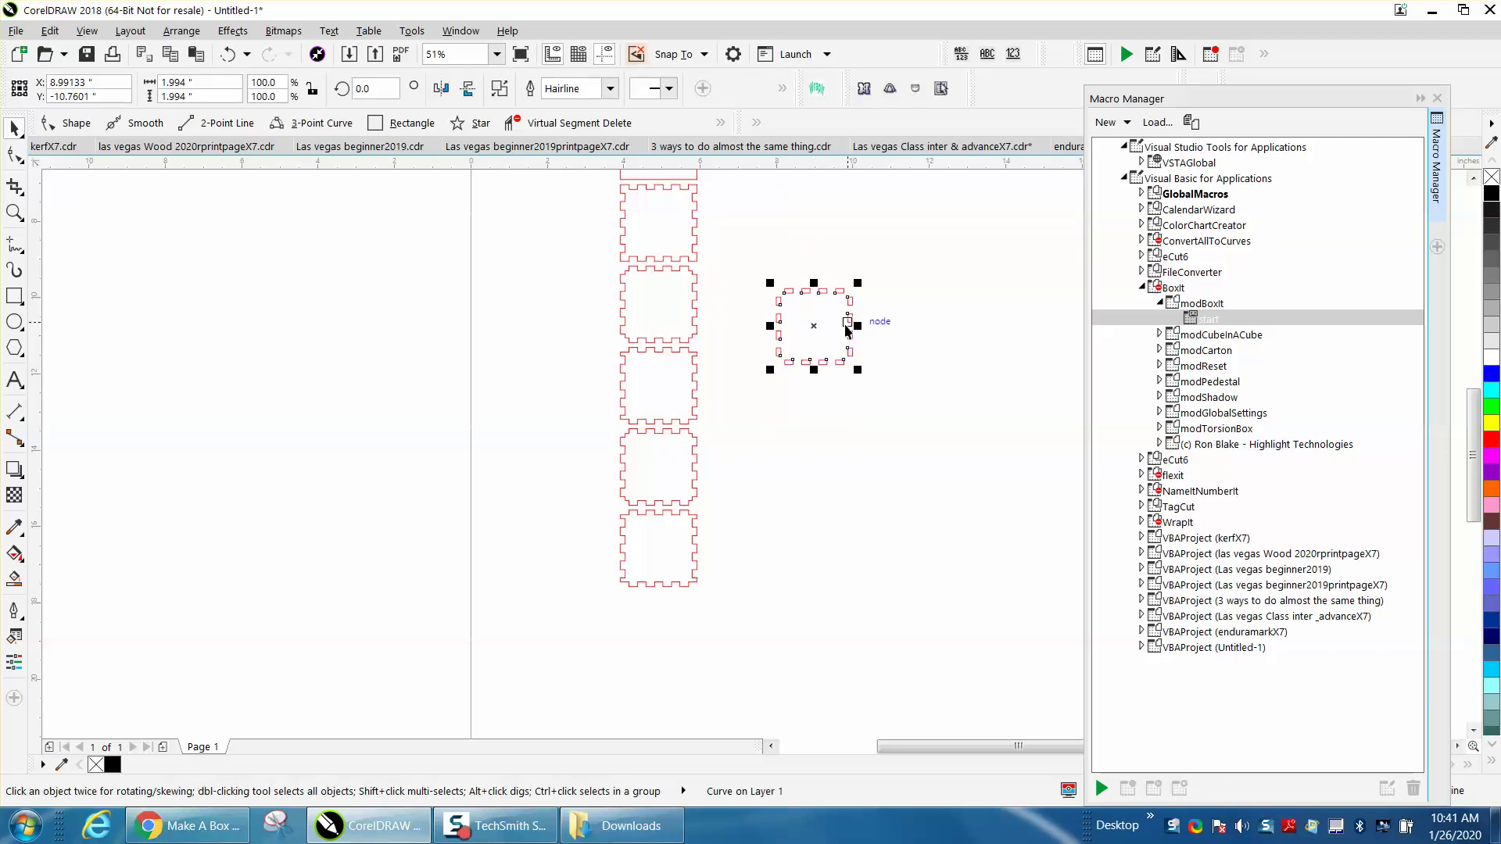
key(p)
scroll(824, 325, down, 3)
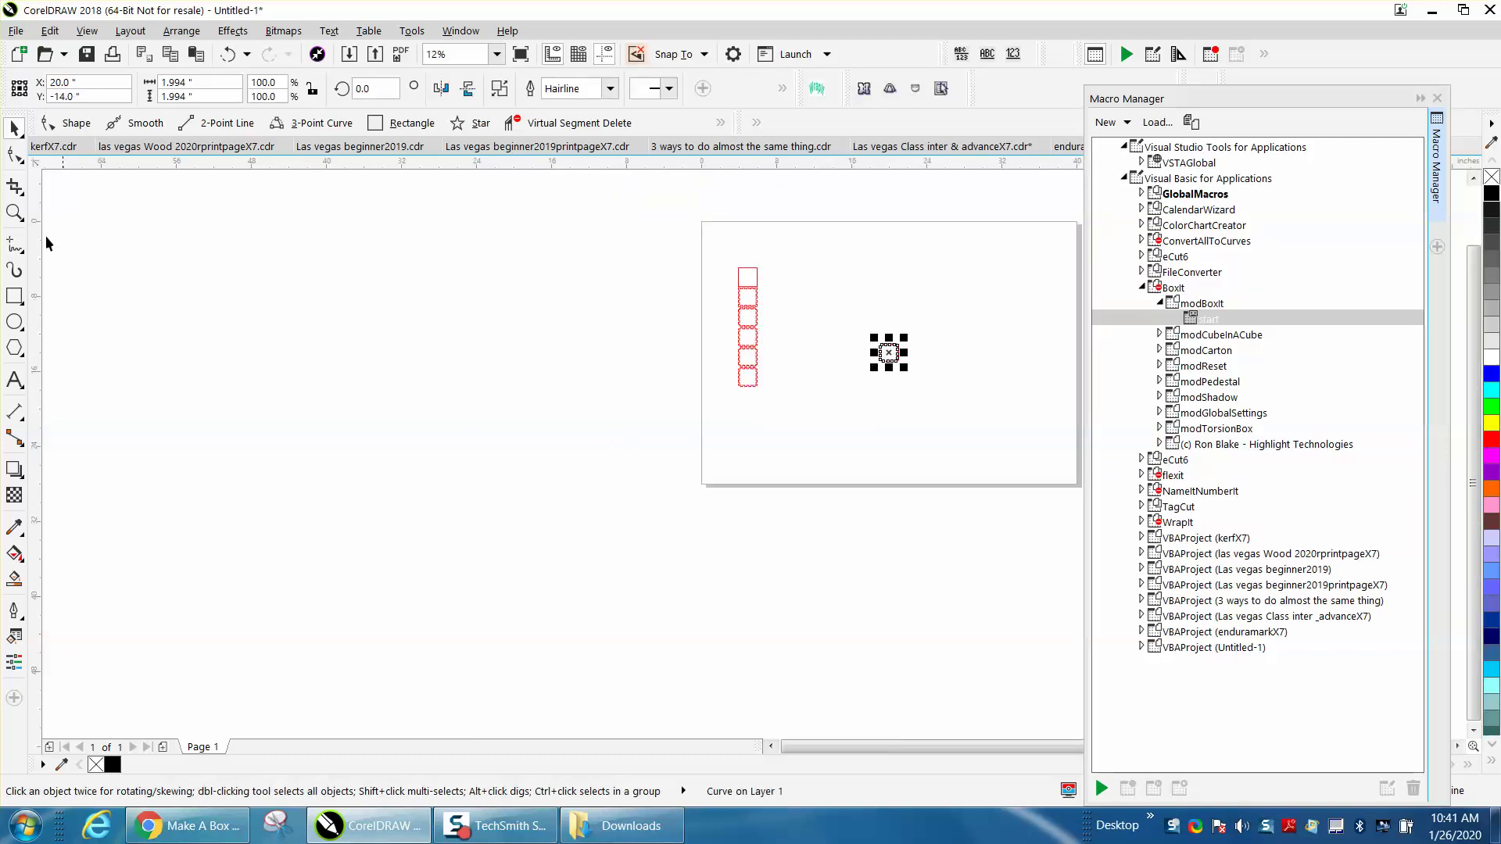
click(14, 212)
drag(856, 308, 1031, 458)
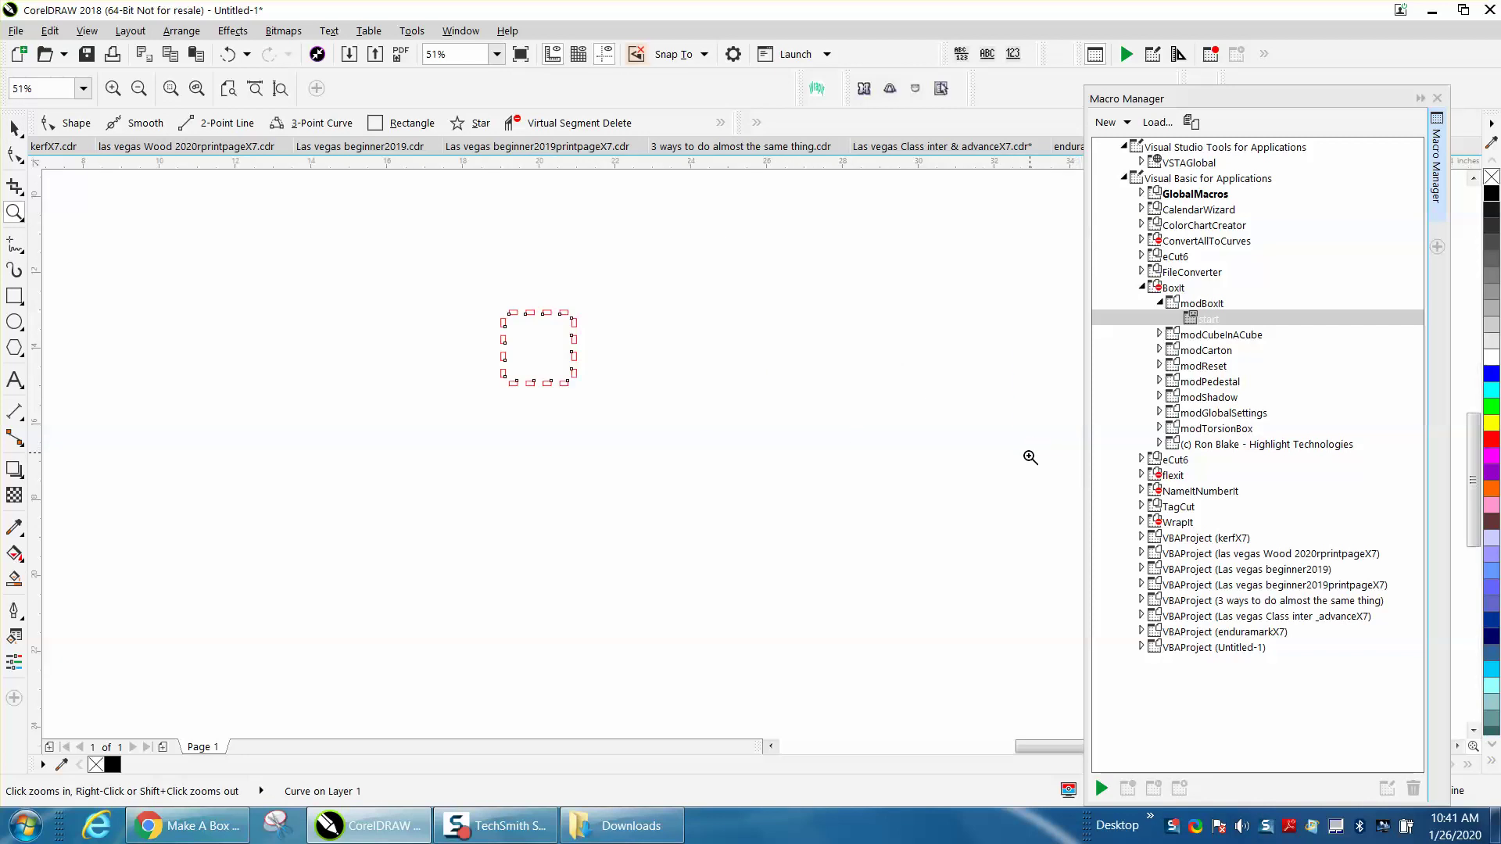
Step: Draw a square around the lid plug, centre it, zoom closer, and rerun BoxIt
click(14, 296)
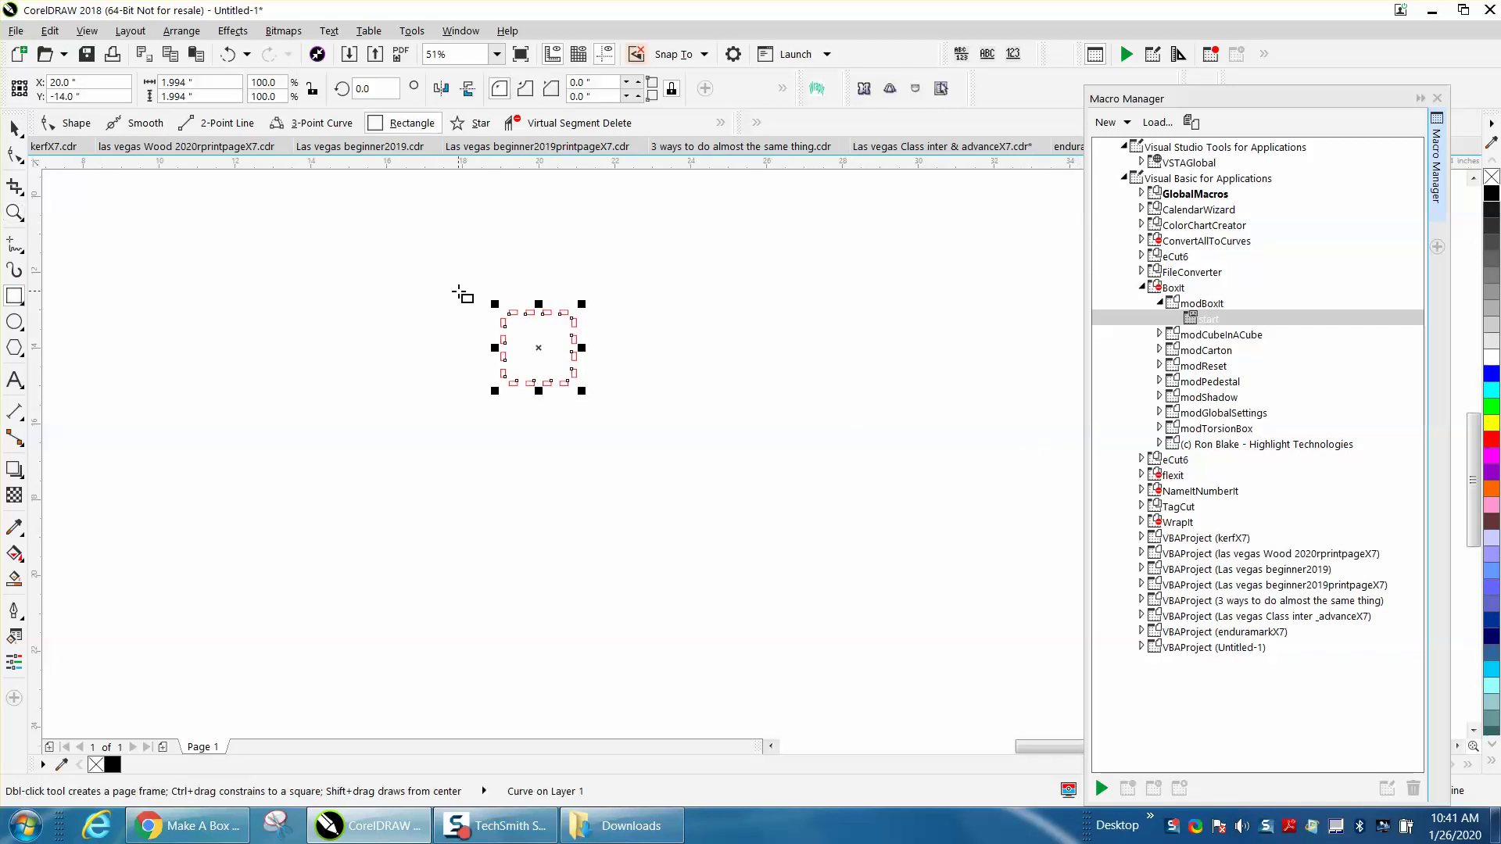
drag(460, 292, 519, 414)
key(p)
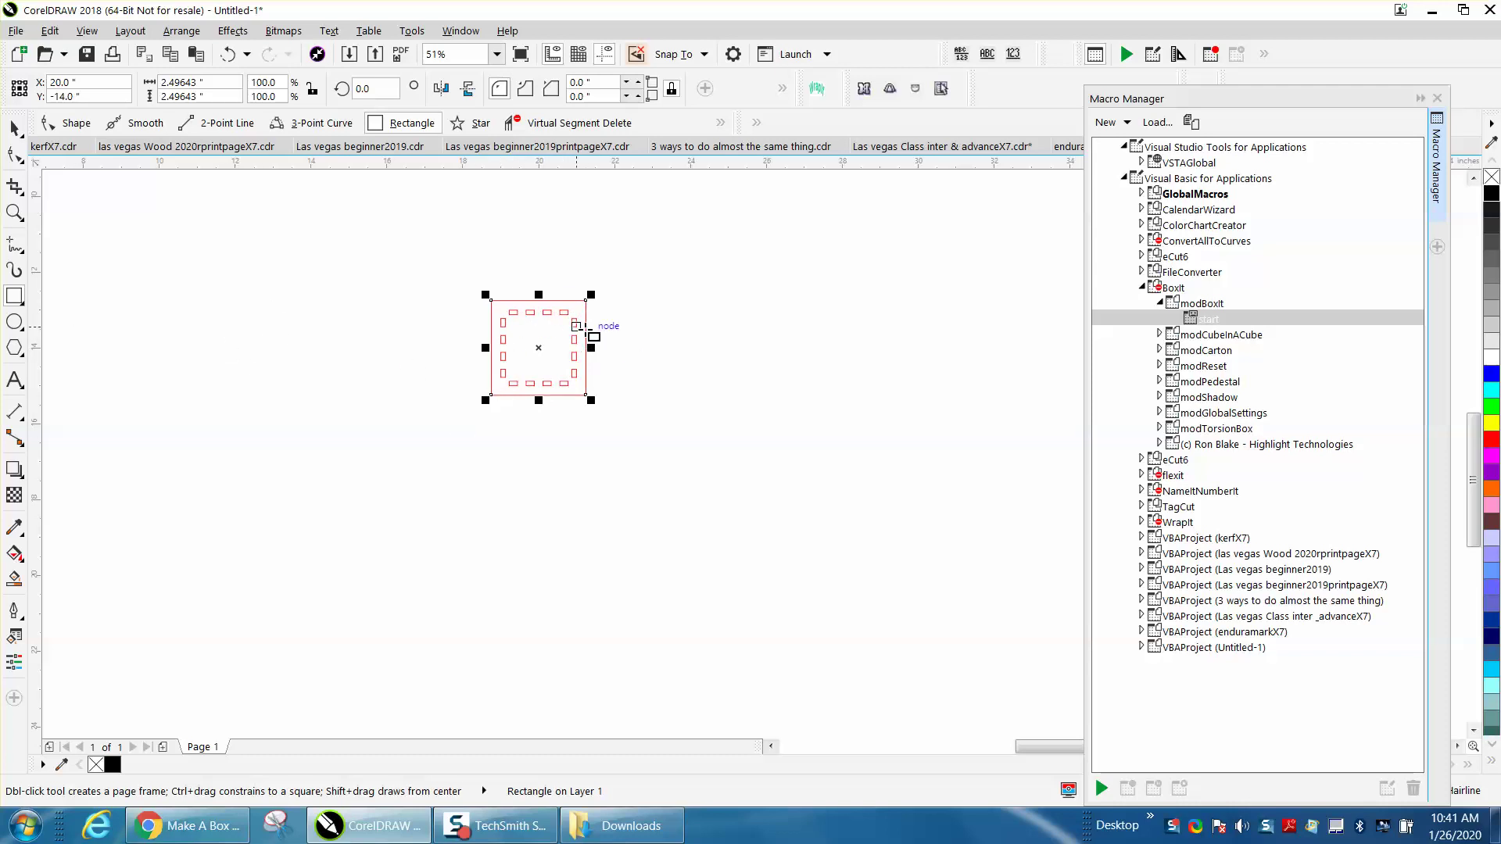
click(14, 212)
drag(488, 278, 786, 432)
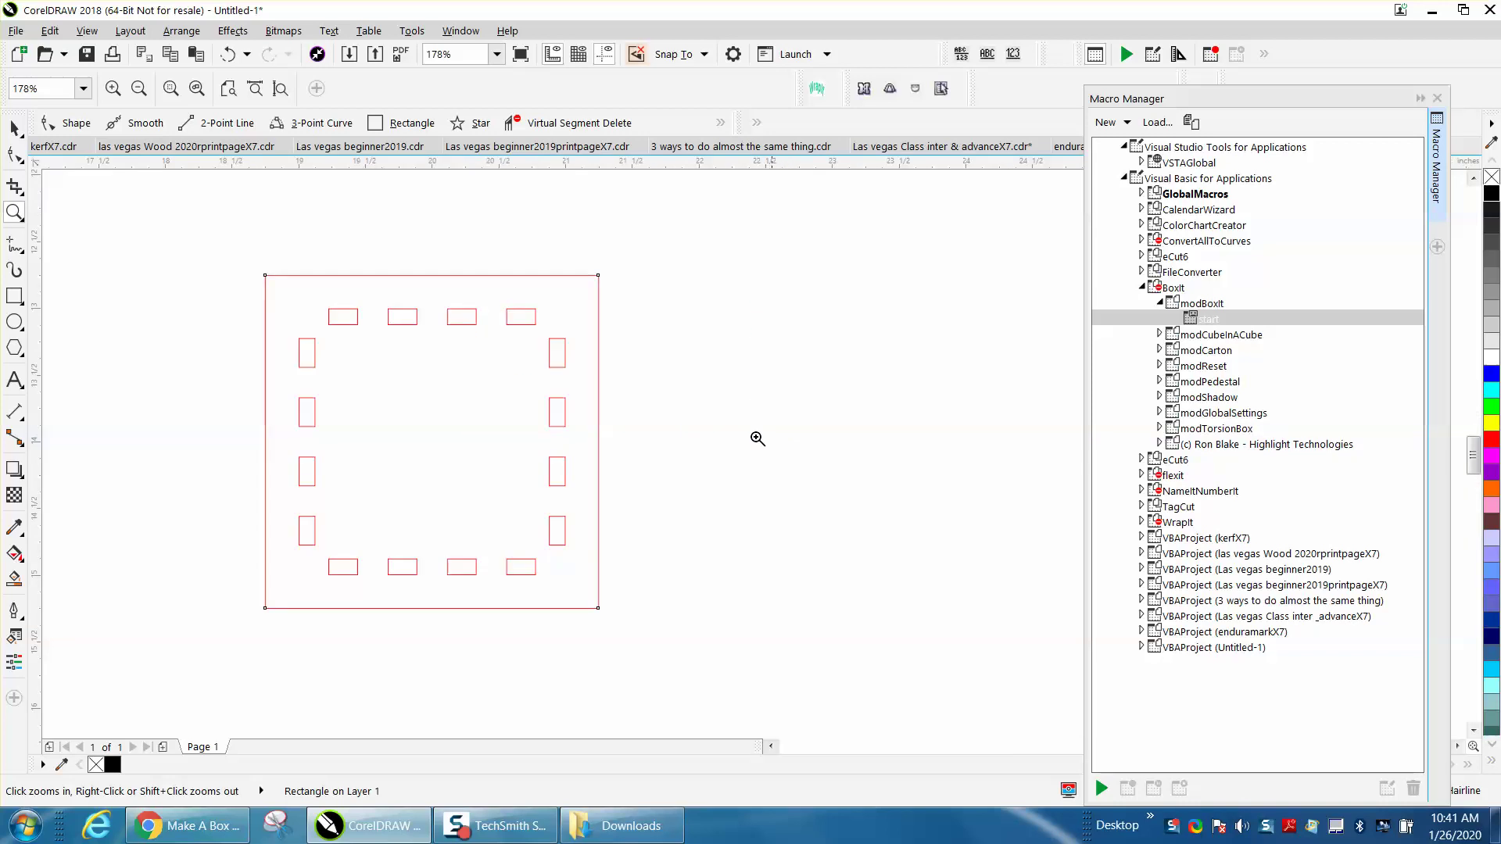
double_click(1227, 318)
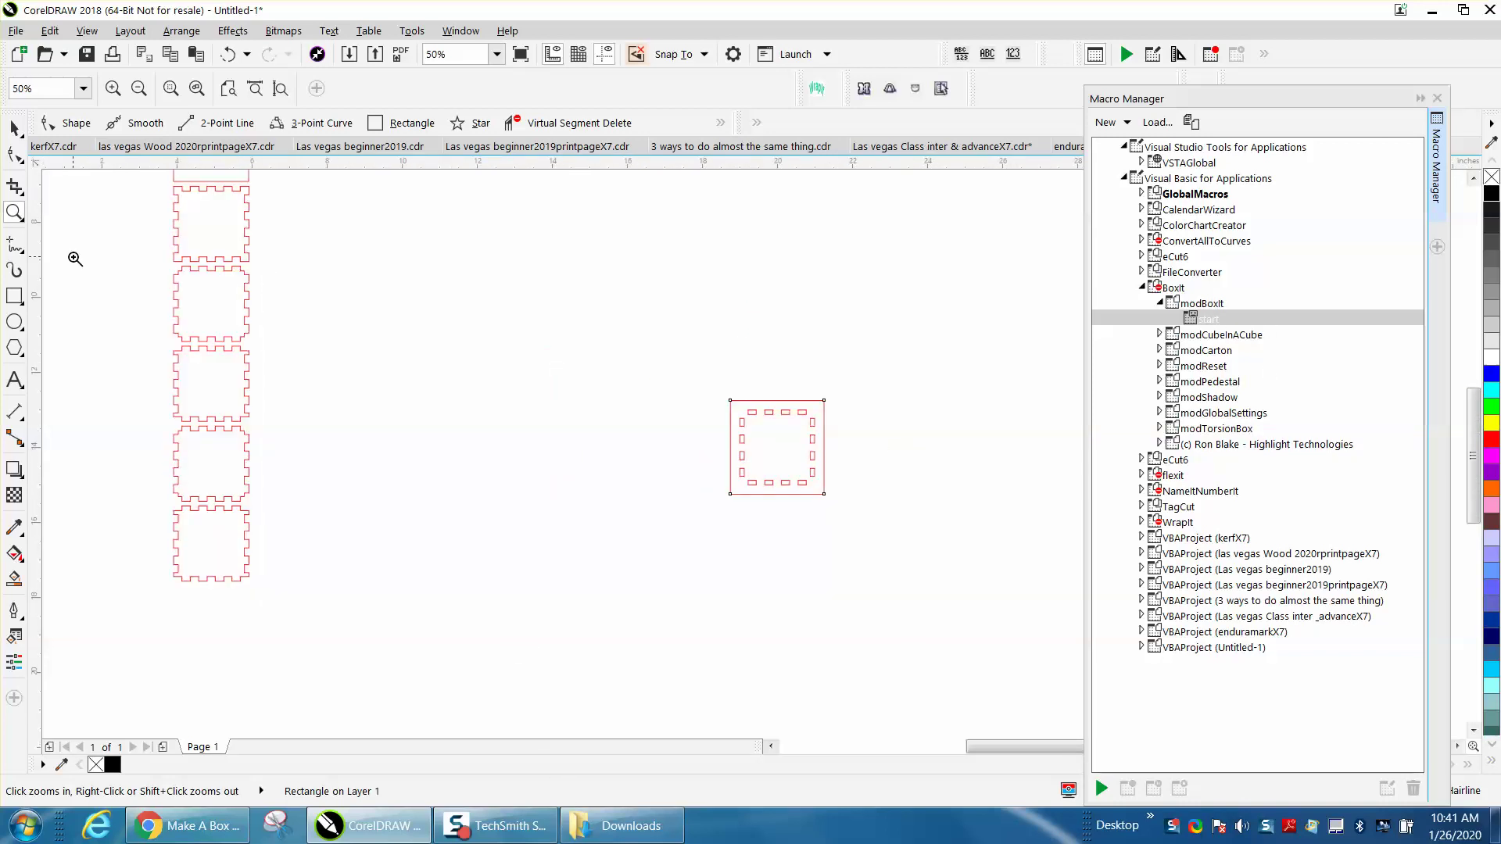
Step: Drag the plain square and top tabbed panel out of the column, then bring Make A Box forward
click(16, 131)
drag(184, 210, 327, 229)
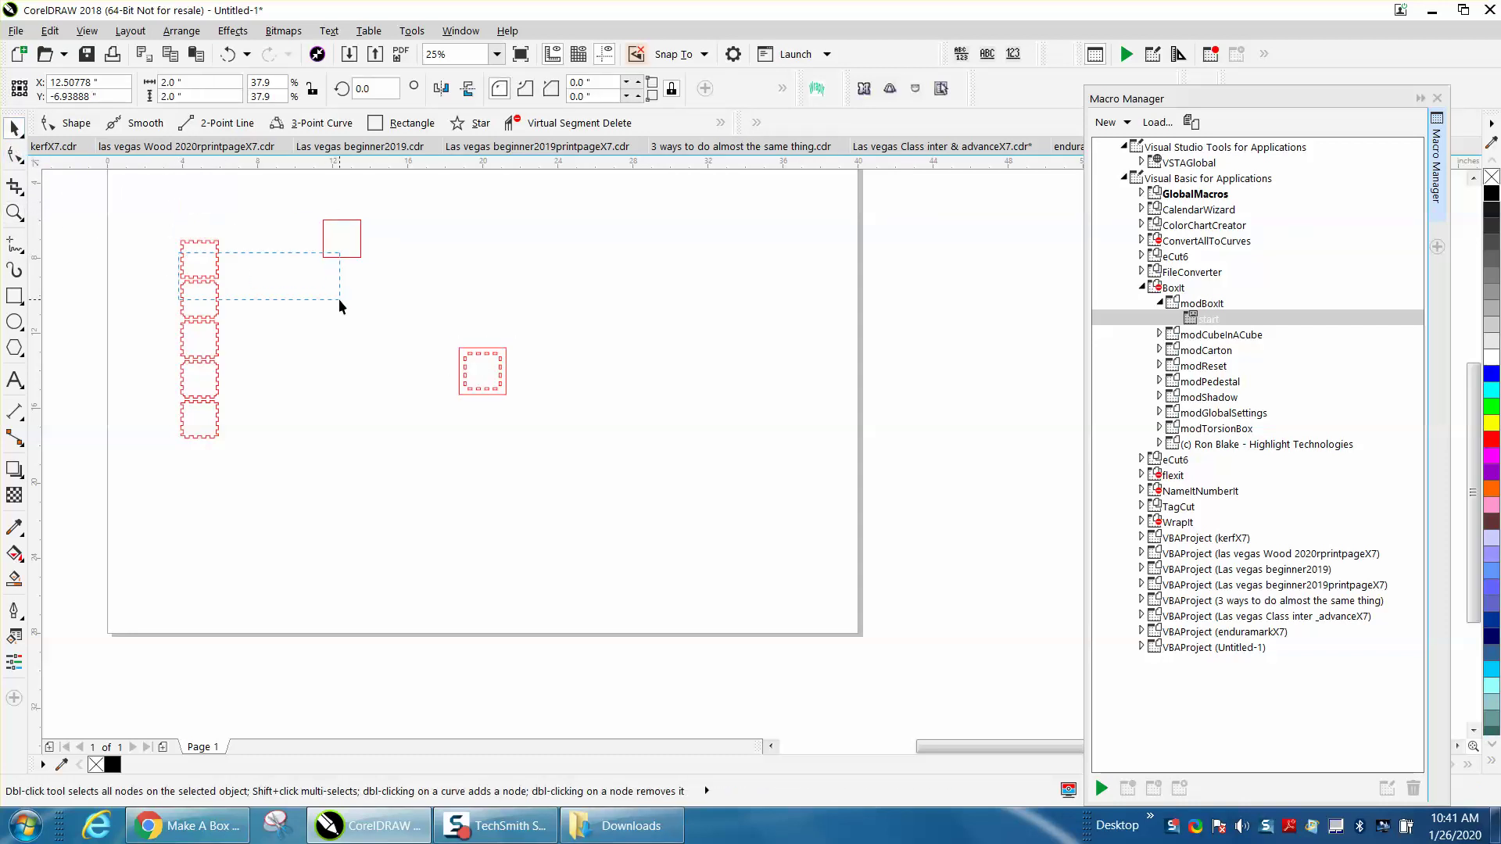
drag(341, 305, 341, 305)
drag(197, 255, 200, 213)
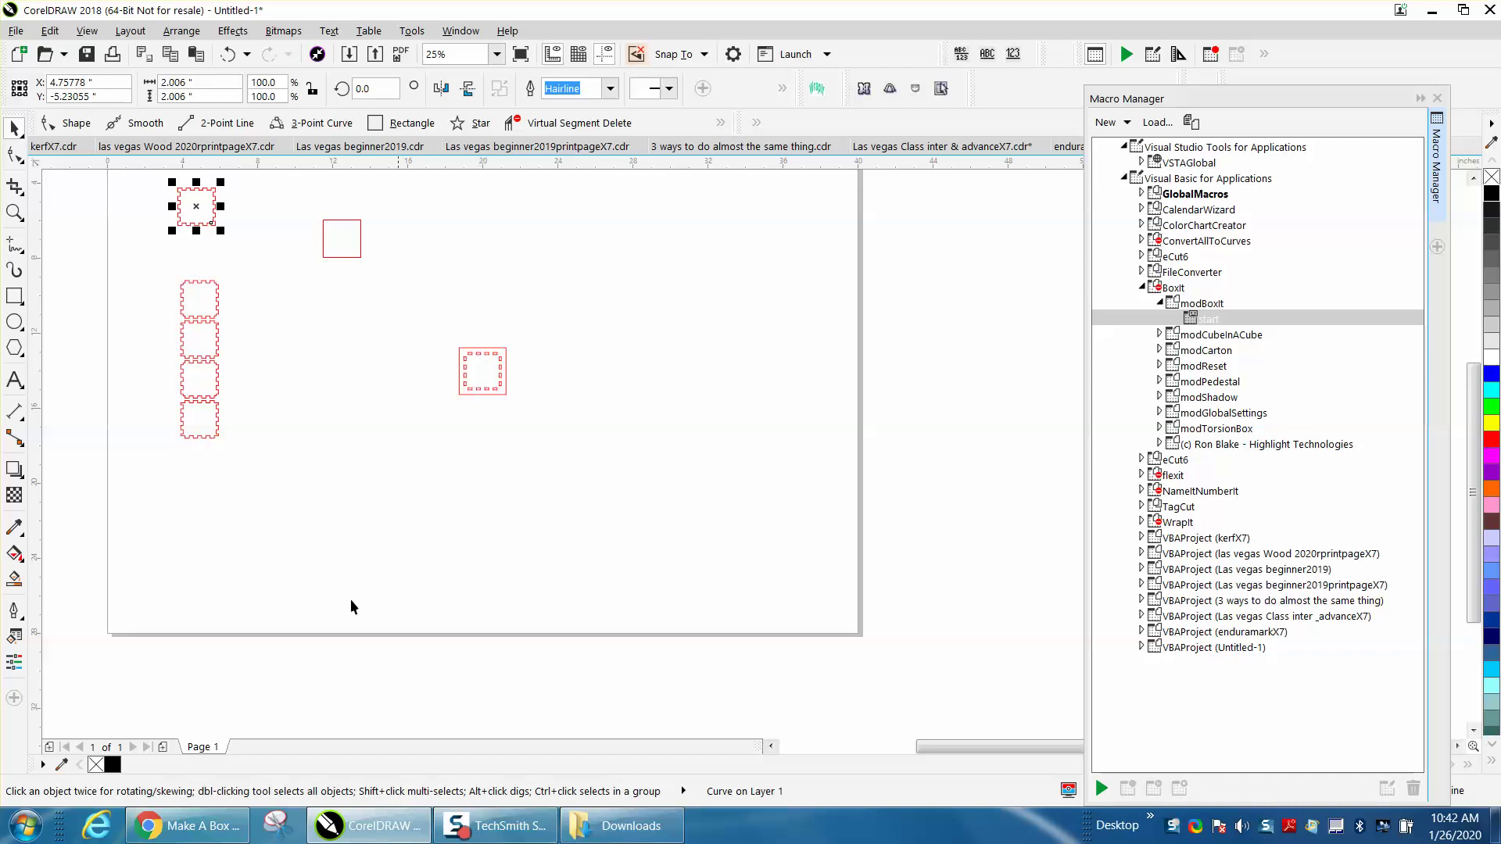
click(175, 829)
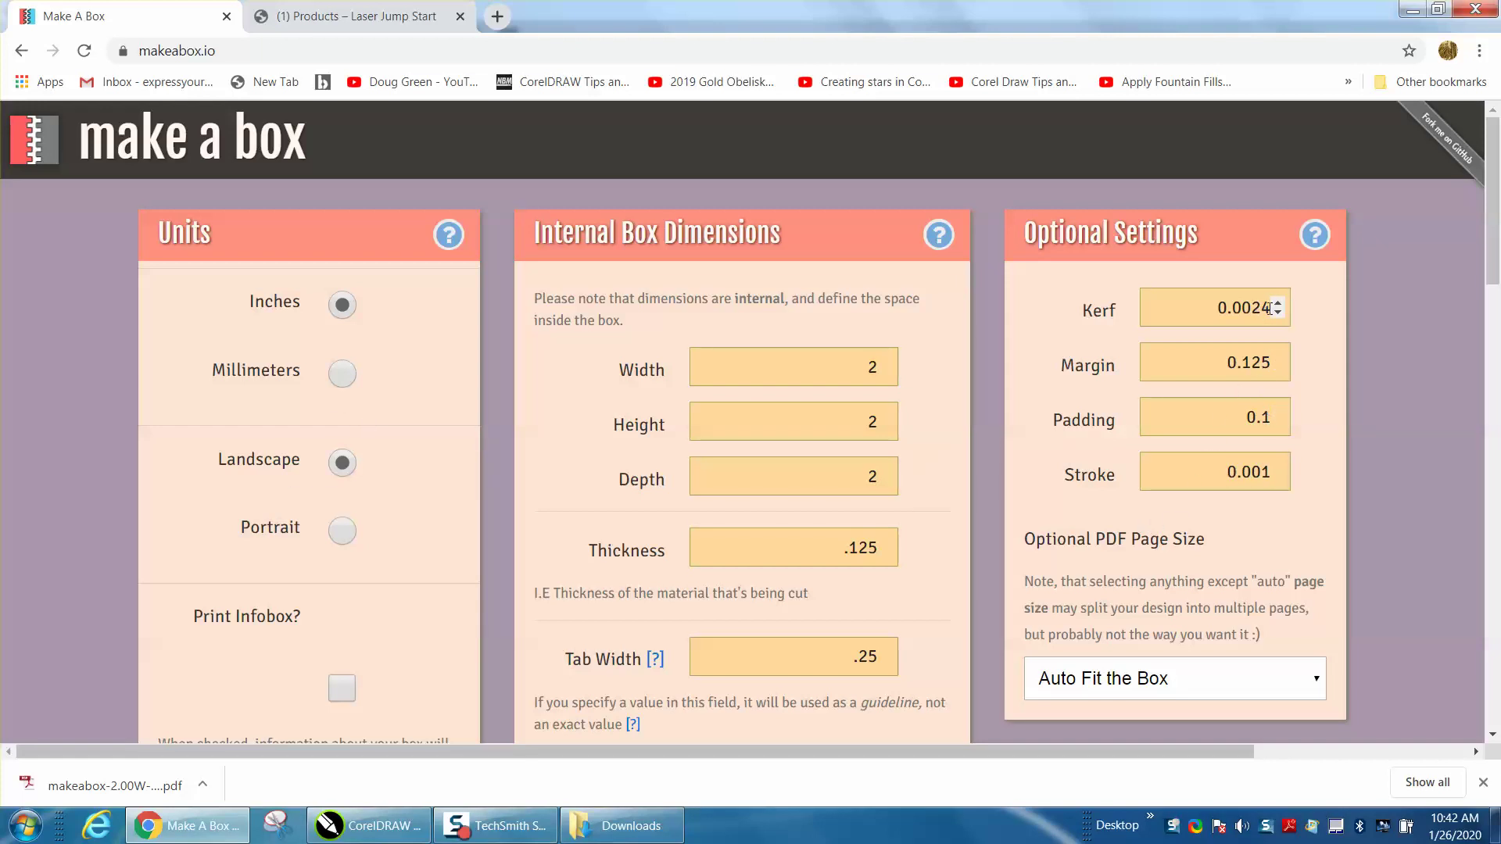
Step: Change the Make a Box Kerf value to .008
drag(1266, 305, 1210, 306)
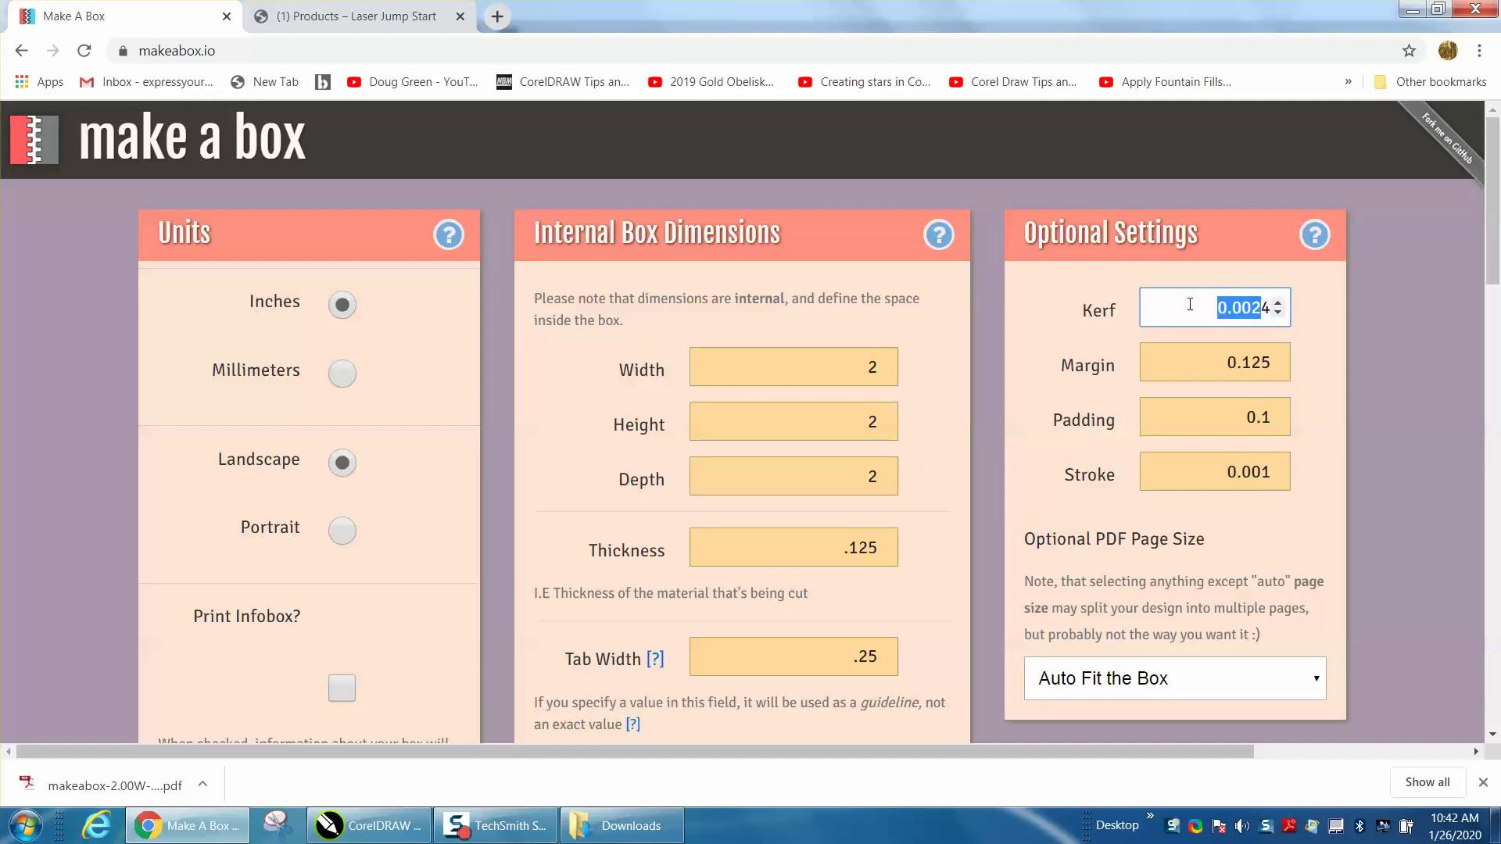
text(.008)
key(Delete)
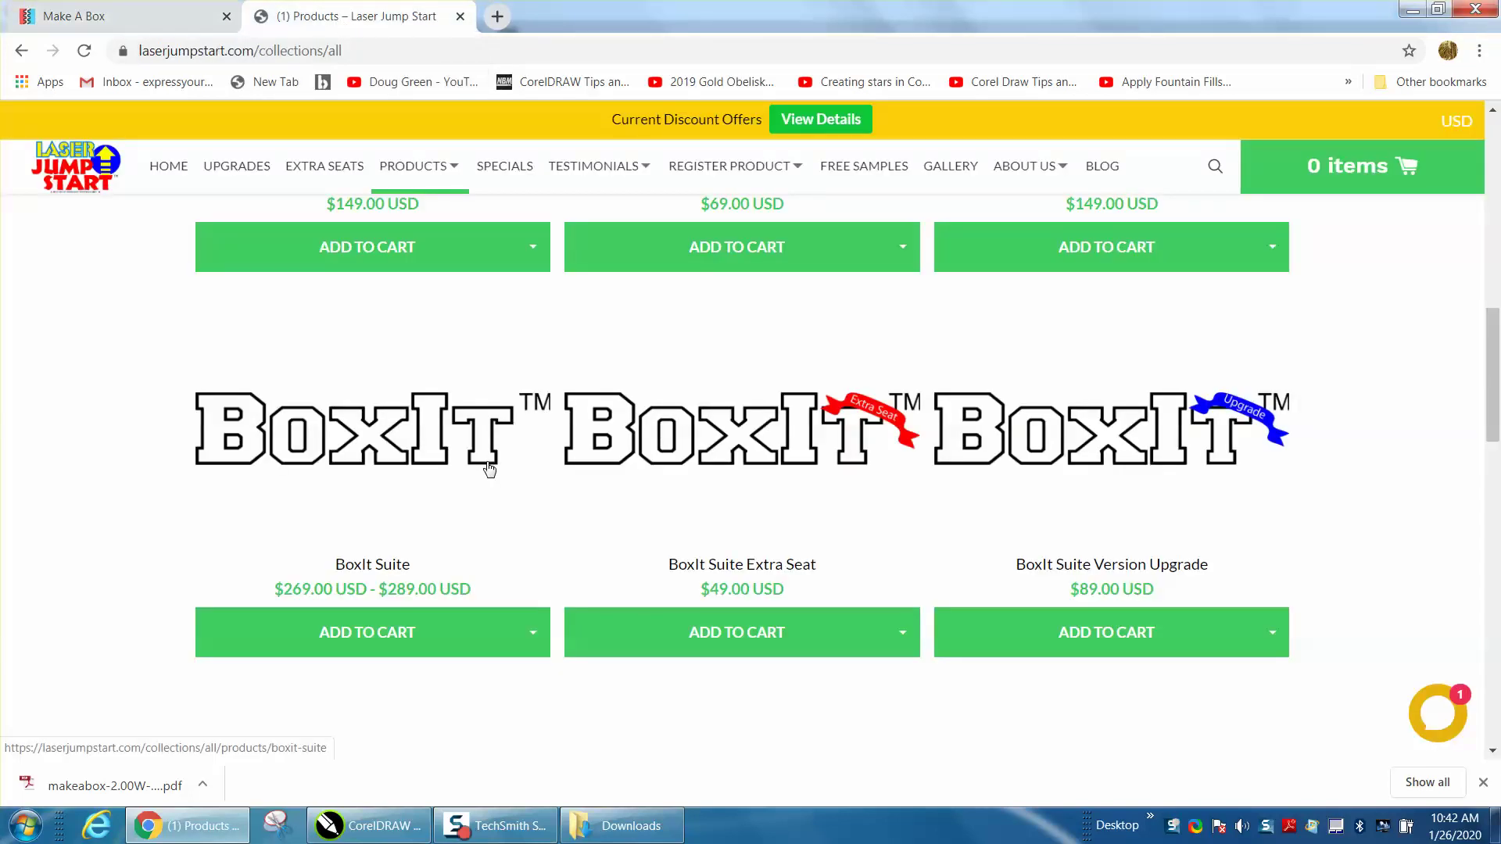
Step: Scroll down through the Laser Jump Start product catalogue
scroll(489, 469, down, 1)
scroll(487, 472, up, 3)
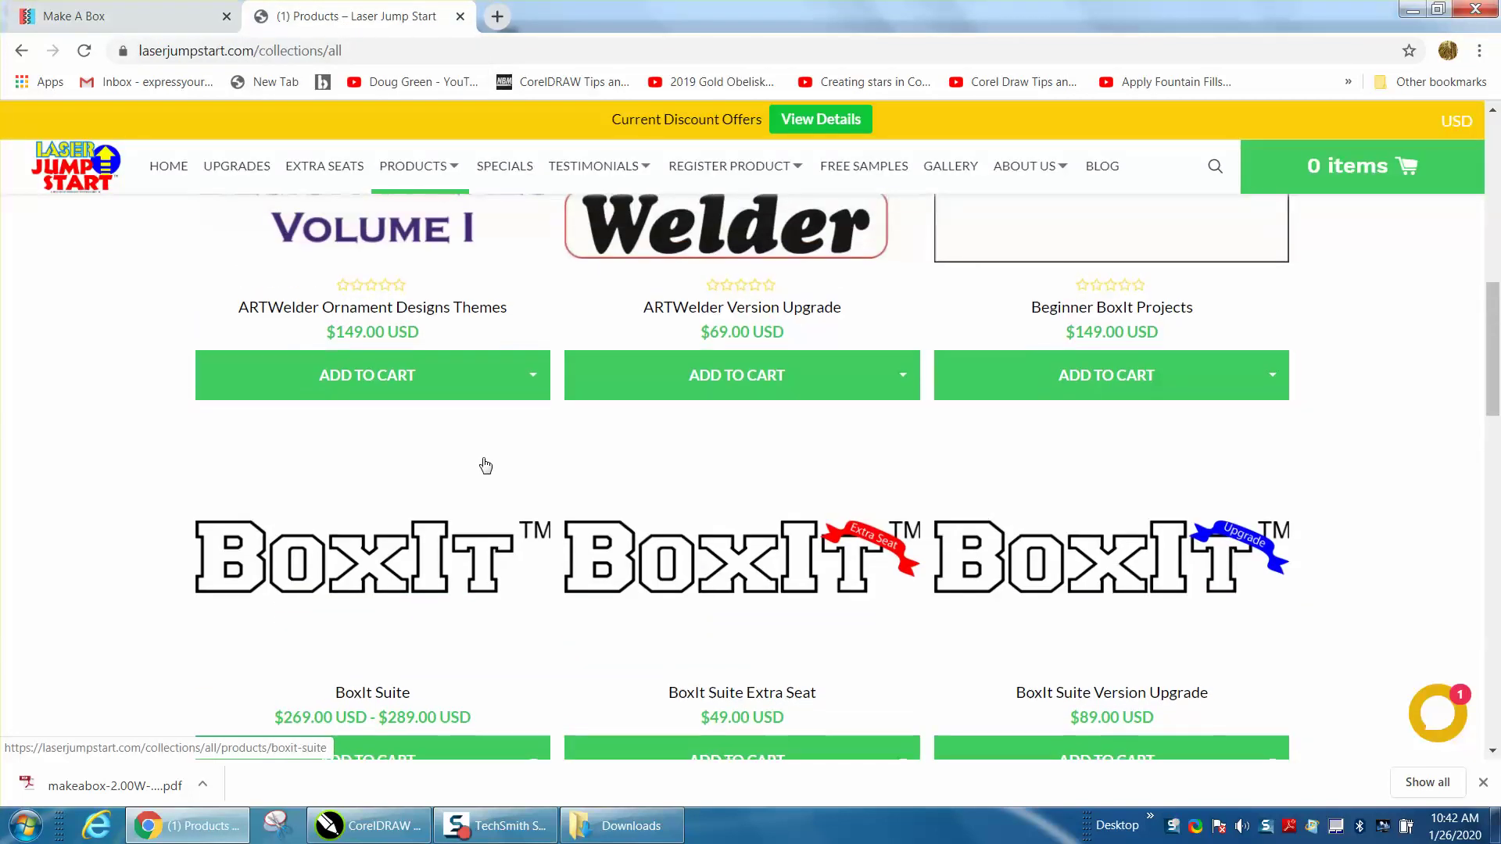
scroll(485, 465, down, 5)
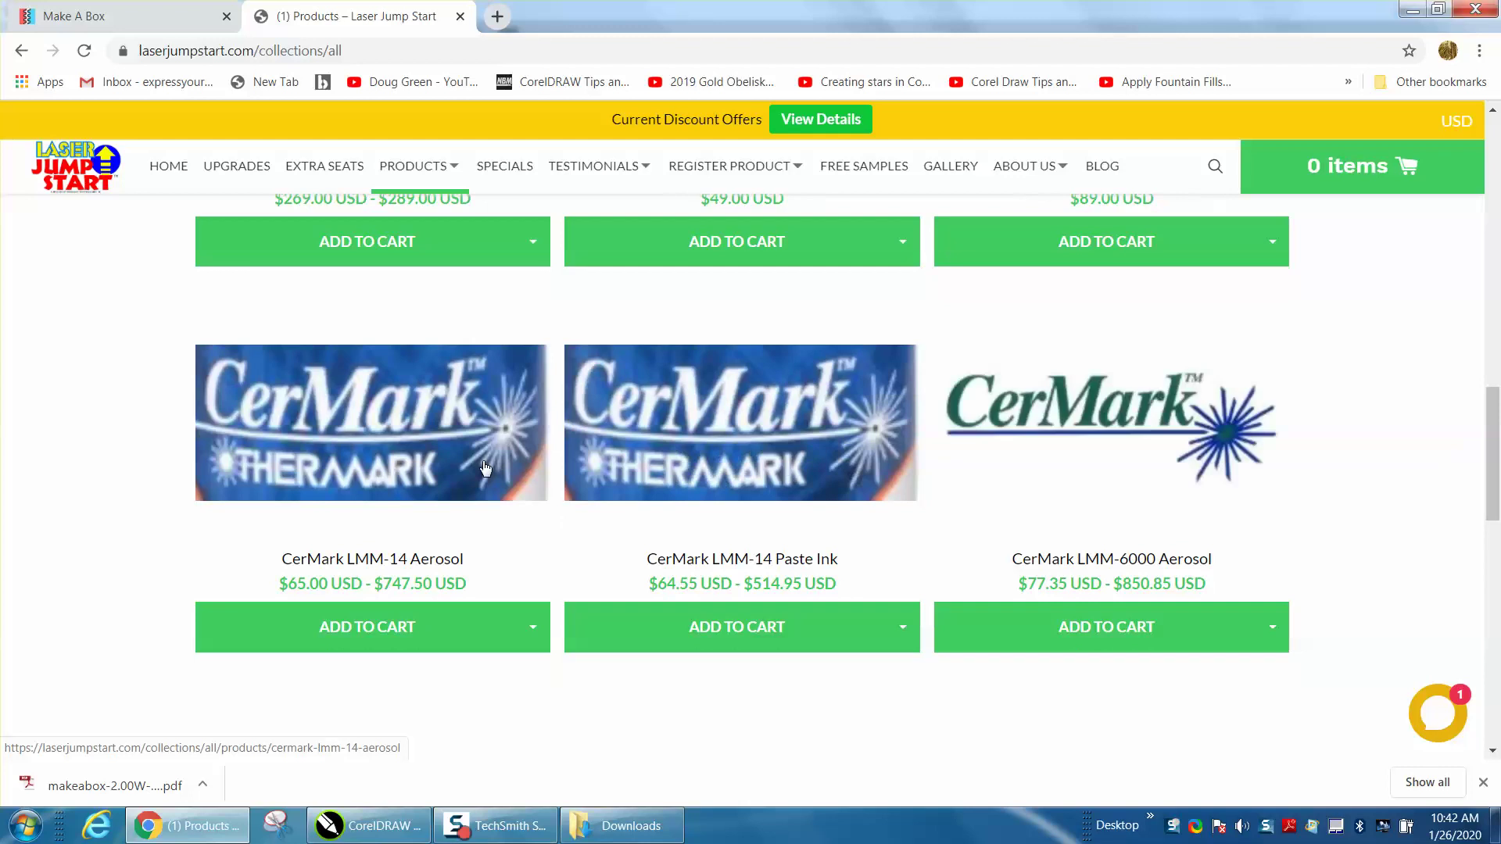
scroll(485, 467, down, 4)
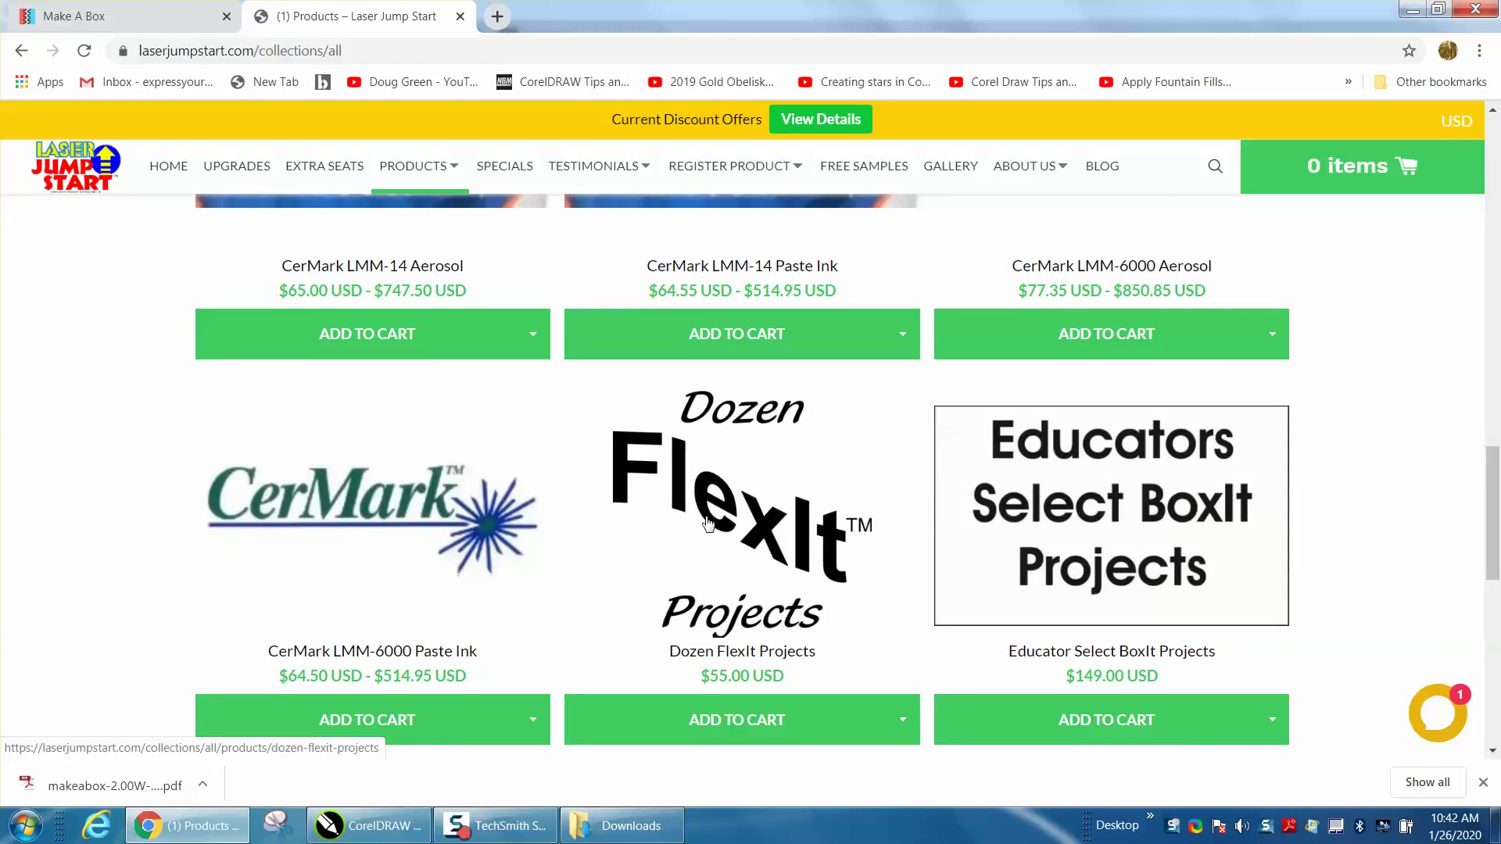
scroll(718, 522, down, 1)
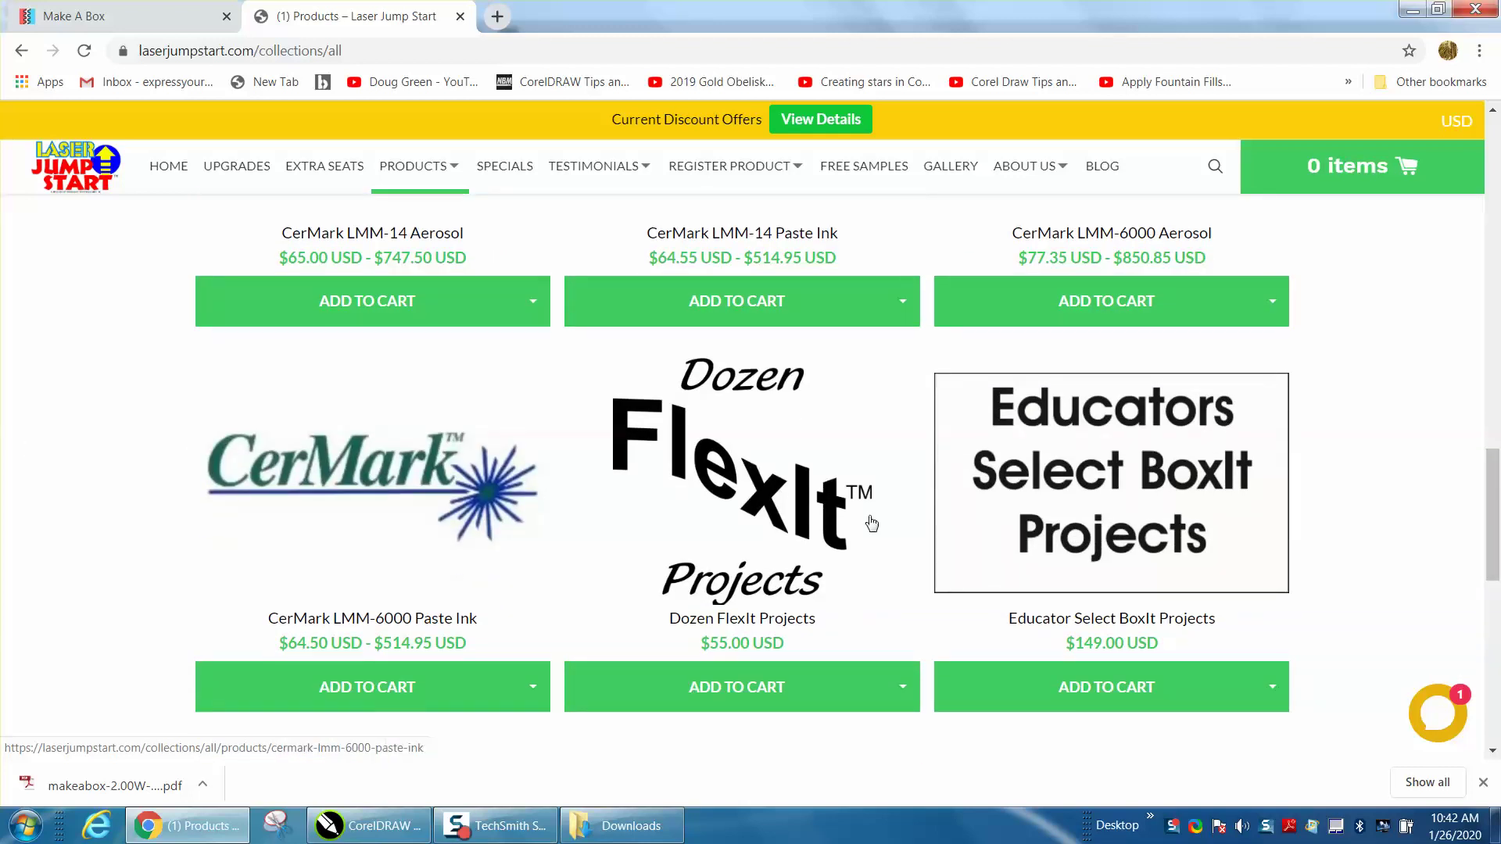
scroll(958, 512, down, 5)
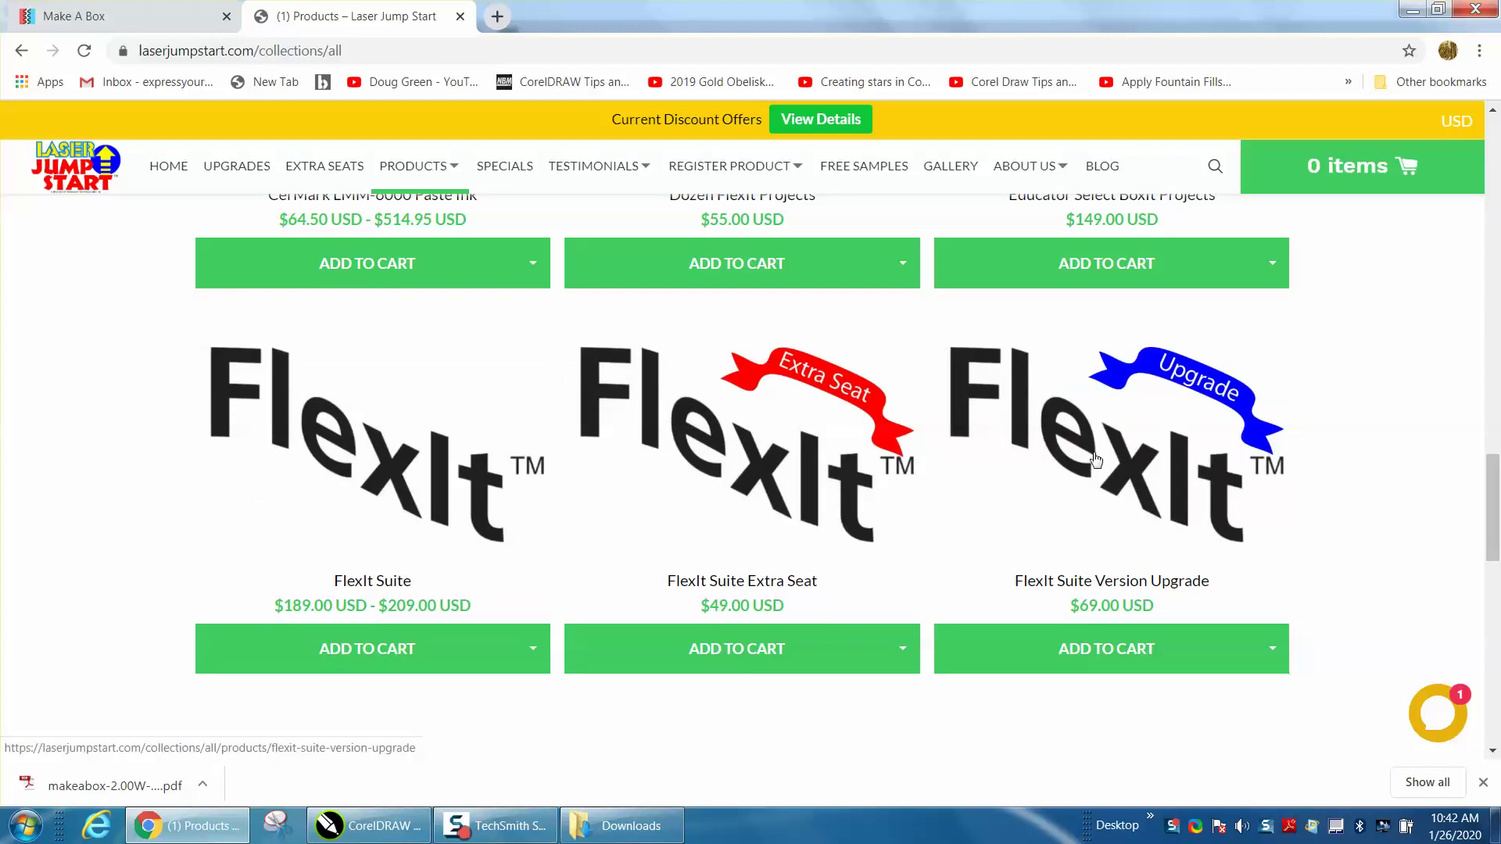
scroll(898, 476, down, 5)
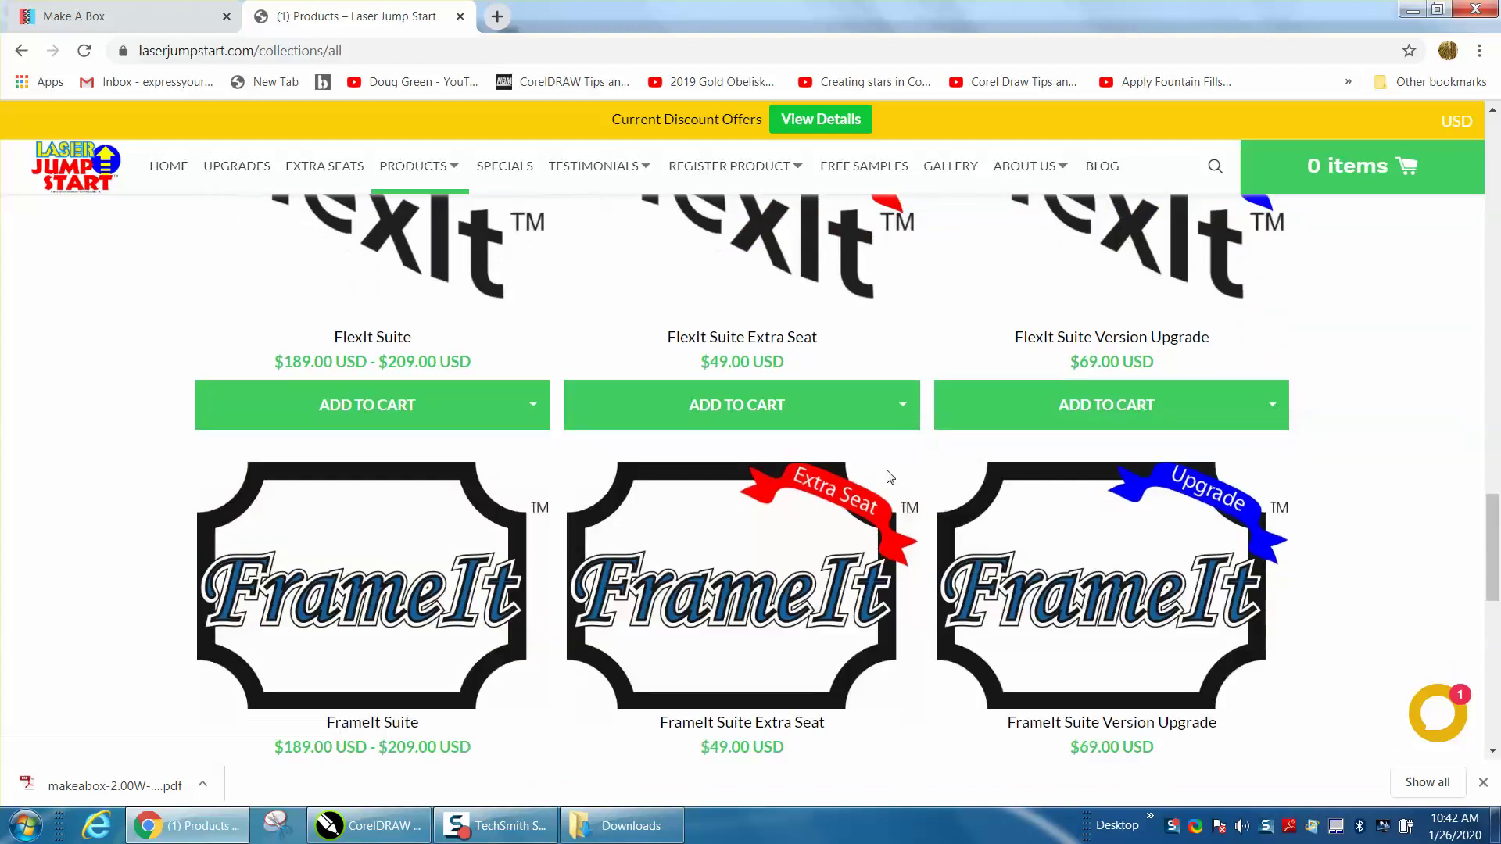
scroll(887, 479, down, 4)
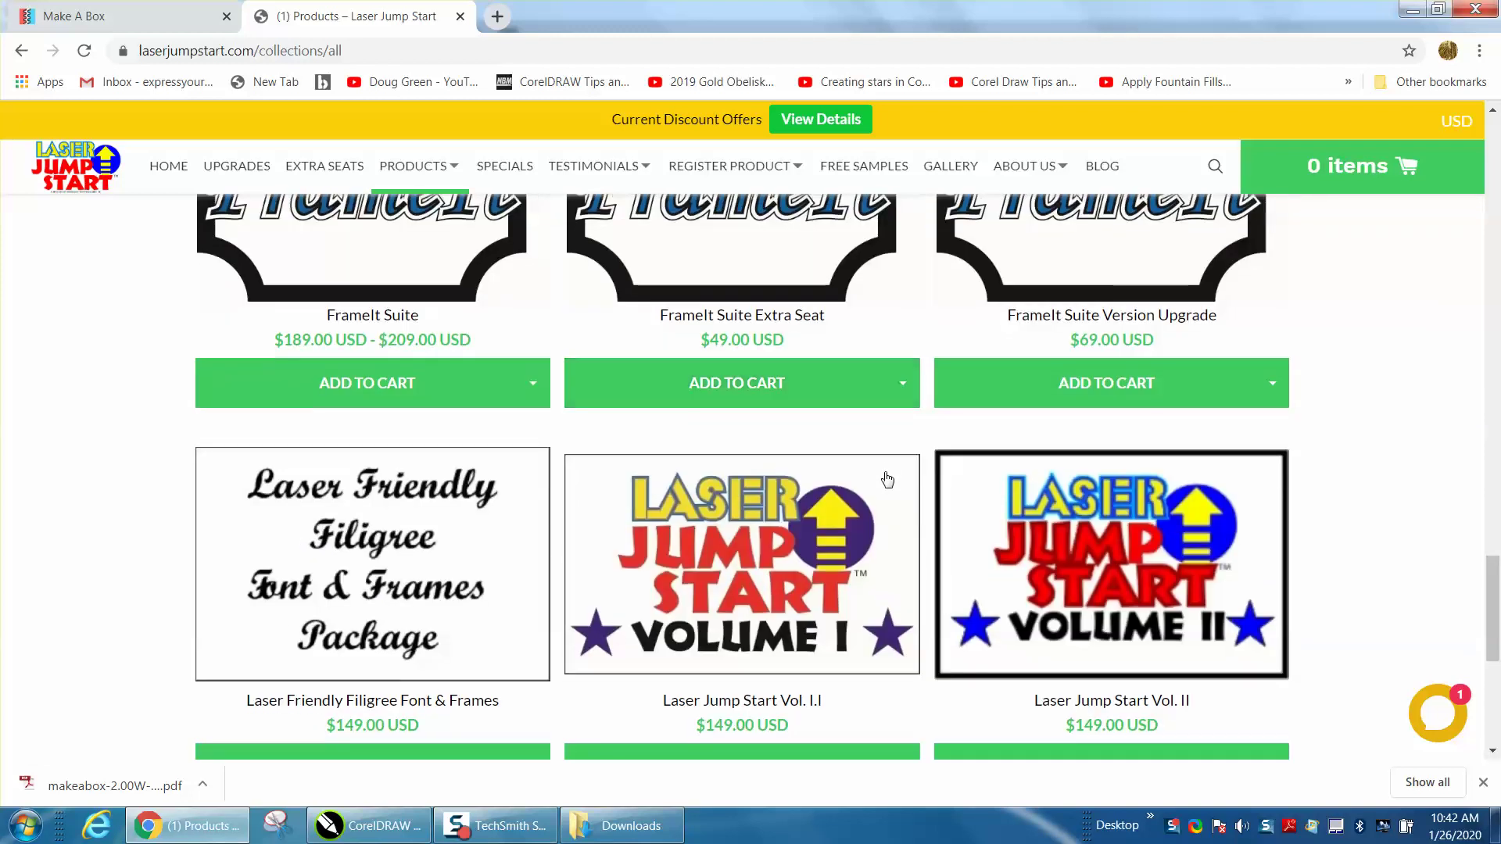
scroll(875, 473, down, 3)
Step: Scroll back to the top of the catalogue and return to the Make a Box page
scroll(895, 459, up, 5)
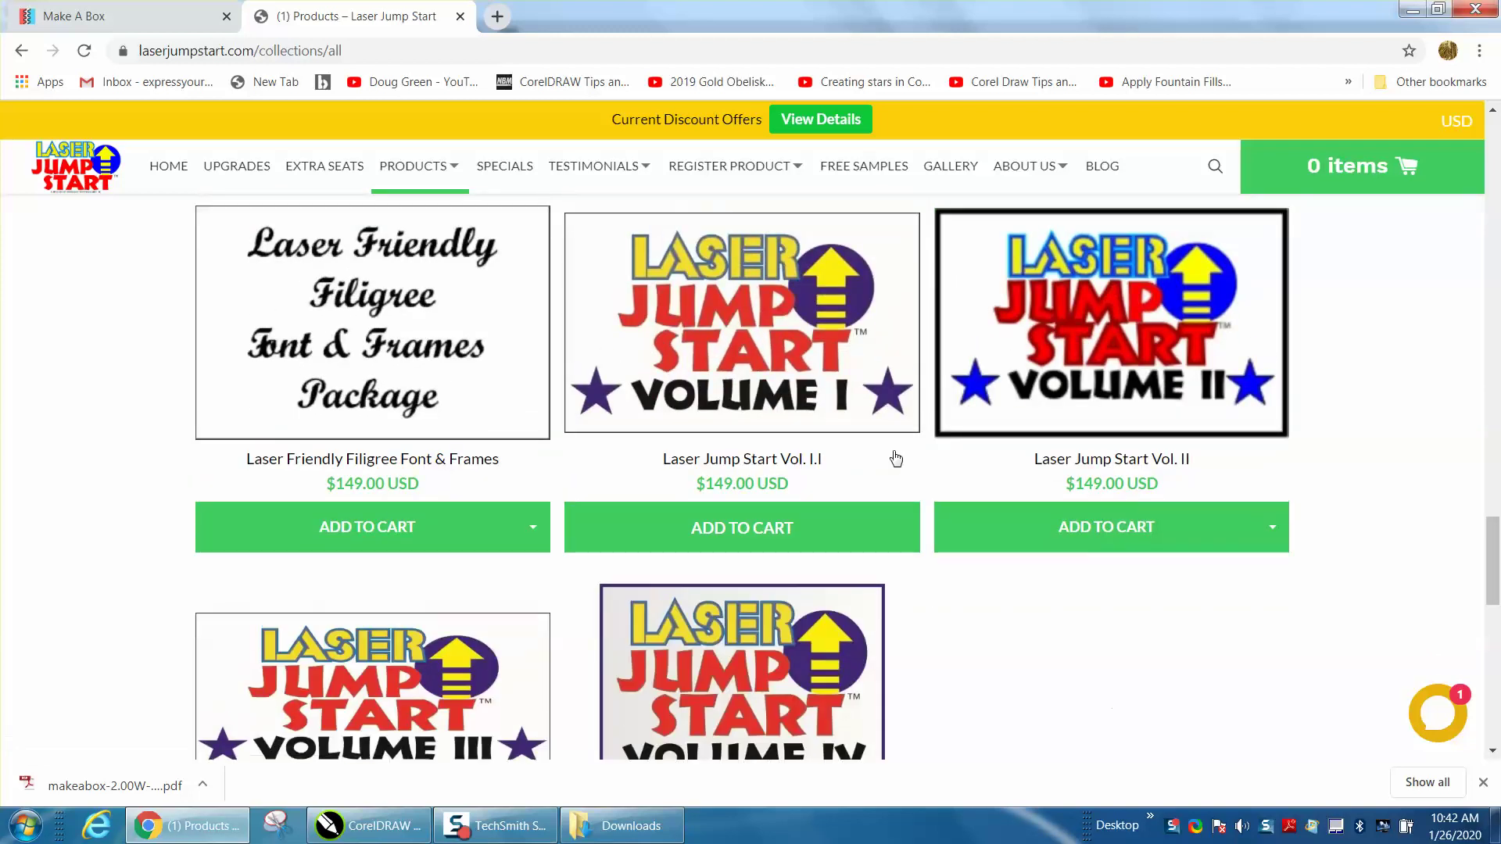
scroll(751, 137, up, 3)
scroll(740, 157, up, 2)
mouse_move(739, 160)
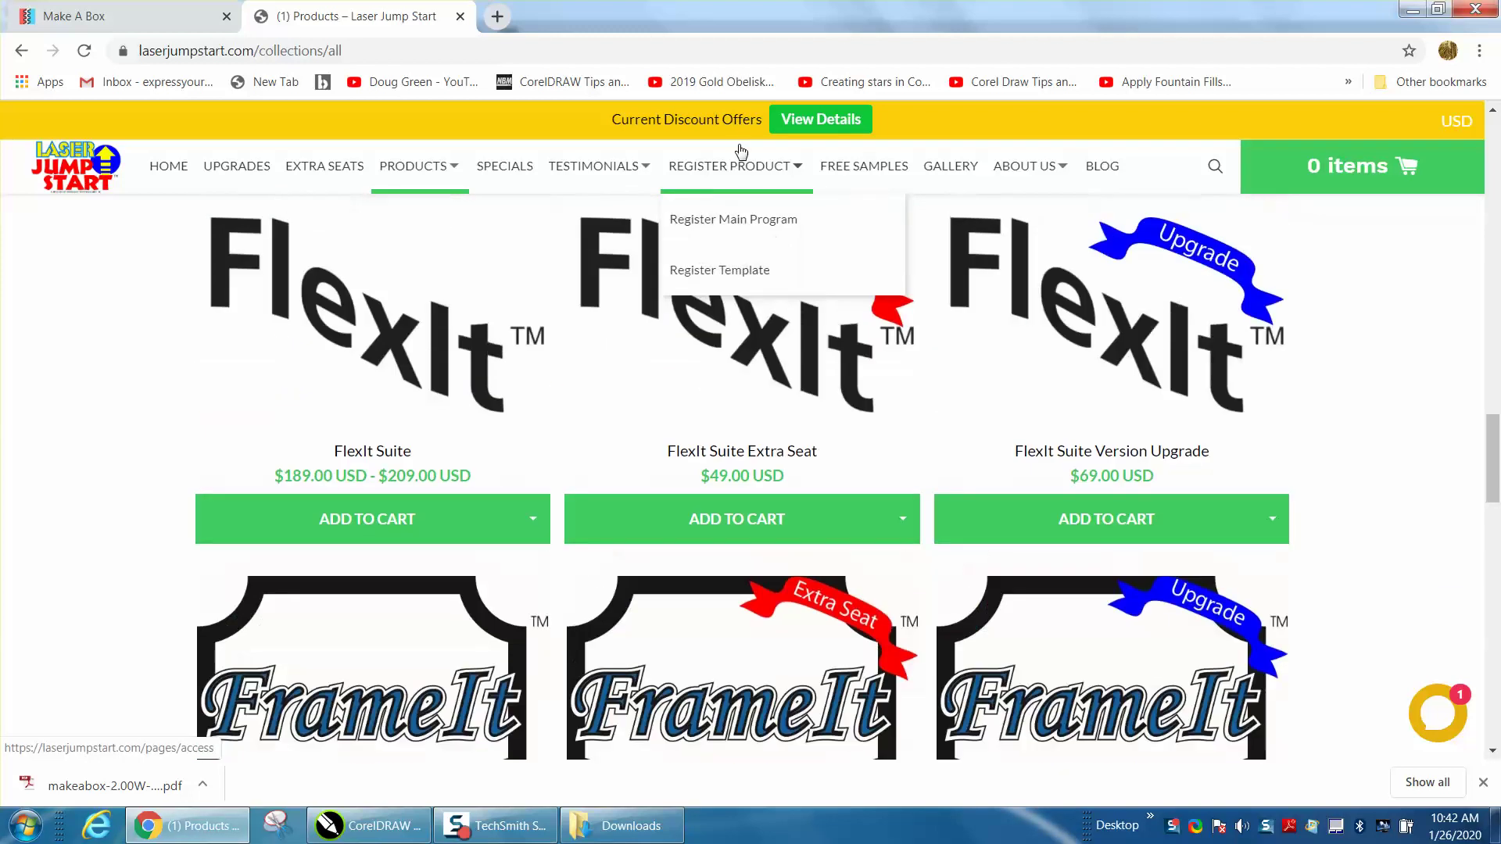
scroll(749, 204, up, 8)
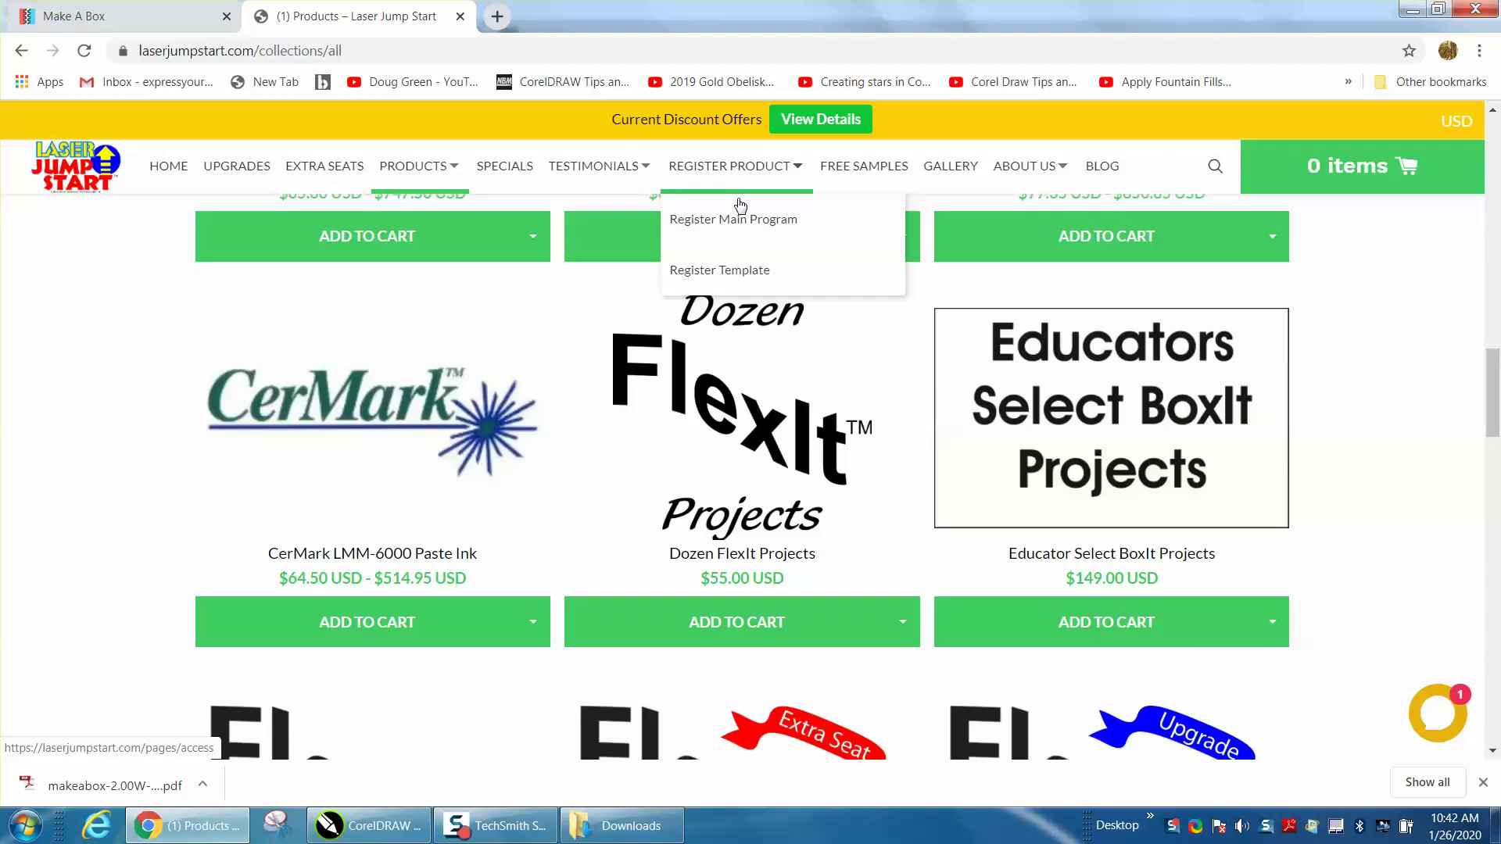
scroll(738, 206, up, 5)
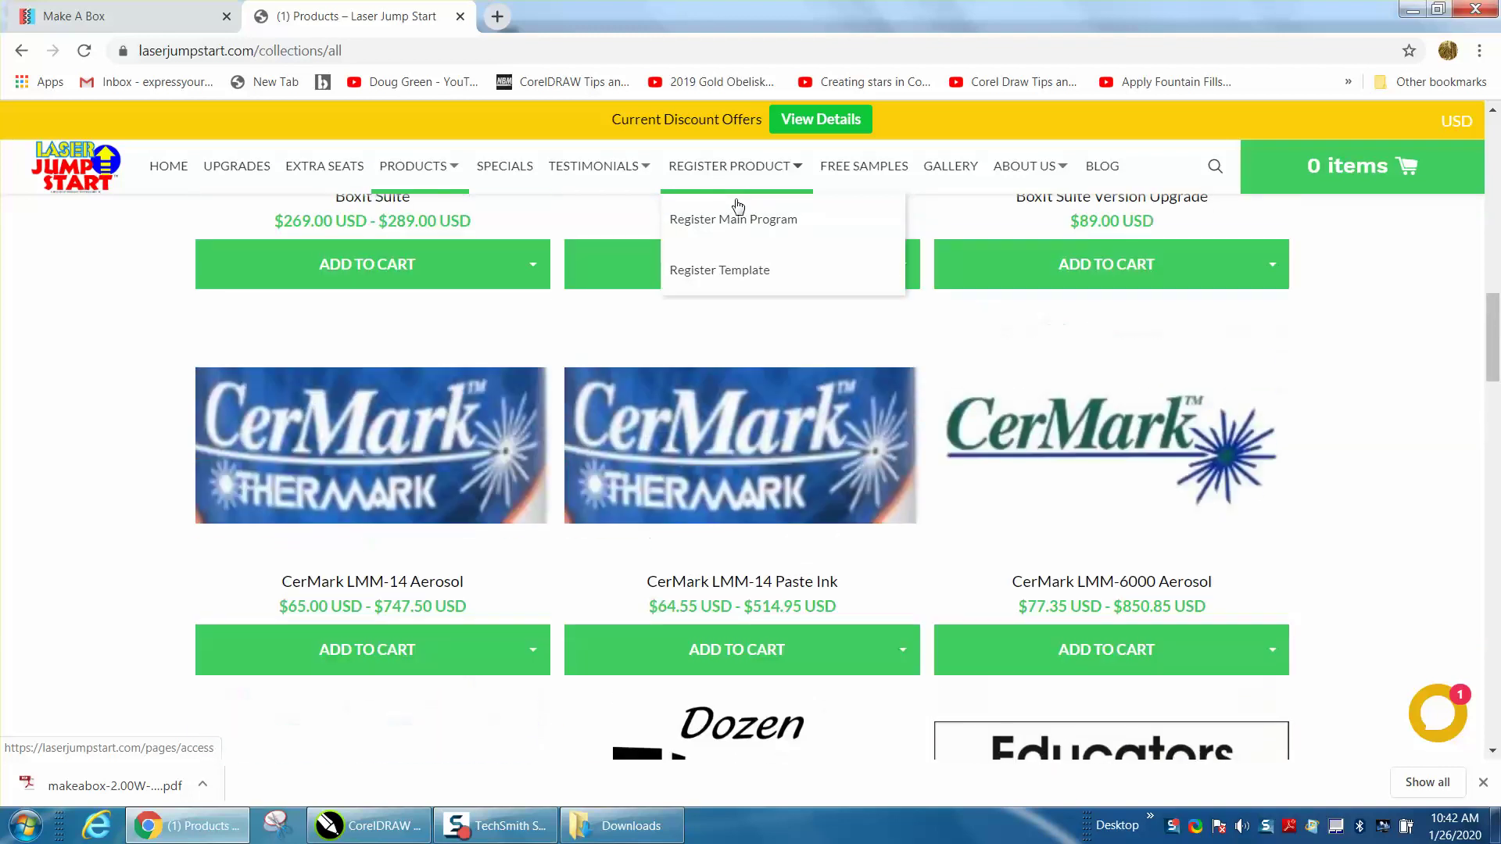
scroll(736, 208, up, 6)
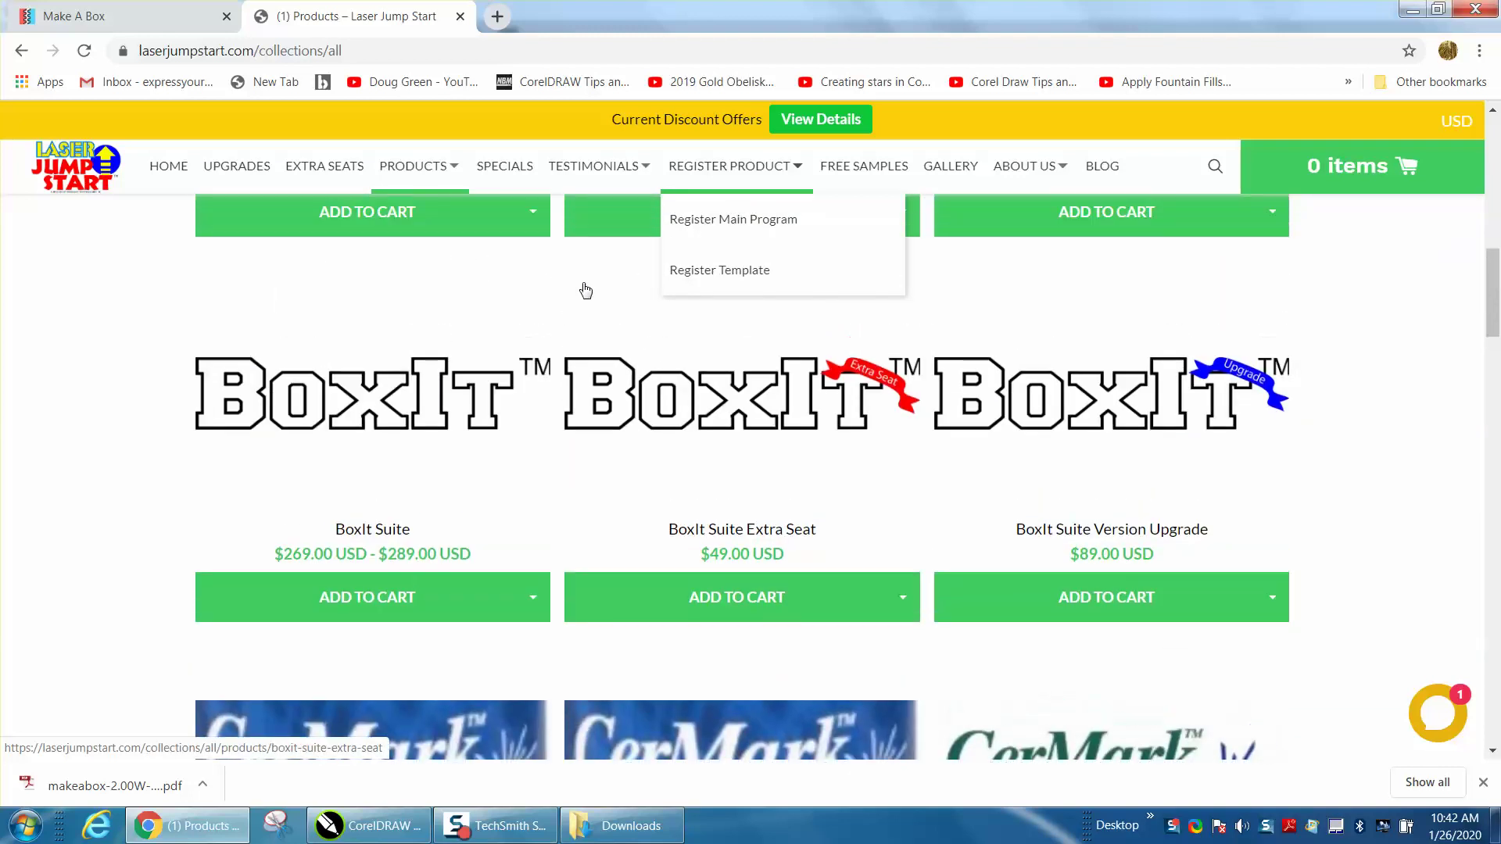
scroll(584, 288, up, 10)
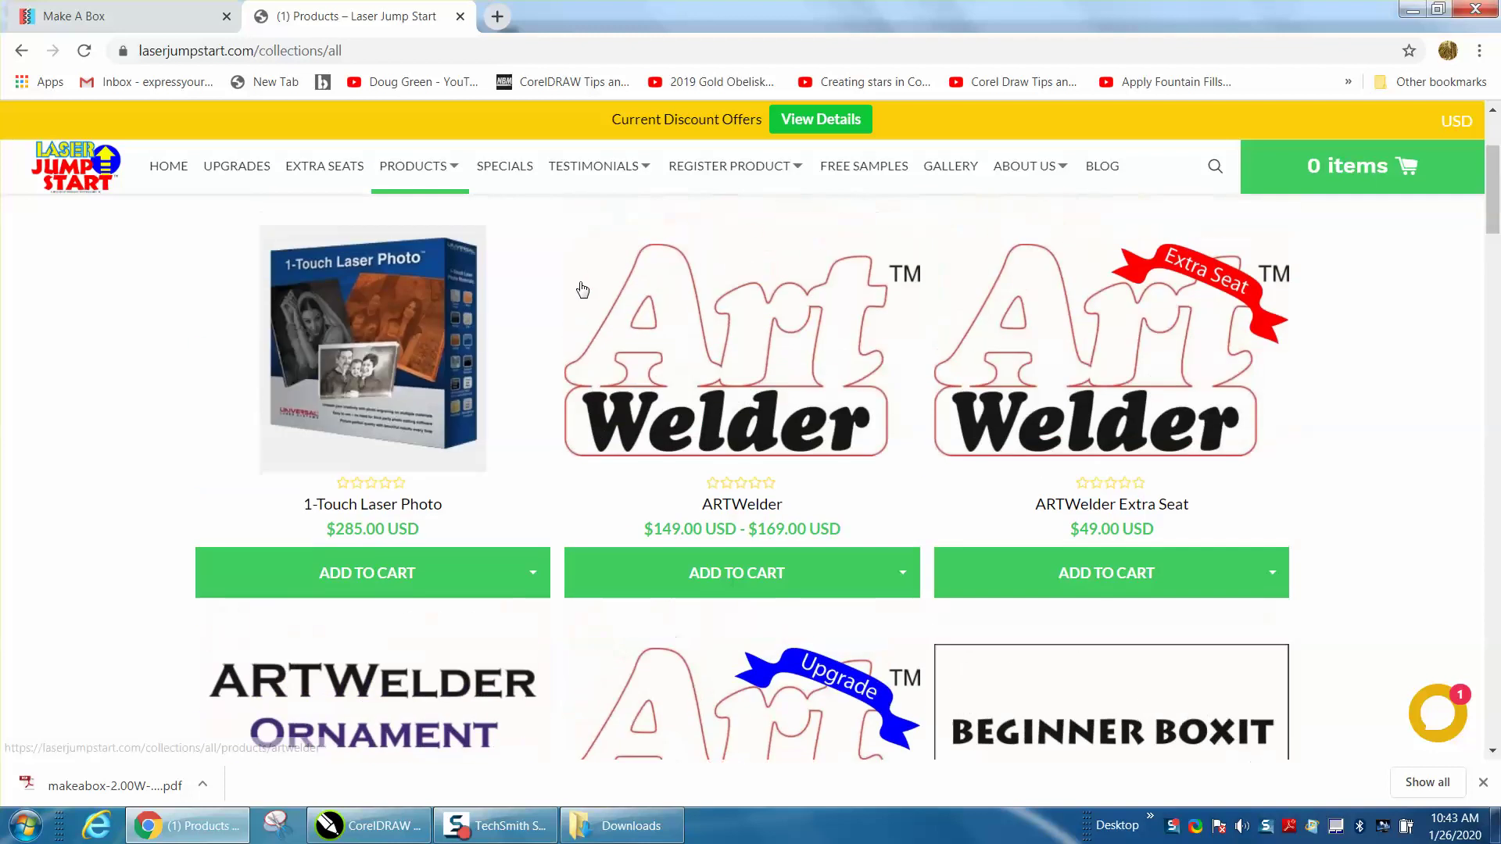
click(177, 29)
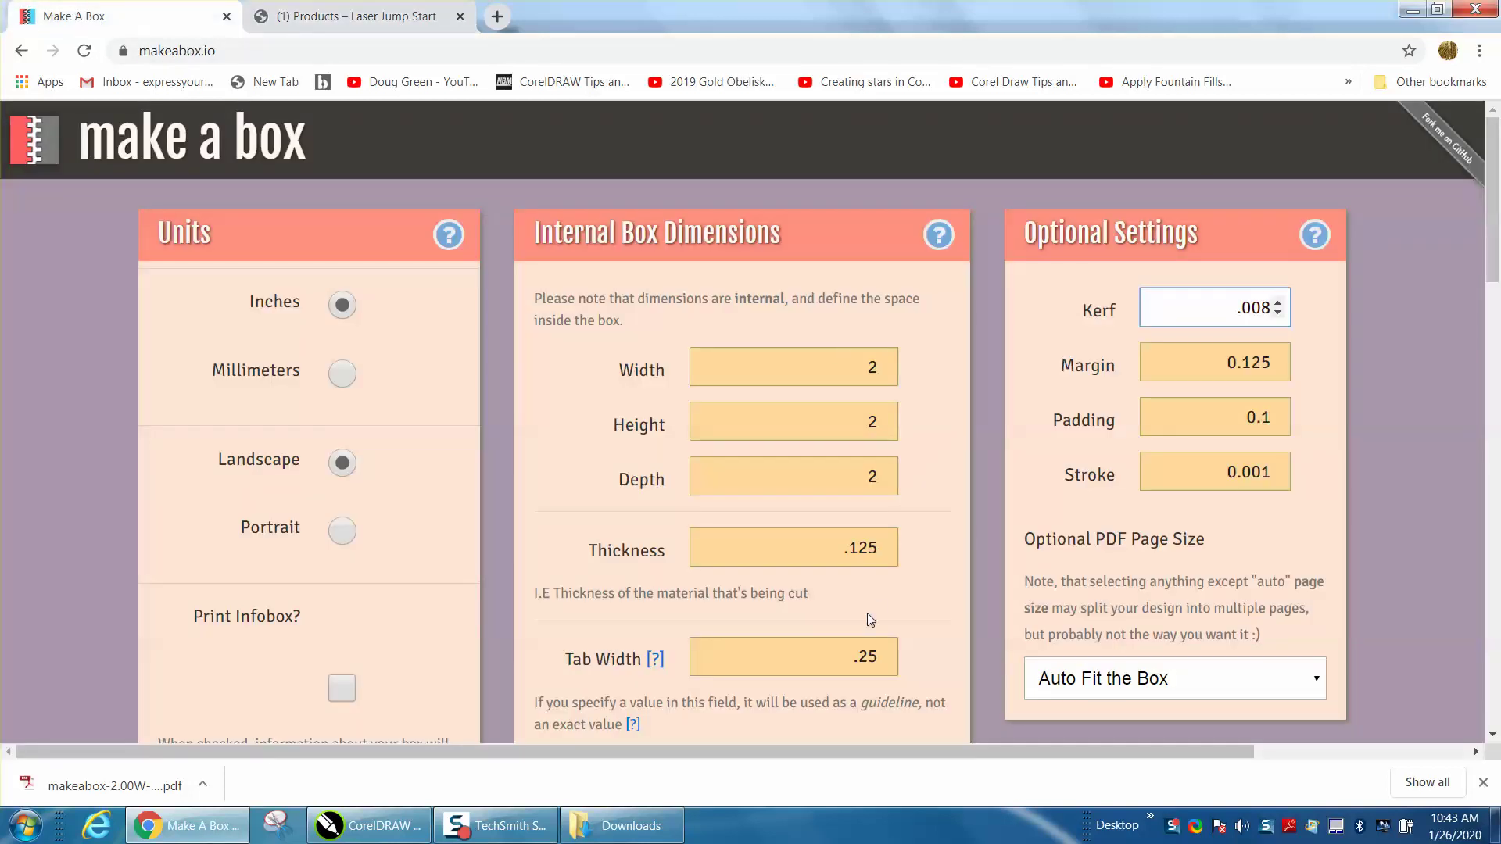